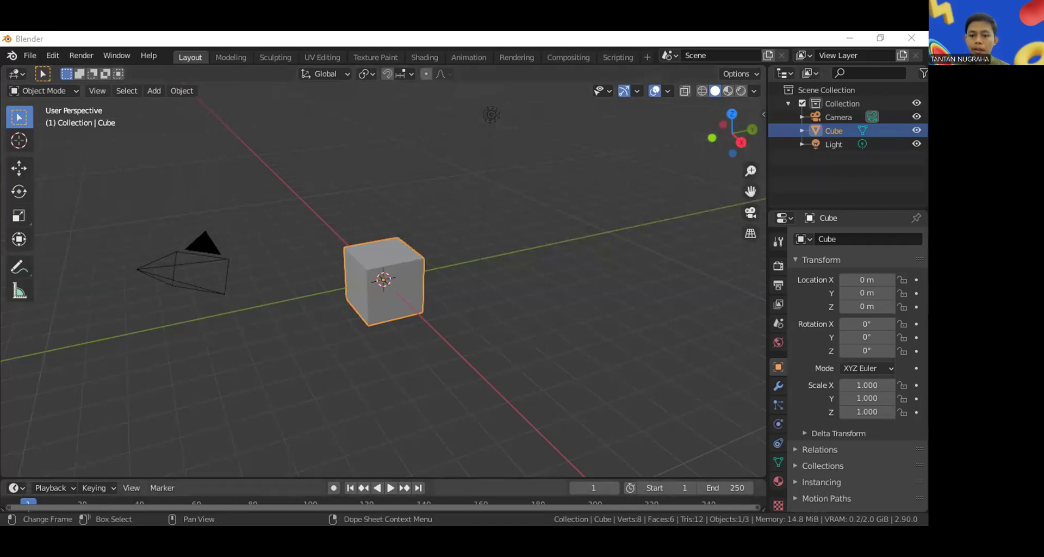
mouse_move(395, 209)
mouse_down()
mouse_move(375, 313)
mouse_move(445, 245)
mouse_move(393, 209)
mouse_up()
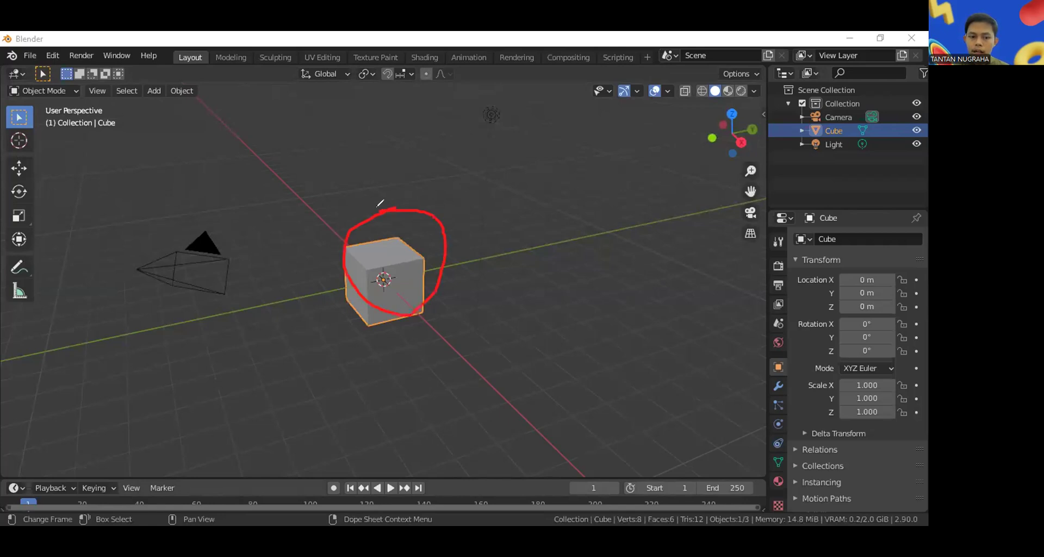
click(80, 444)
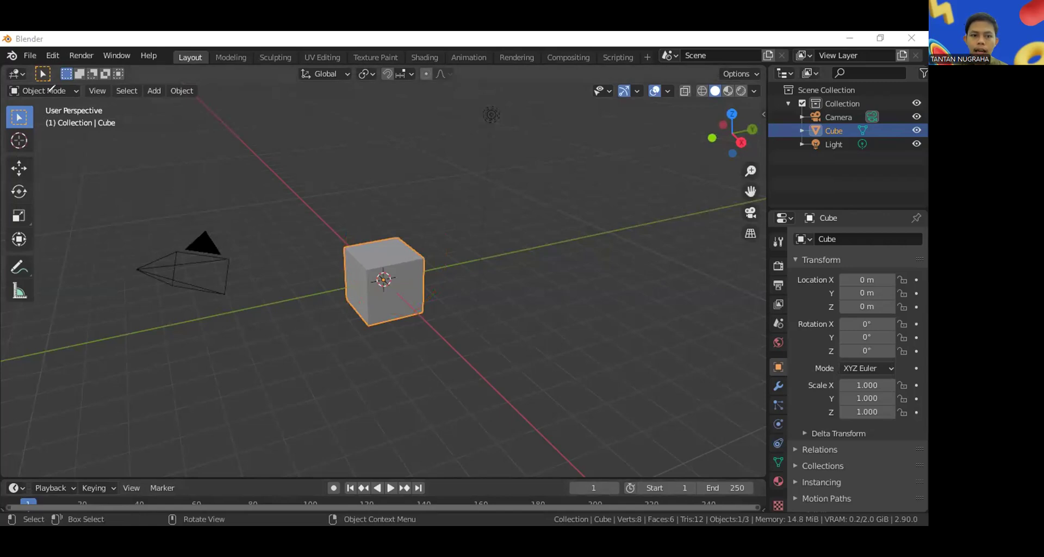
drag(26, 104, 8, 67)
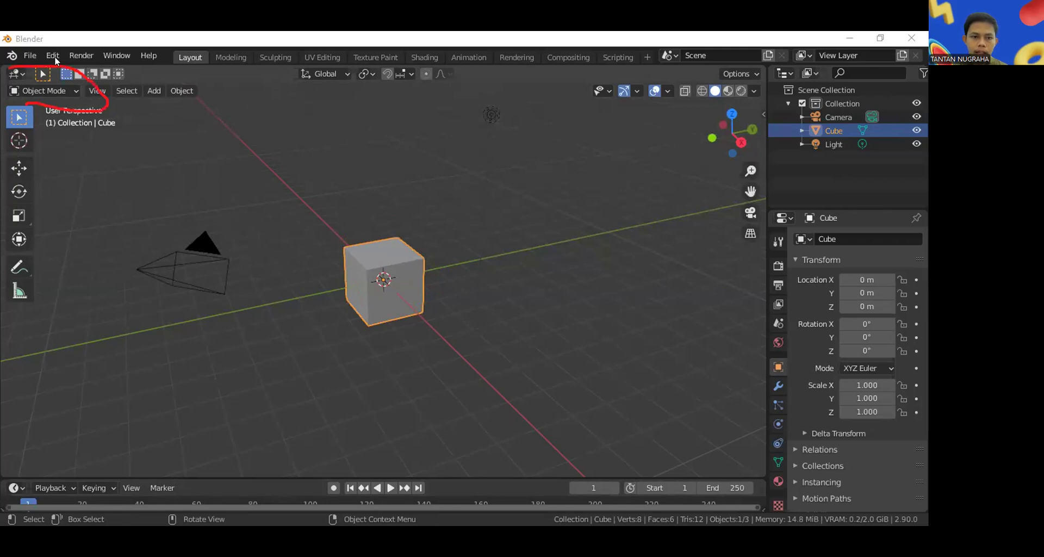
- Put the default cube into Edit Mode and merge all its vertices at the center
click(54, 91)
click(45, 103)
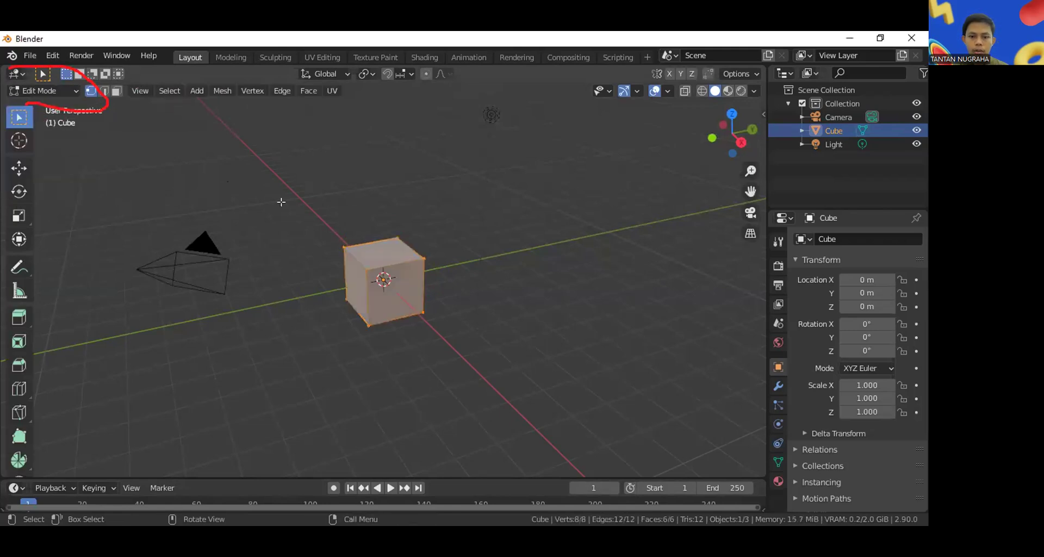
scroll(386, 226, up, 3)
middle_drag(387, 226, 370, 219)
scroll(370, 219, up, 2)
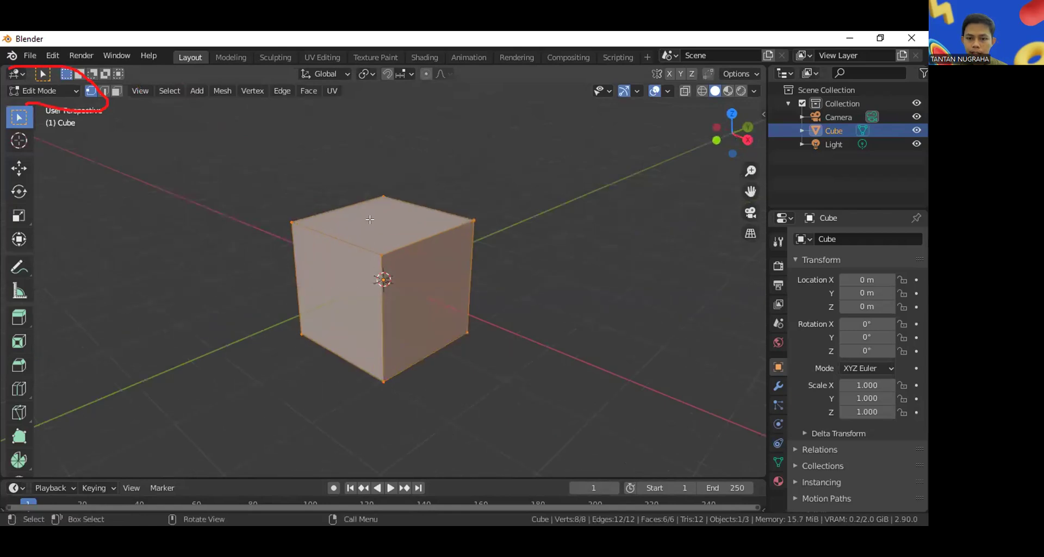
right_click(369, 219)
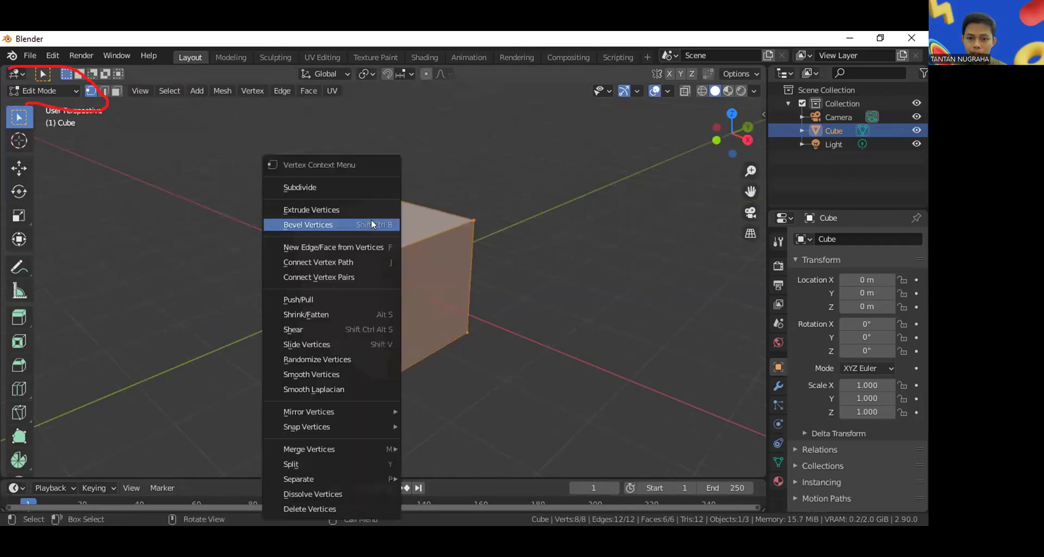
mouse_move(352, 448)
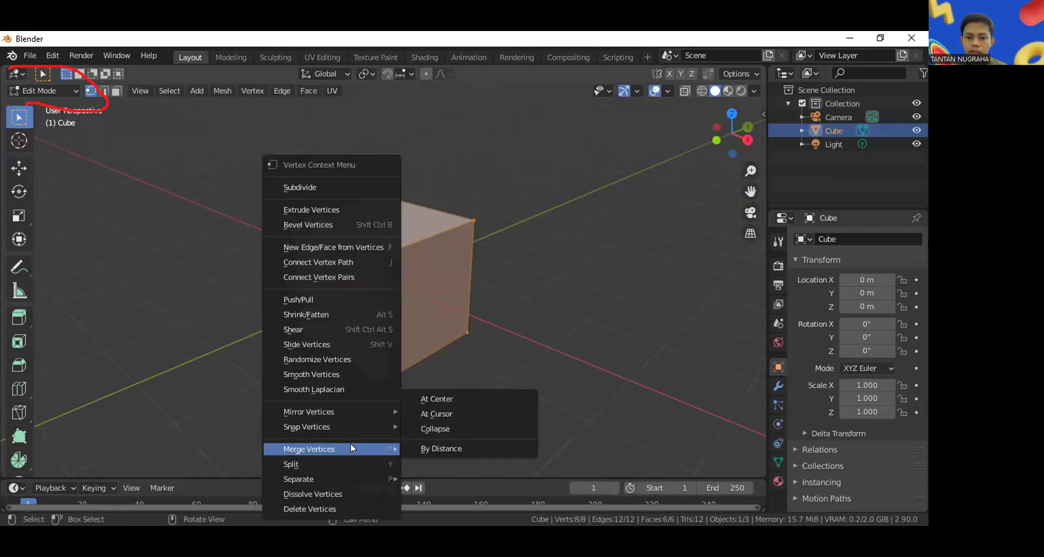
click(449, 398)
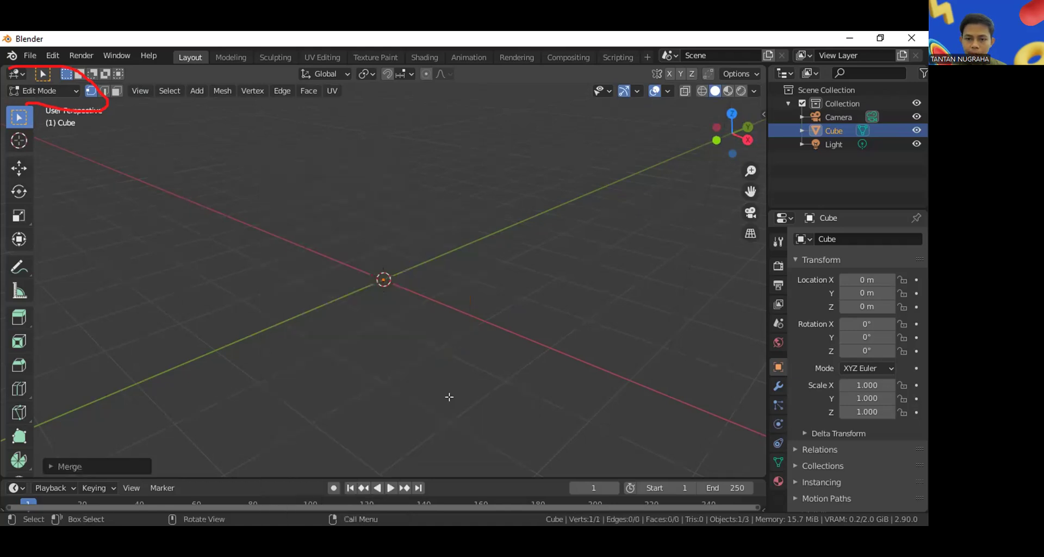
- In front view, extrude the merged vertex about 0.07 m straight up along its normal with Extrude Region, and return to the Select Box tool
click(380, 277)
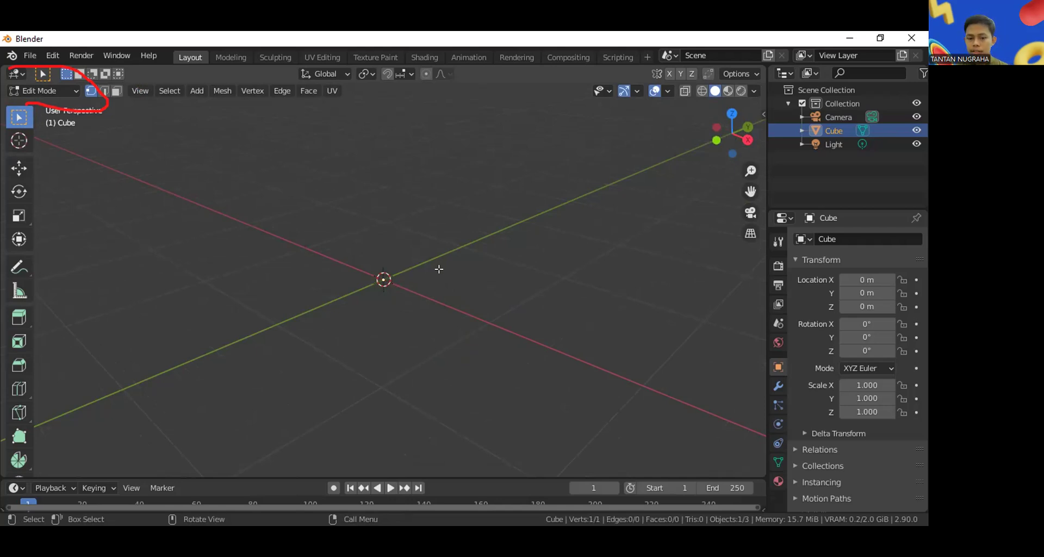
key(KP_1)
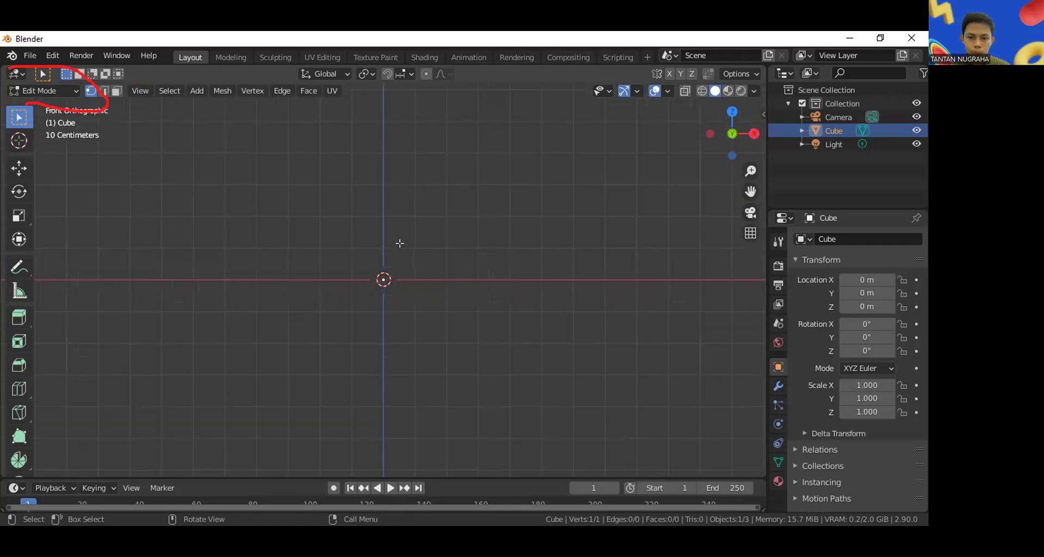
scroll(399, 243, up, 2)
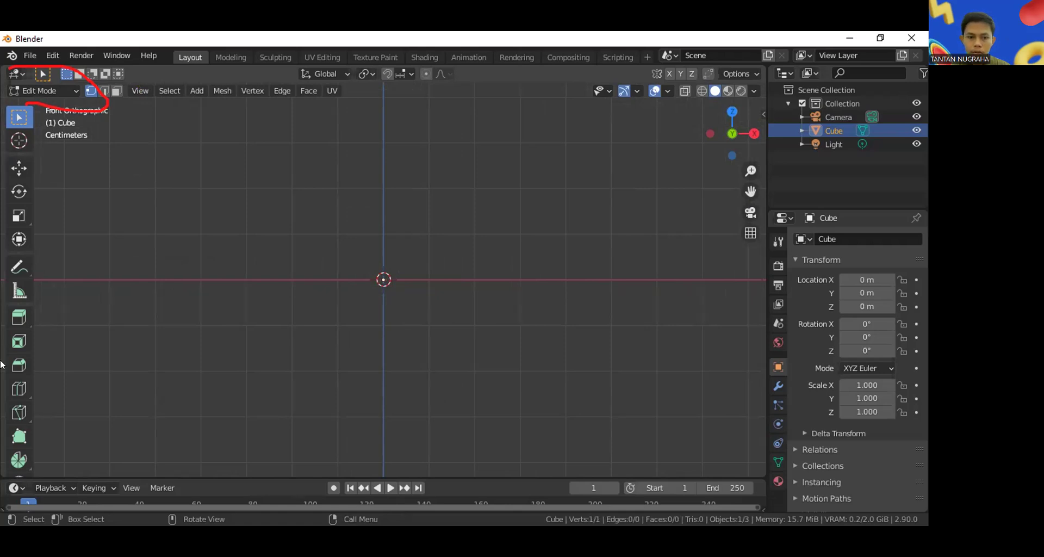
mouse_move(3, 327)
mouse_down()
mouse_move(39, 295)
mouse_move(2, 294)
mouse_up()
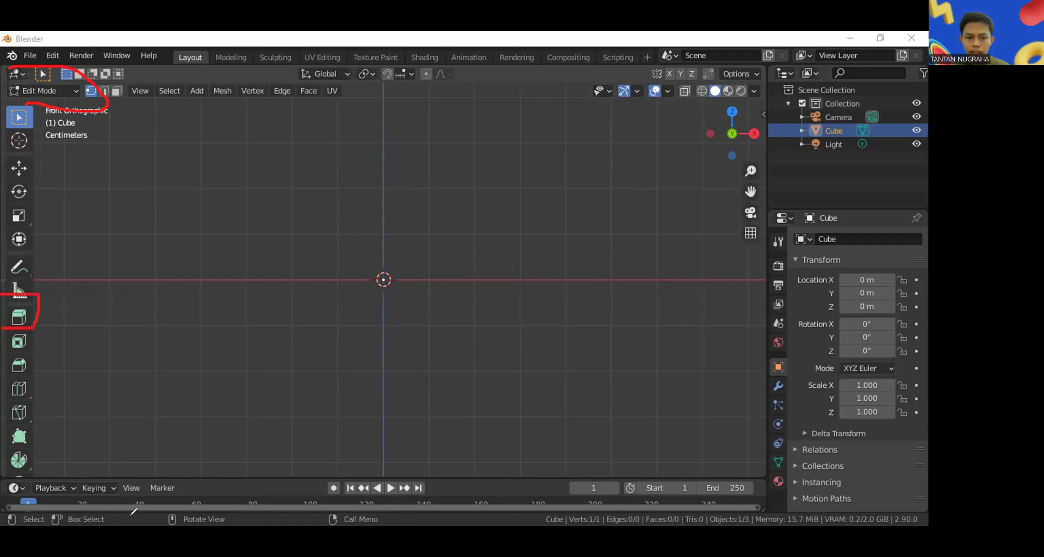
click(19, 317)
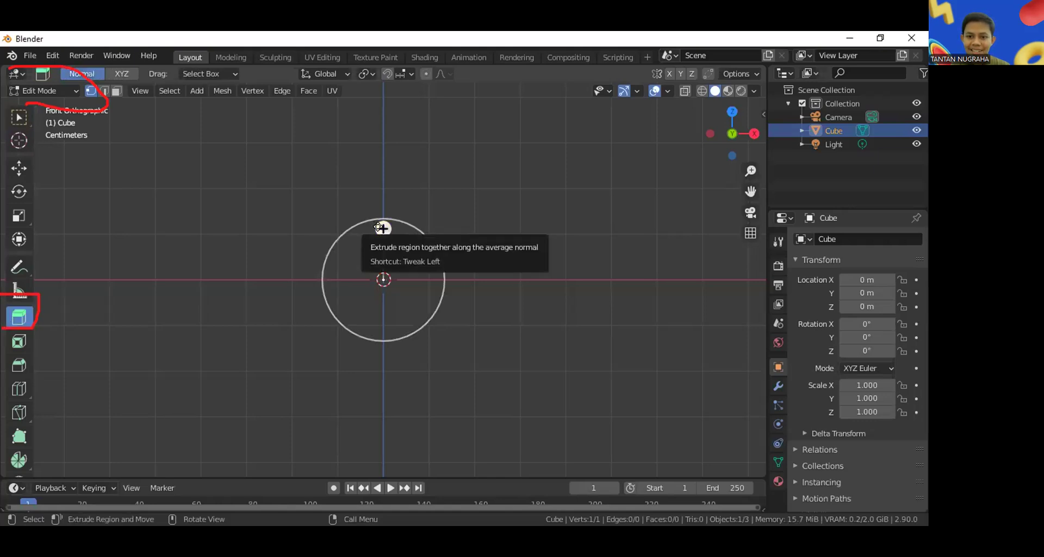
drag(380, 227, 364, 185)
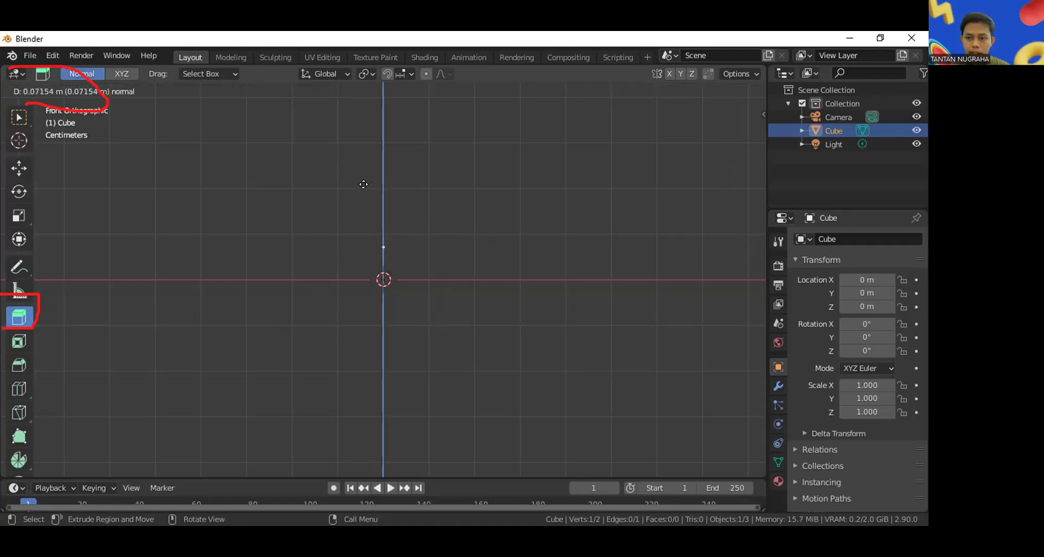
drag(363, 184, 364, 188)
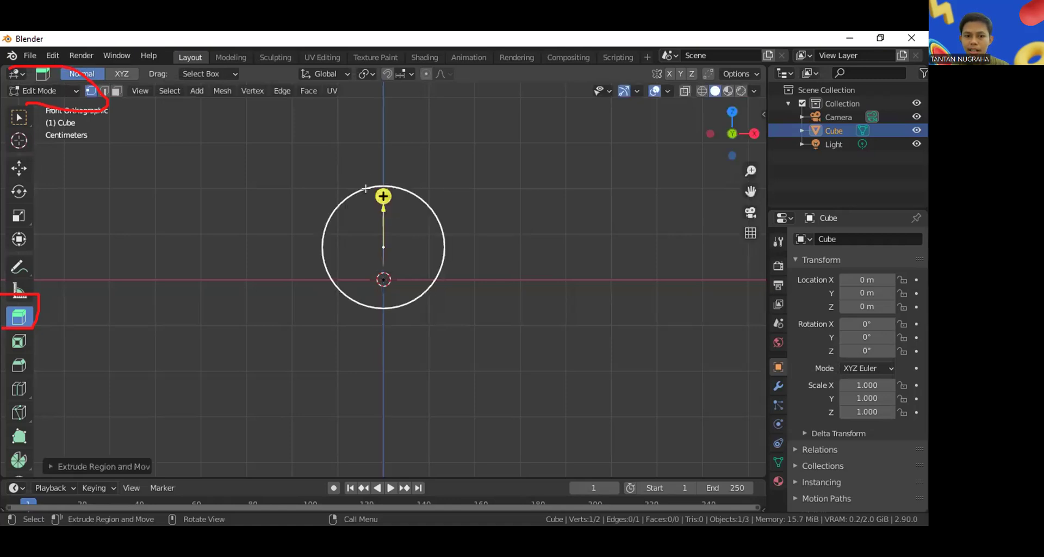
key(w)
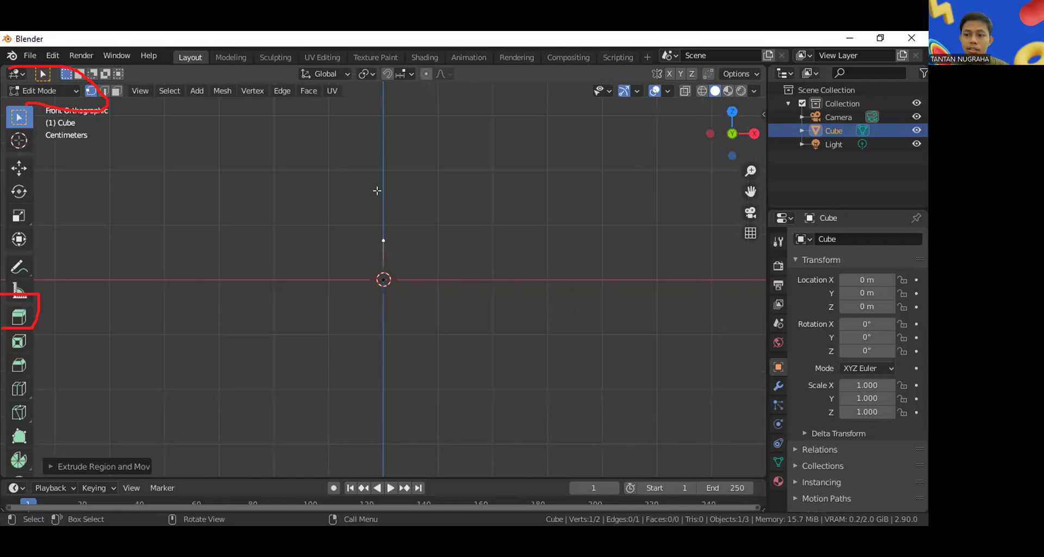
- Extrude the upper vertex straight up once more to lengthen the trunk by a second segment
click(381, 236)
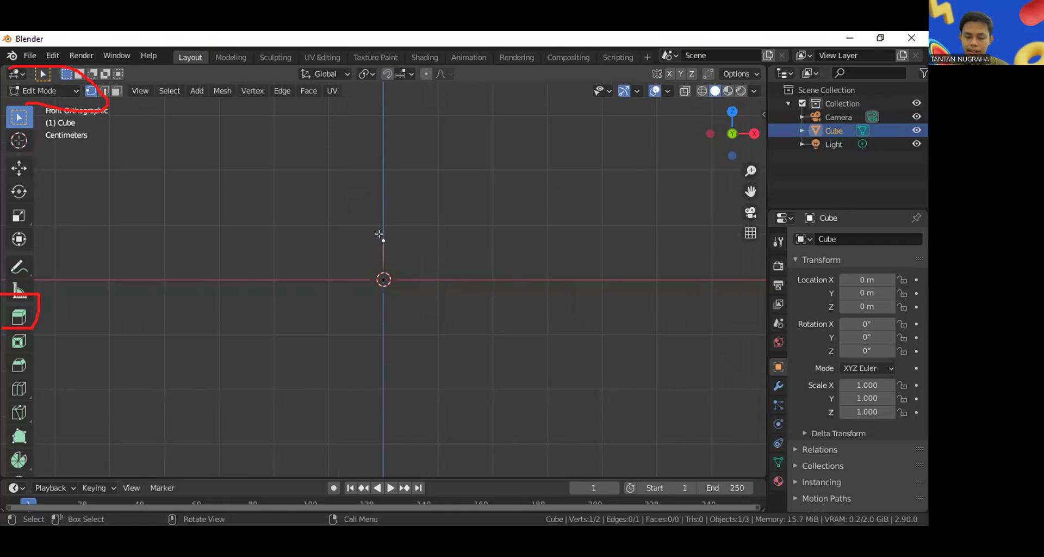
key(e)
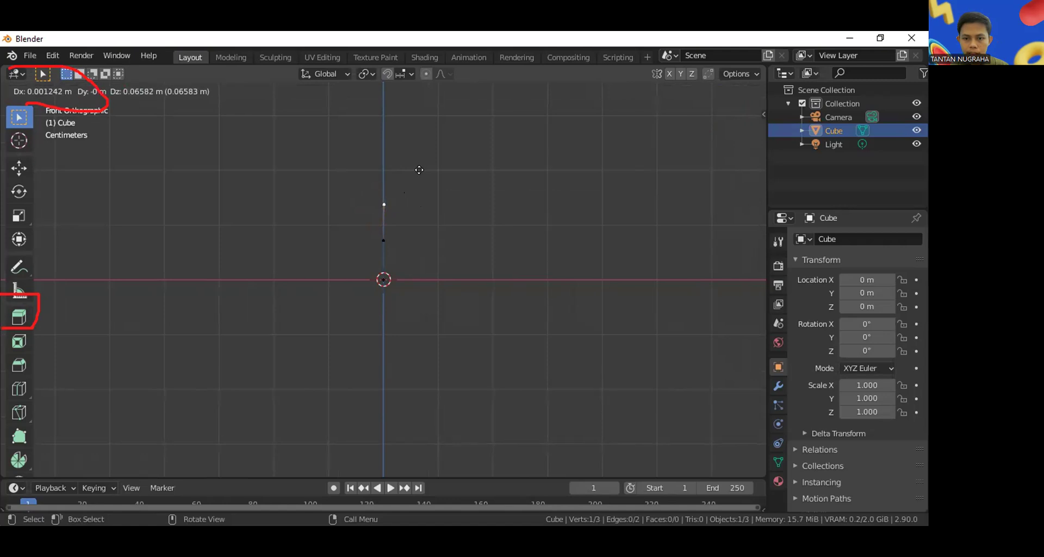
click(419, 155)
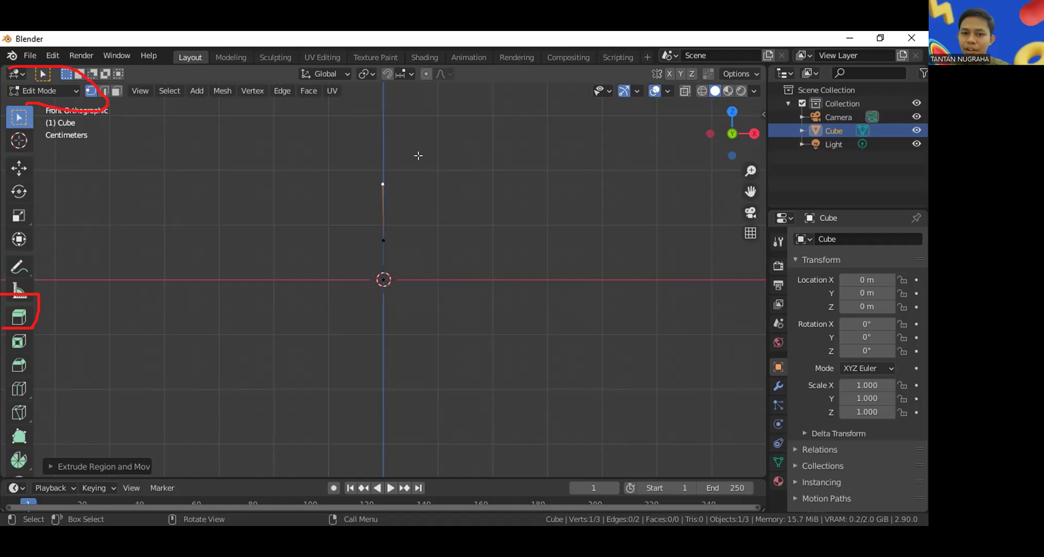
- Extrude a two-segment branch toward the upper left from the trunk's top vertex, and fork a second twig upward from the branch's middle vertex
key(e)
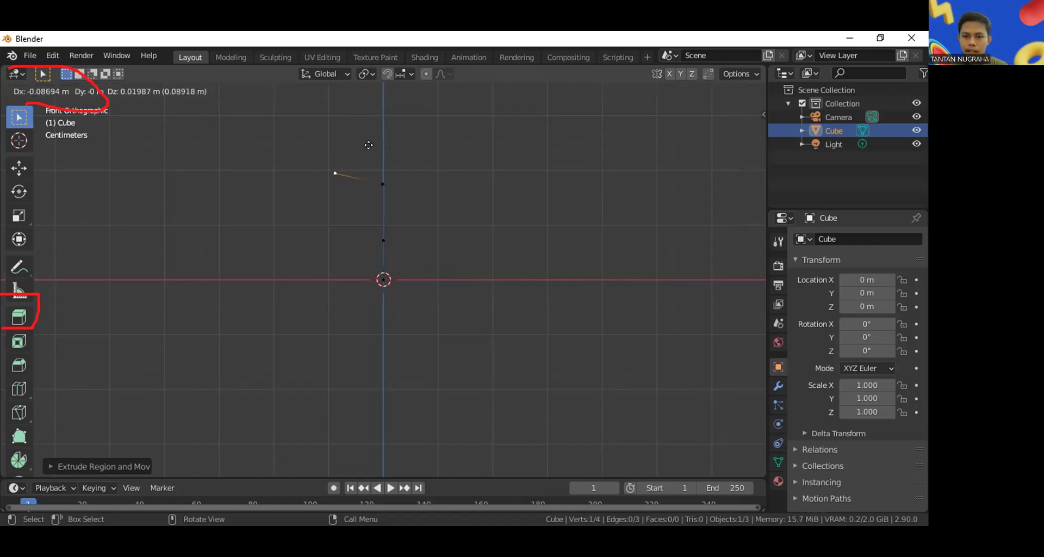
click(367, 145)
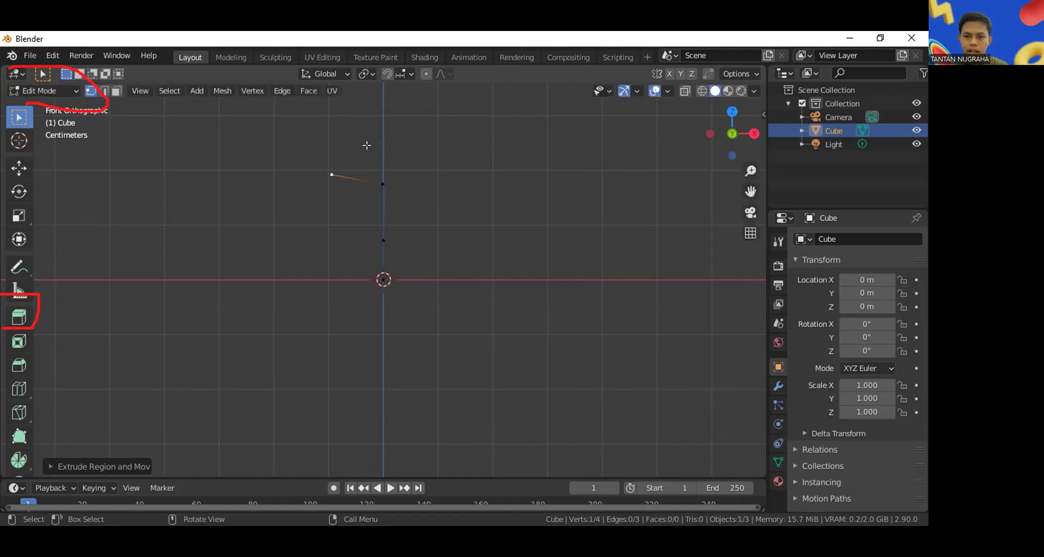
key(e)
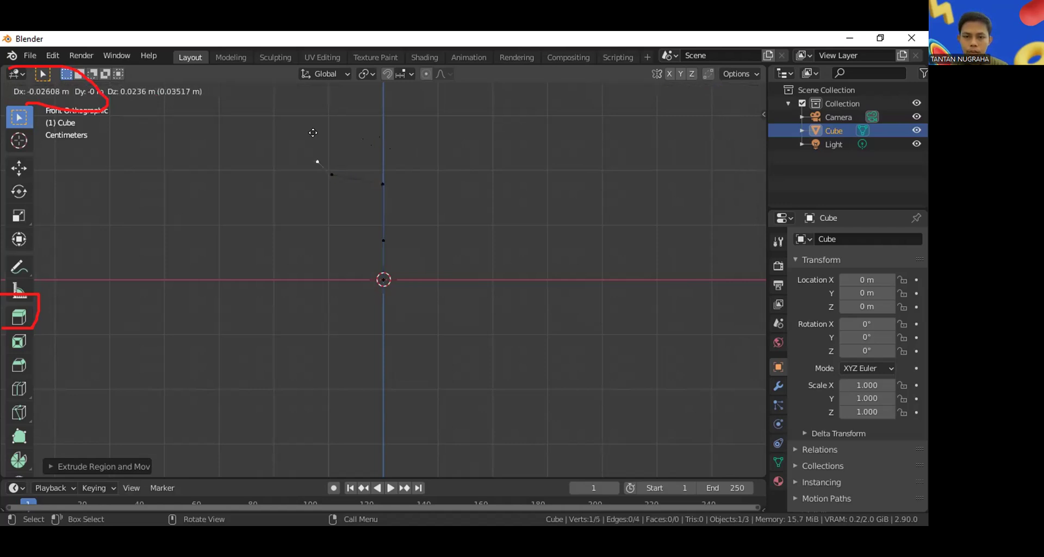
click(313, 123)
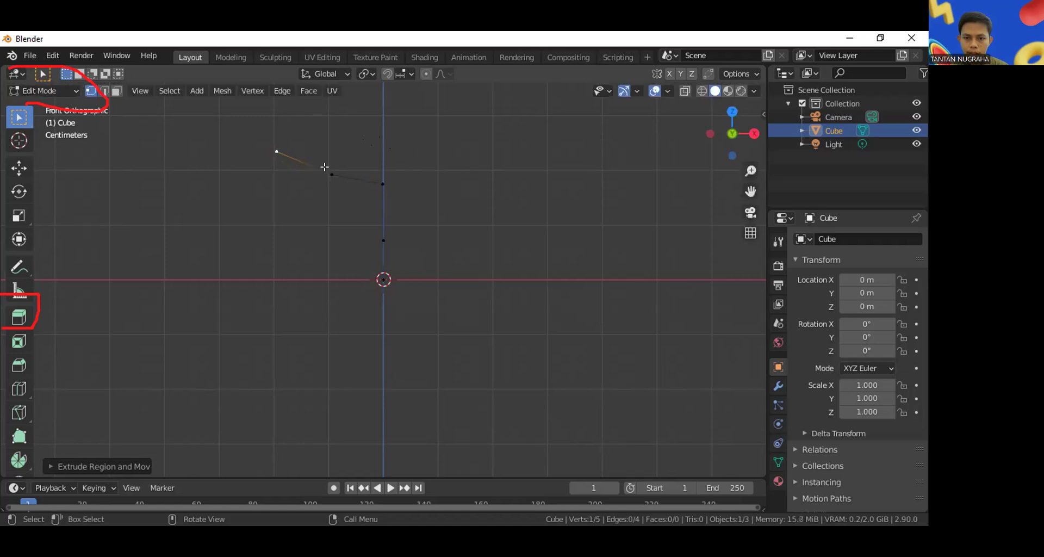
click(329, 172)
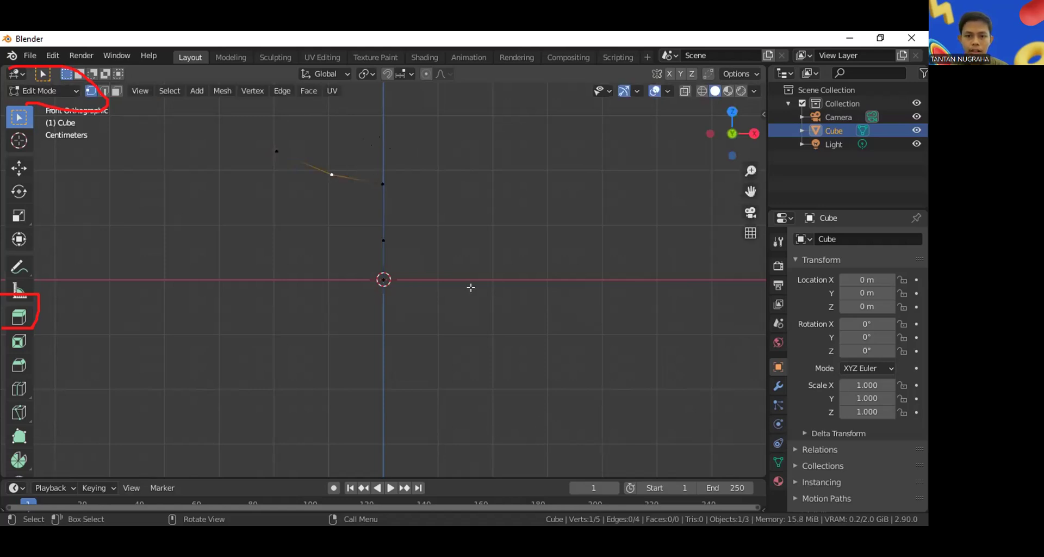
key(e)
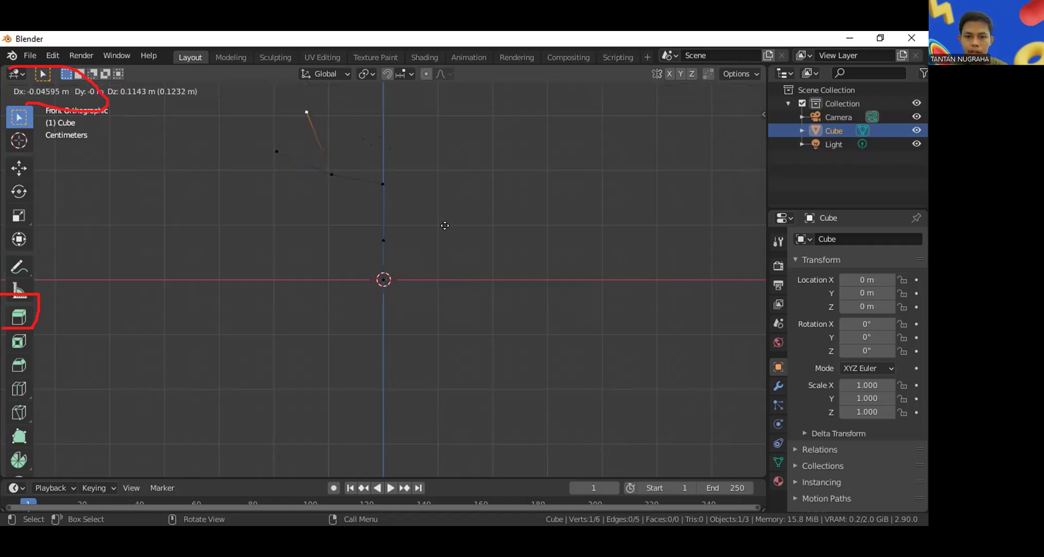
click(447, 226)
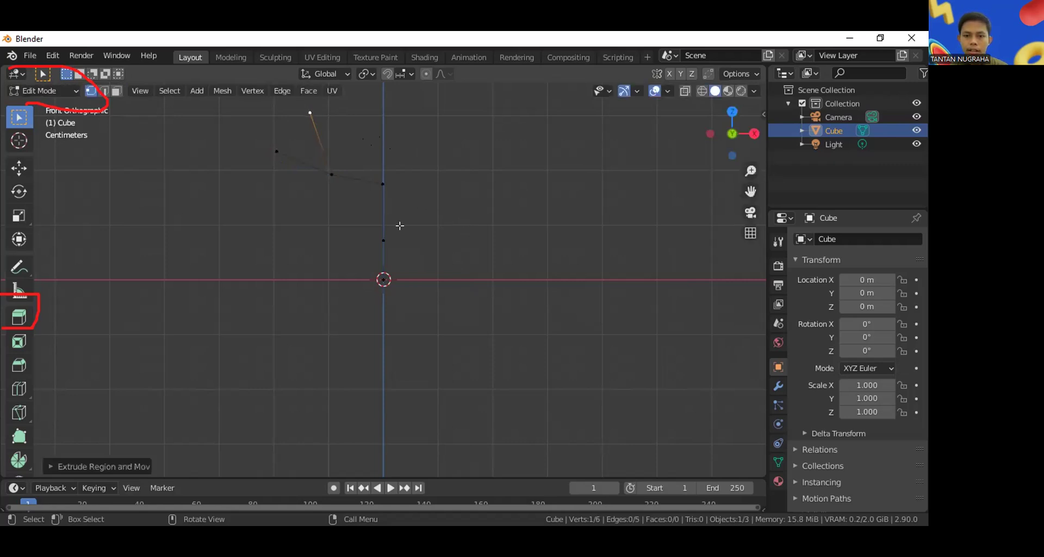
- Extrude a two-segment branch to the right from the trunk's top vertex, and fork a second twig upward from that branch's middle vertex
click(380, 181)
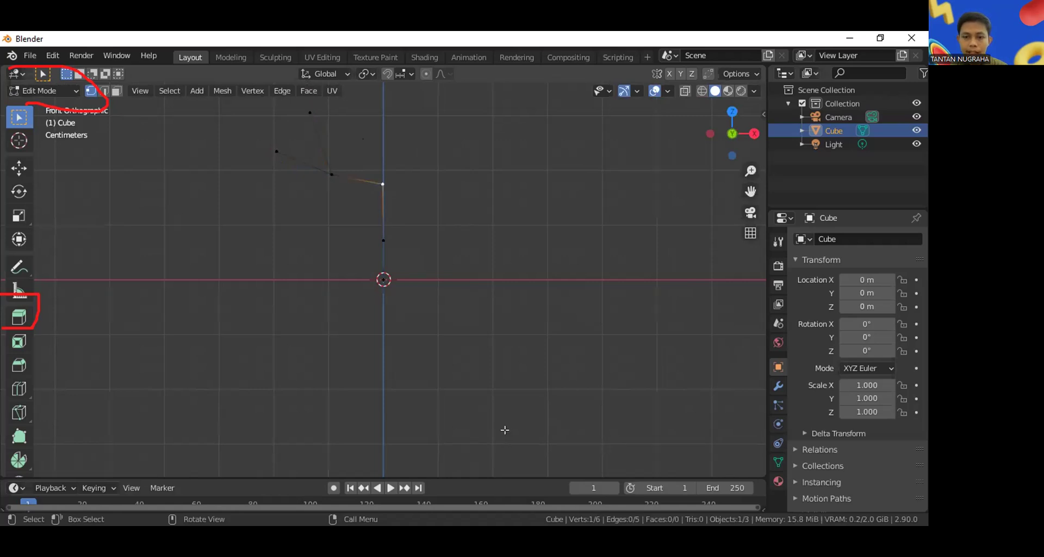
mouse_move(382, 158)
mouse_down()
mouse_move(414, 175)
mouse_move(375, 168)
mouse_up()
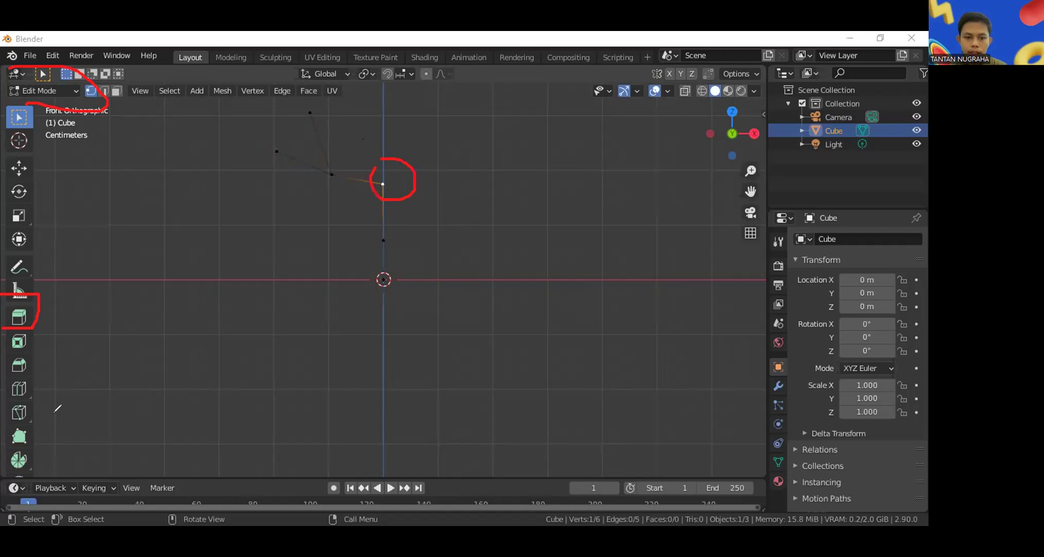
click(291, 377)
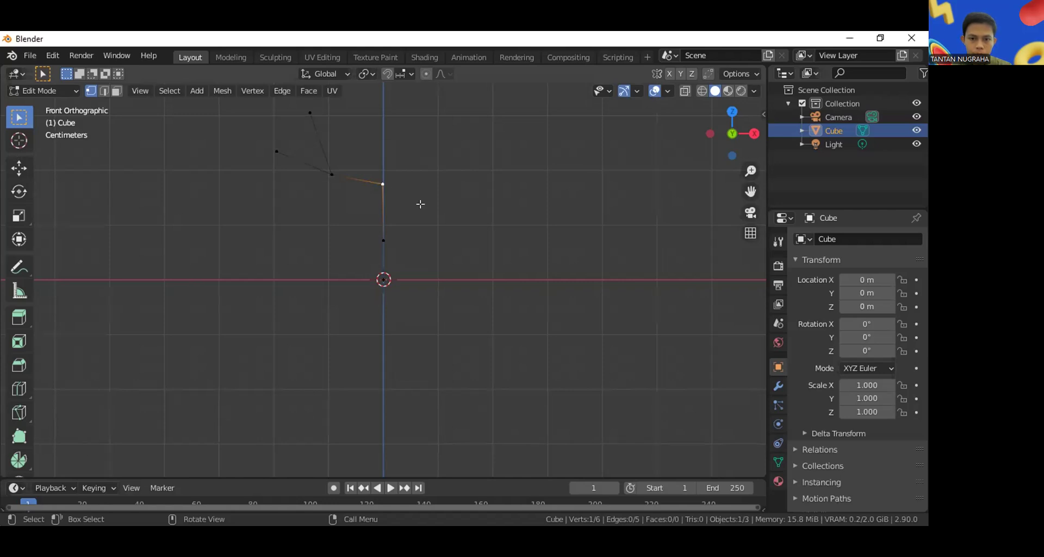
key(e)
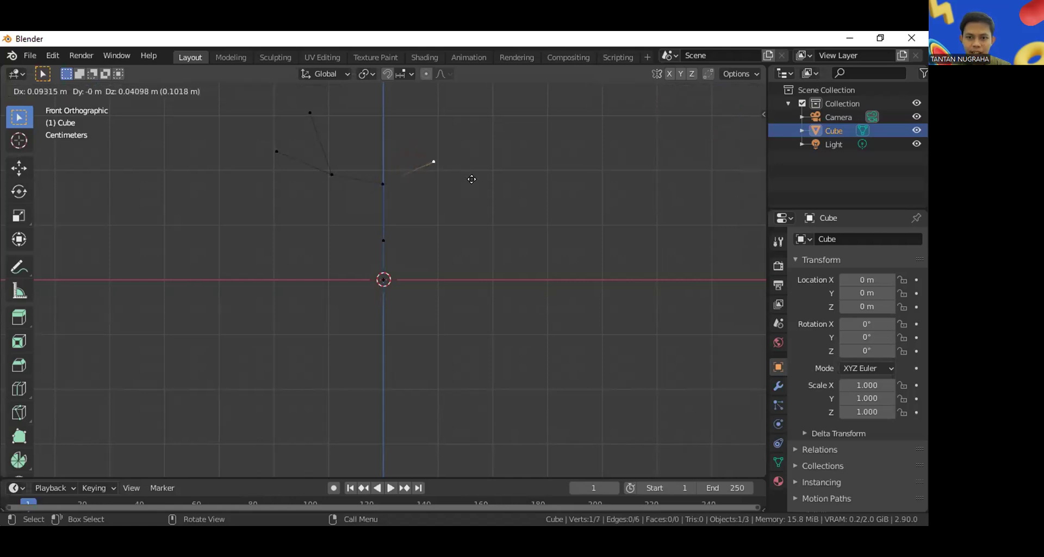
click(476, 176)
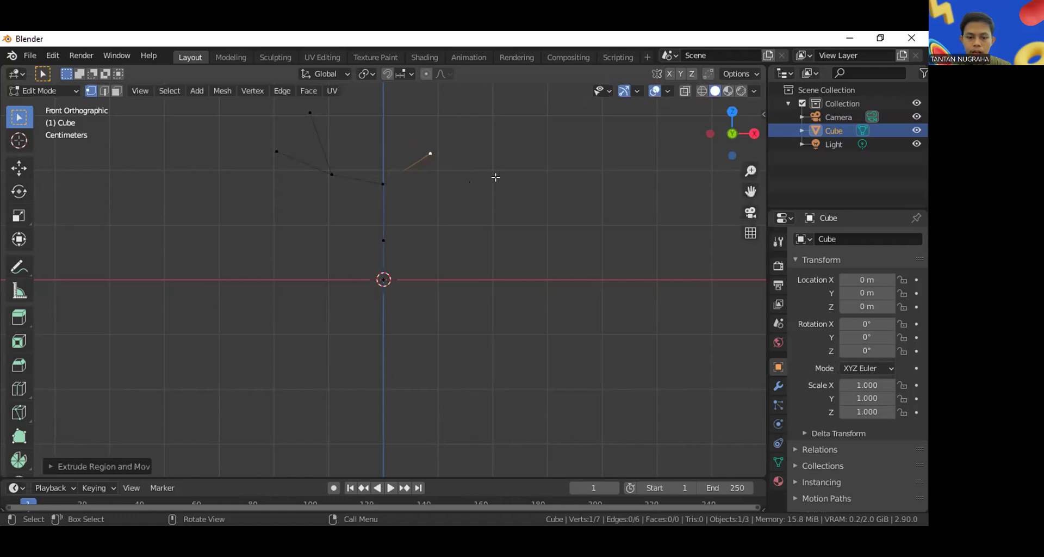
key(e)
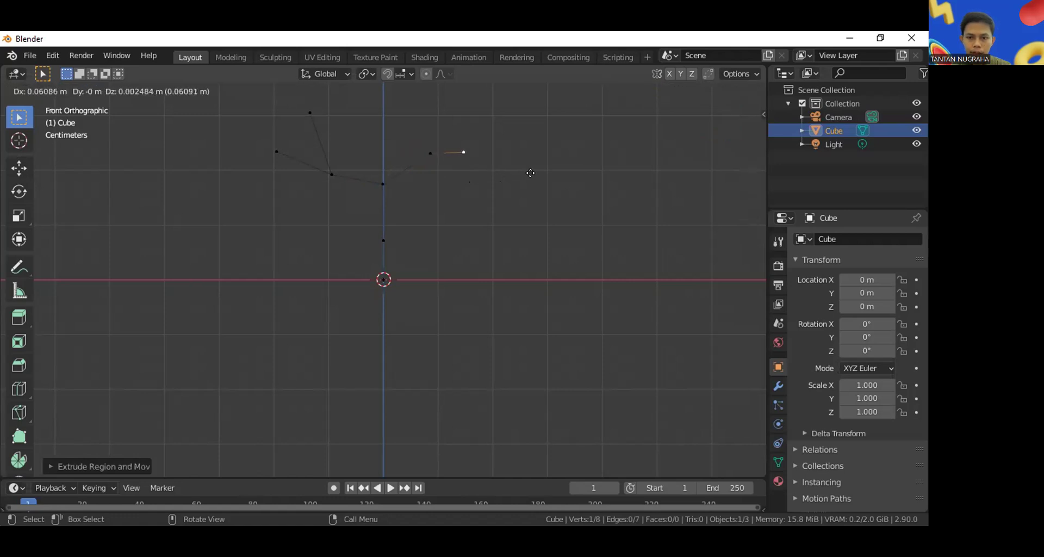
click(559, 172)
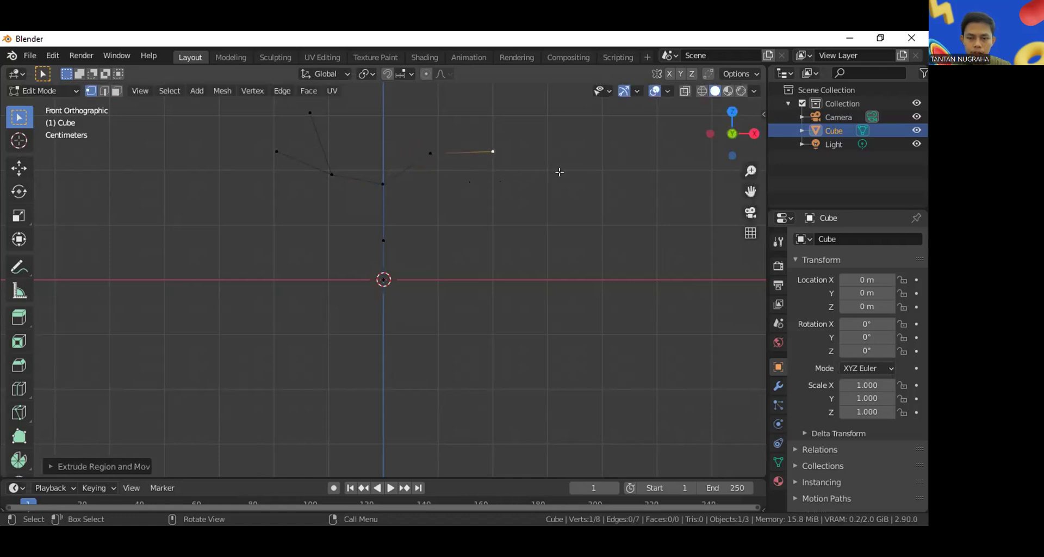
click(430, 153)
key(e)
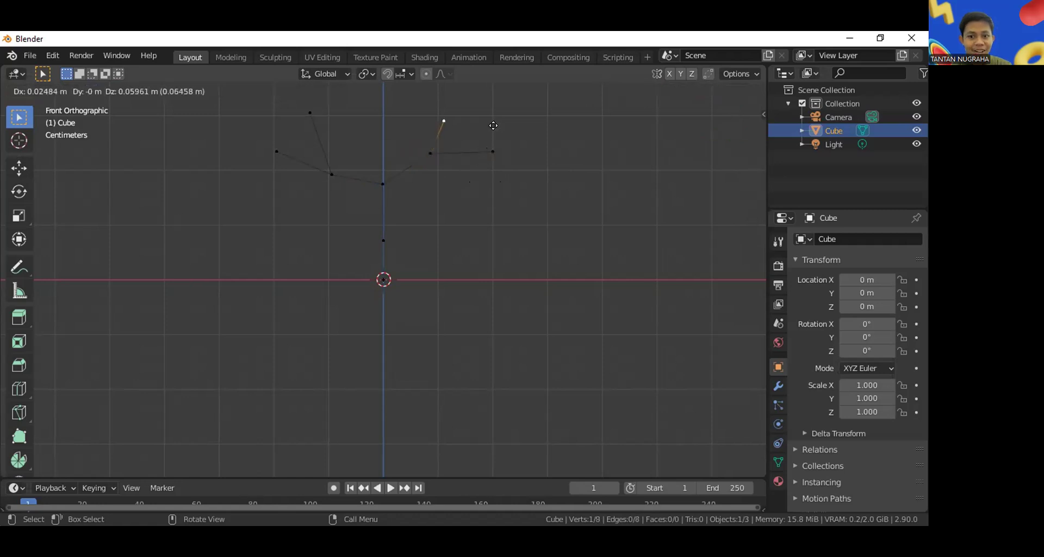
click(506, 115)
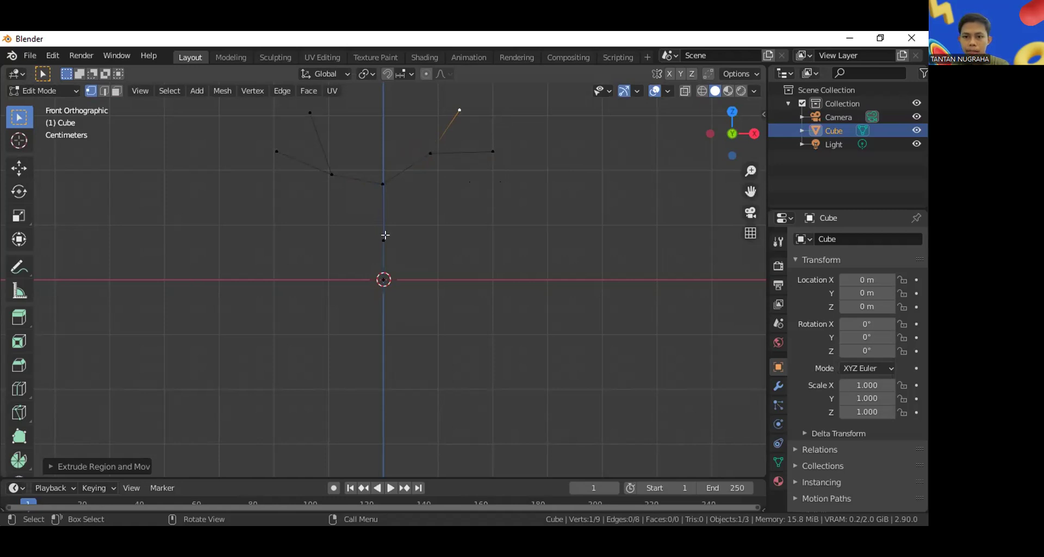
- Select the right branch's three vertices in perspective view and move them along the Y axis to give the branch depth
key(KP_5)
middle_drag(385, 209, 462, 275)
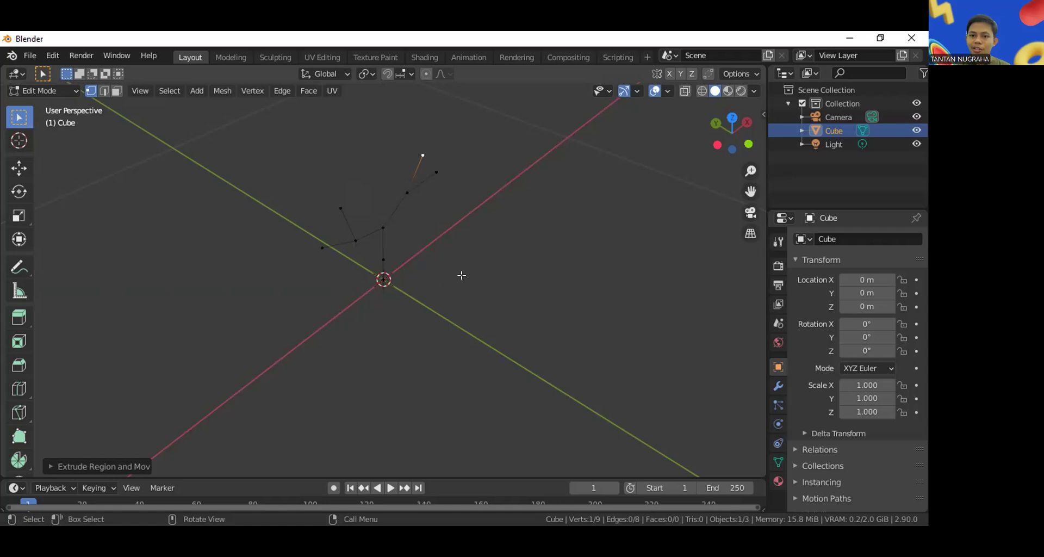
drag(382, 124, 469, 216)
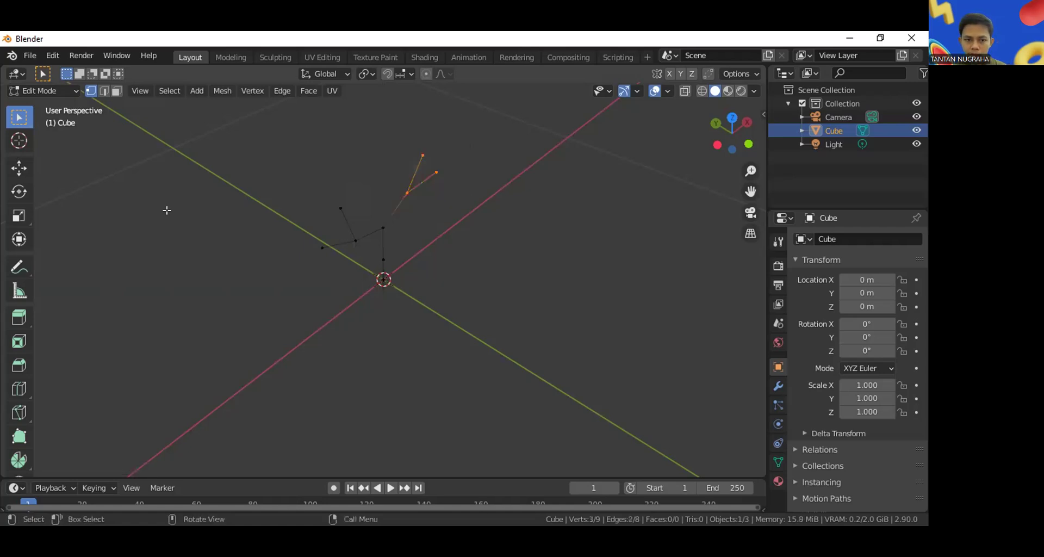
click(19, 169)
drag(375, 143, 374, 143)
- Select the left forked branch and move it along the Y axis toward negative Y
middle_drag(496, 225, 324, 280)
drag(324, 268, 408, 329)
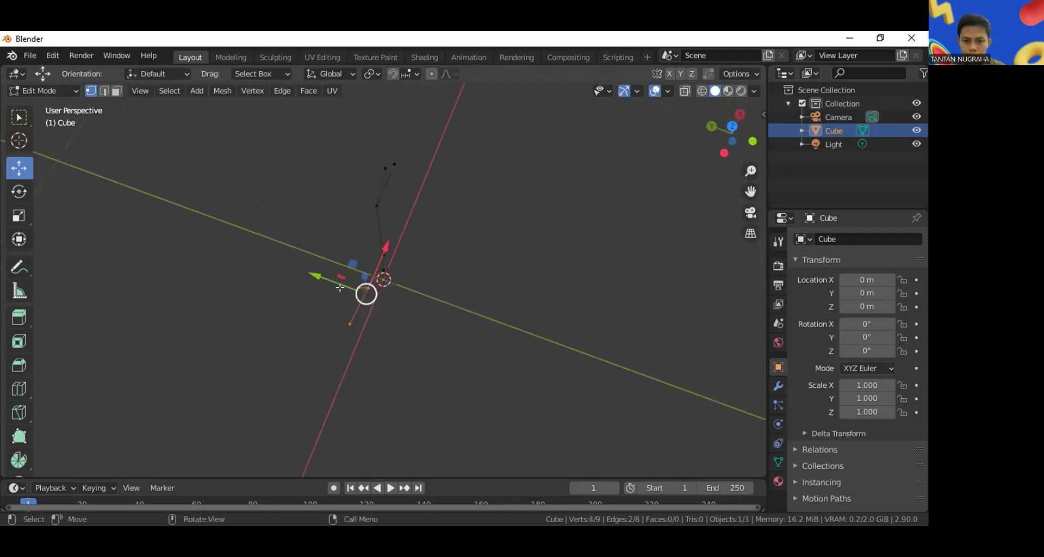
drag(341, 279, 363, 288)
middle_drag(364, 288, 473, 212)
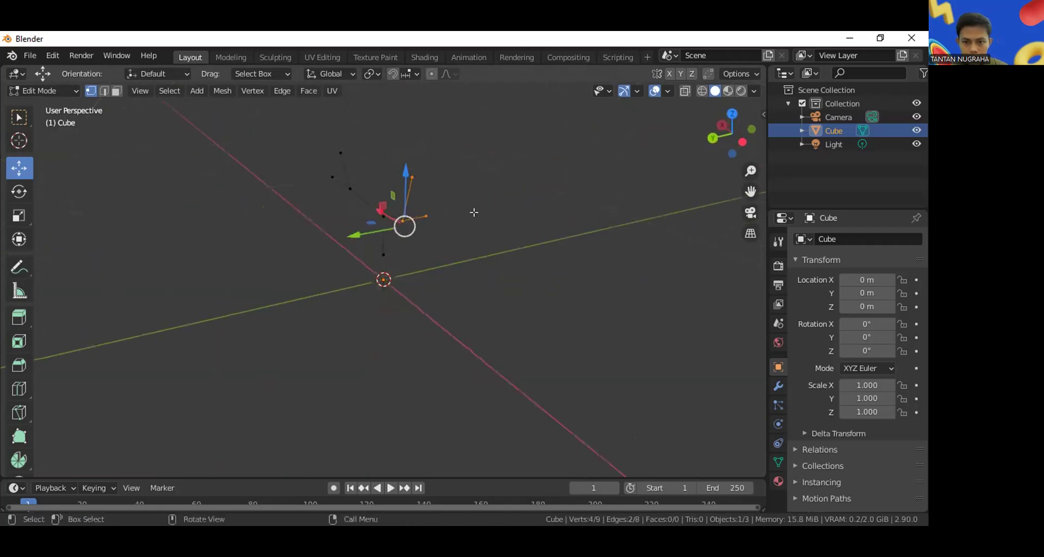
- Move individual twig-tip vertices of the forked branches so the twigs spread out in depth
click(426, 216)
drag(452, 233, 458, 230)
middle_drag(458, 231, 337, 207)
drag(332, 202, 354, 200)
- From the trunk's middle vertex, extrude a short branch about 0.11 m long to the right and another short branch to the left
middle_drag(438, 210, 382, 247)
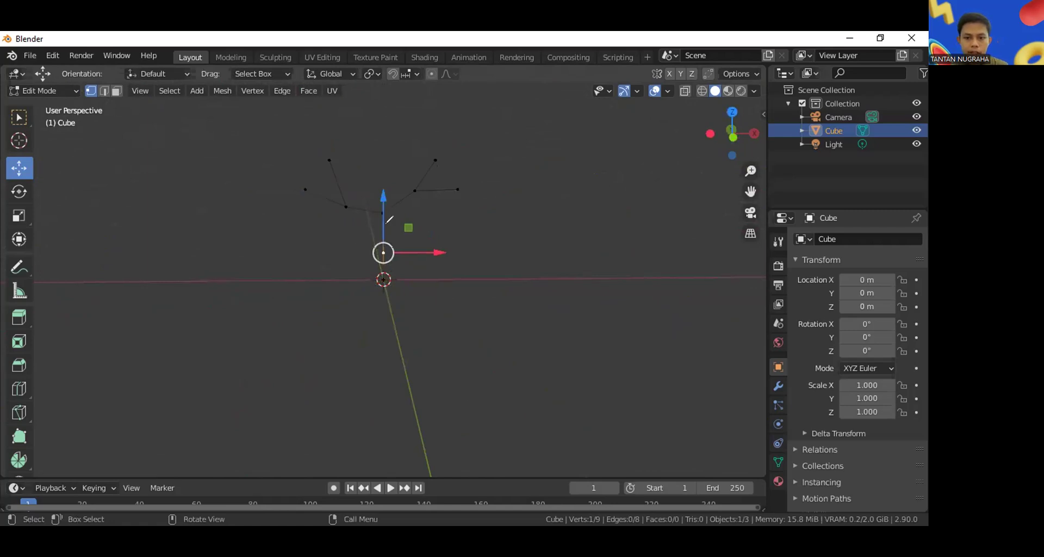
drag(391, 259, 388, 234)
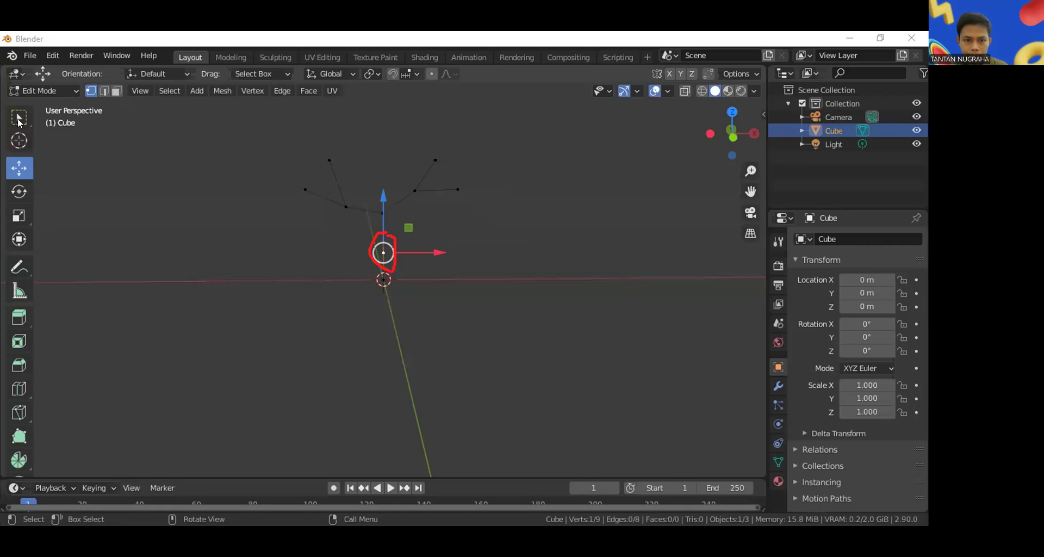
key(w)
key(e)
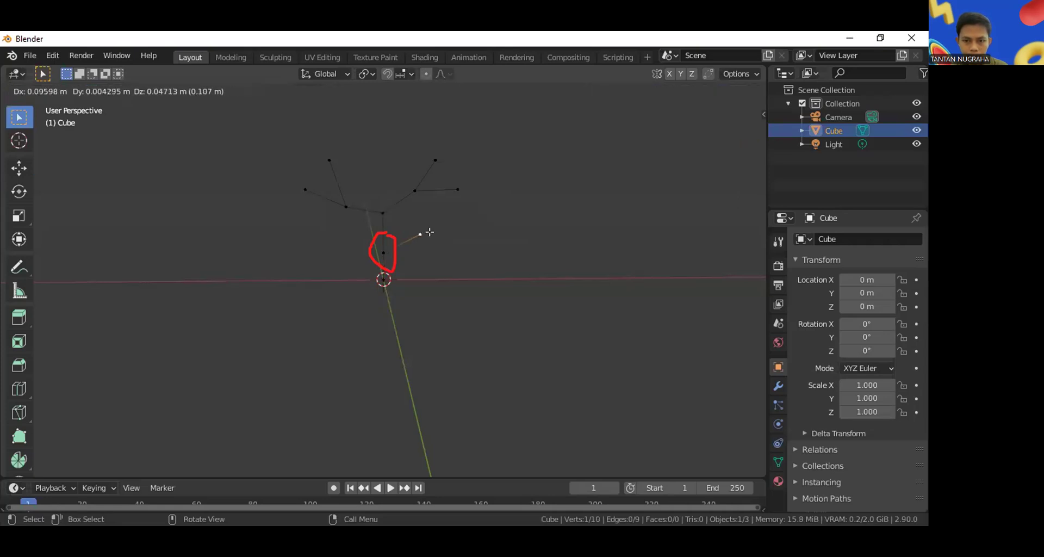
click(426, 231)
middle_drag(454, 267, 381, 245)
key(e)
click(336, 262)
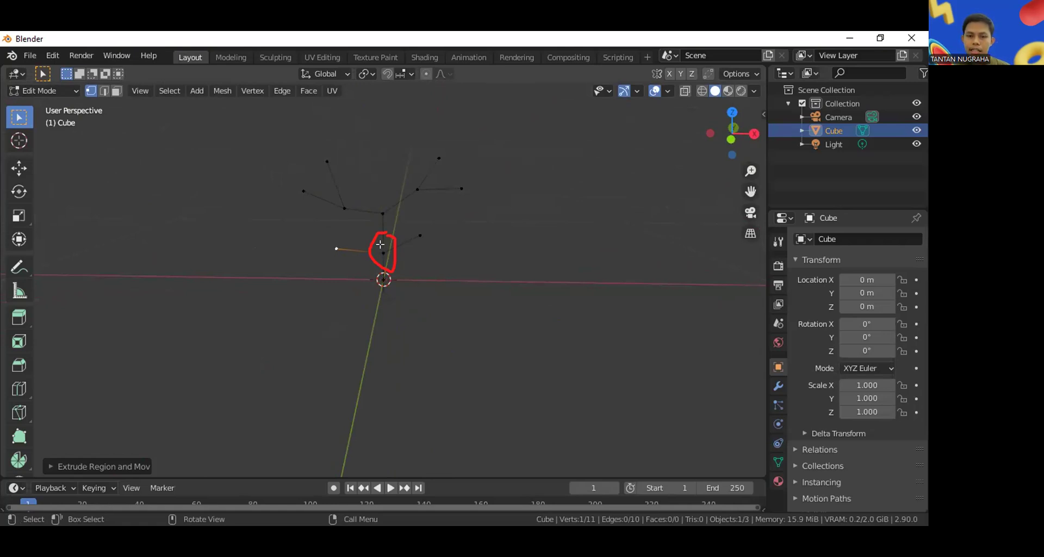
- Select all vertices of the tree skeleton and add a Skin modifier
drag(258, 123, 539, 331)
middle_drag(439, 288, 539, 323)
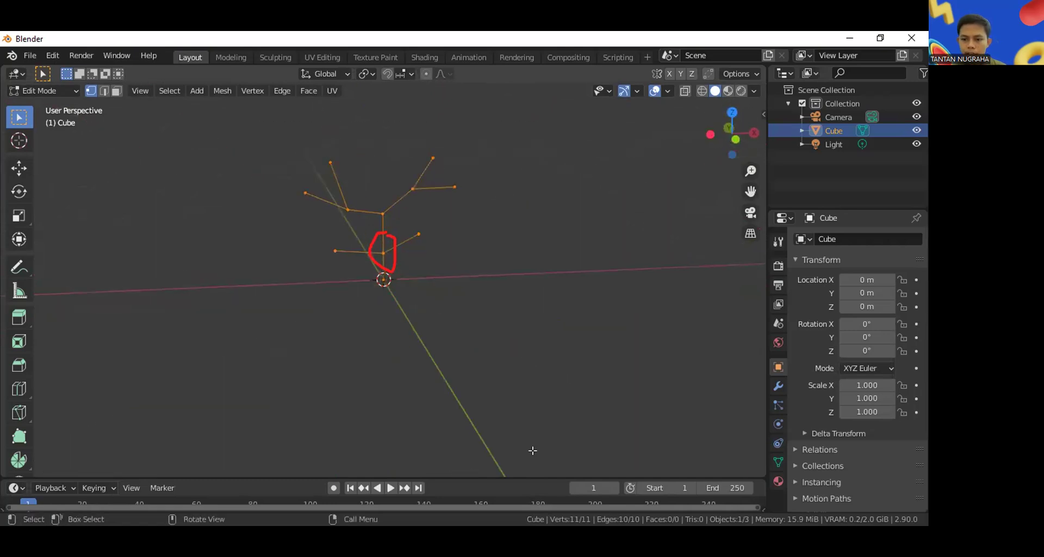
drag(752, 393, 737, 368)
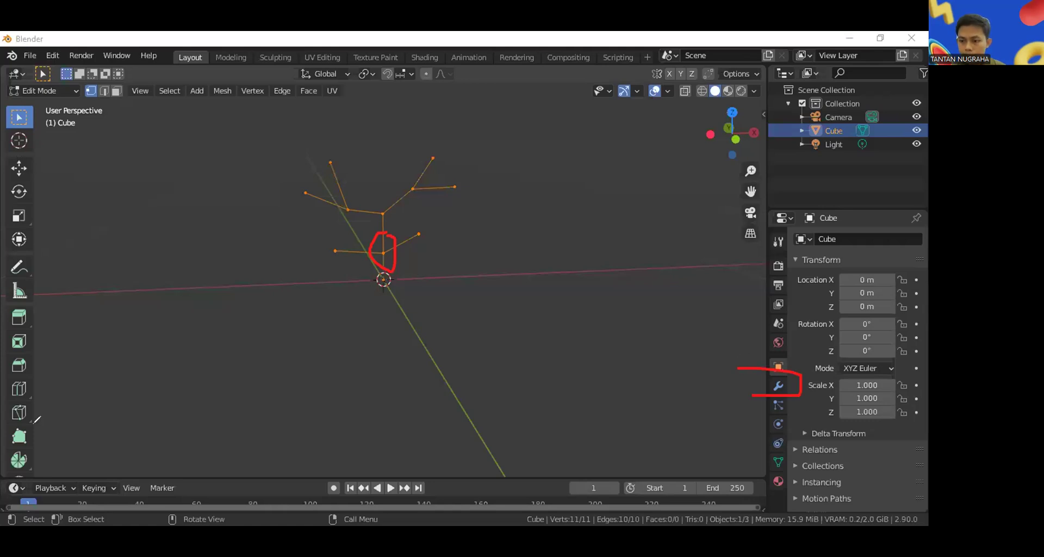
click(833, 241)
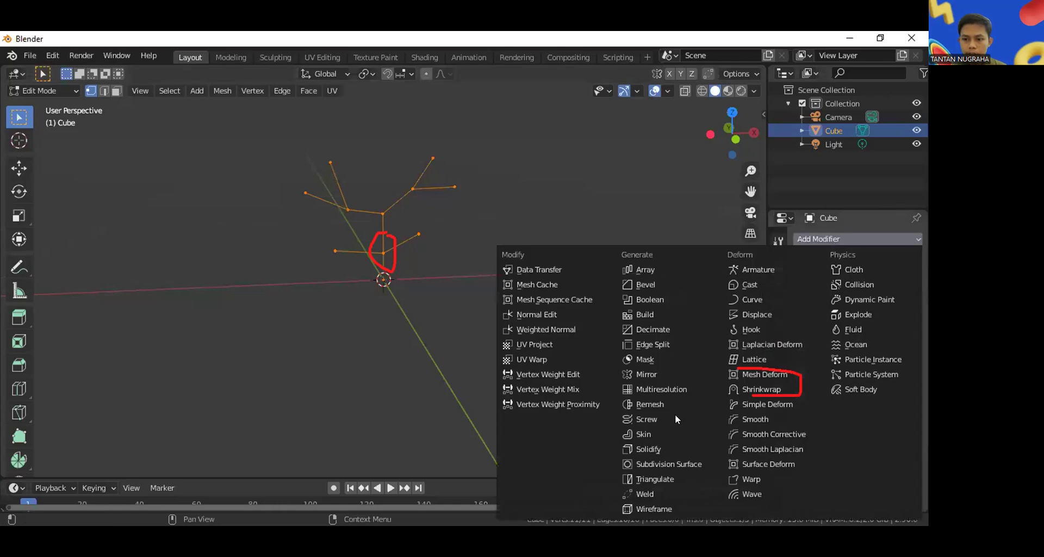
click(670, 431)
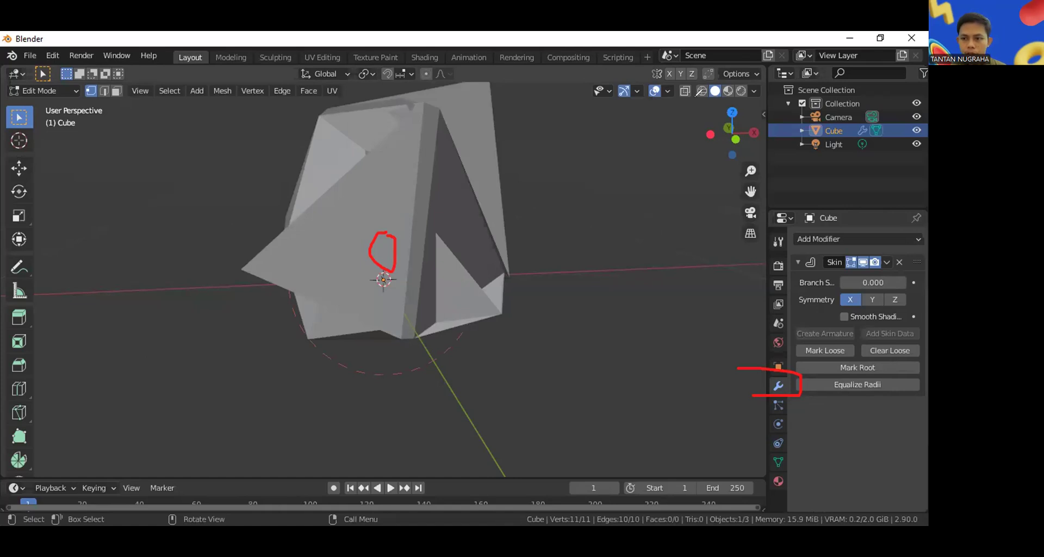
- In wireframe shading, try scaling down all the skeleton's vertices, and clear the selection
mouse_move(698, 102)
mouse_down()
mouse_move(750, 103)
mouse_move(702, 125)
mouse_up()
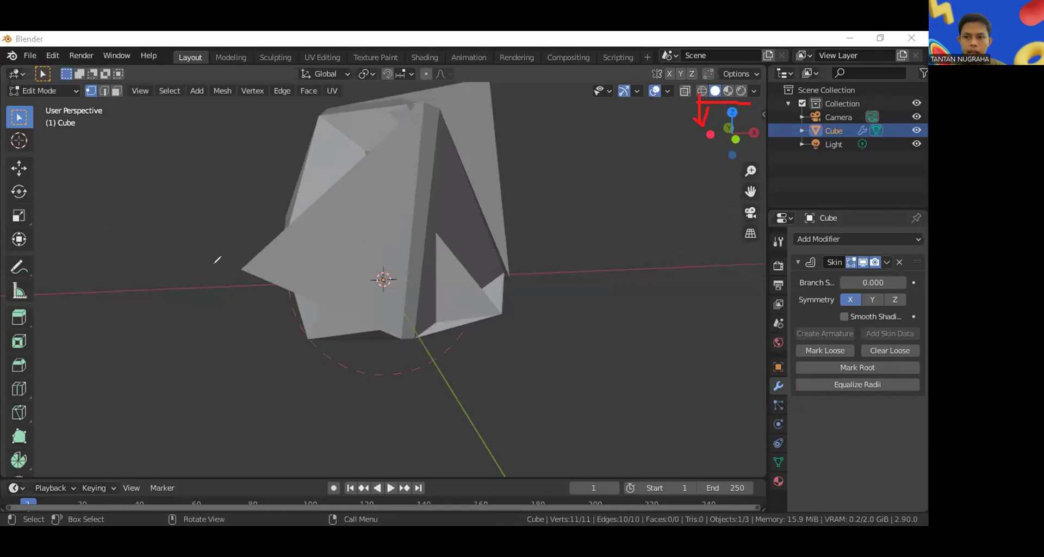
click(702, 91)
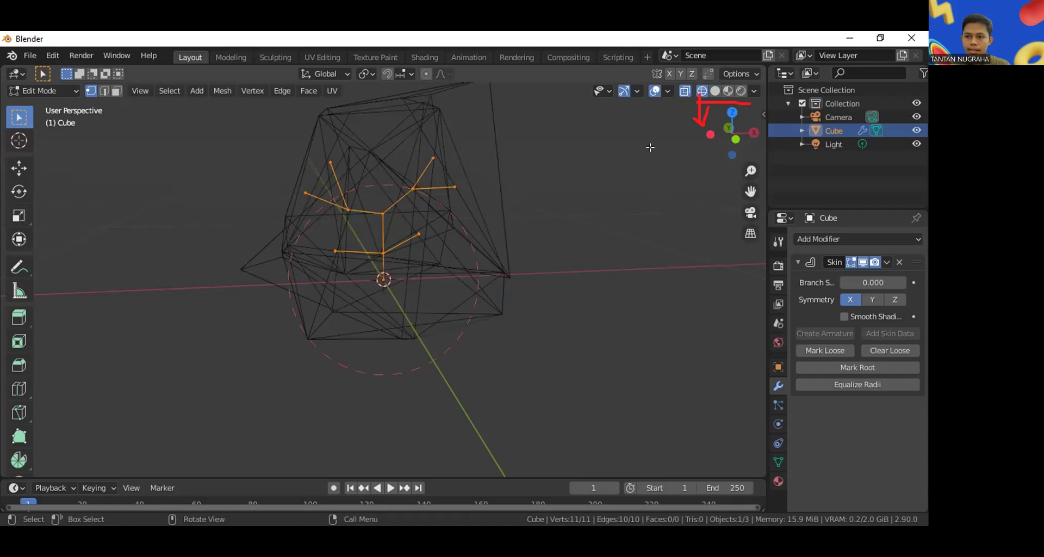
key(s)
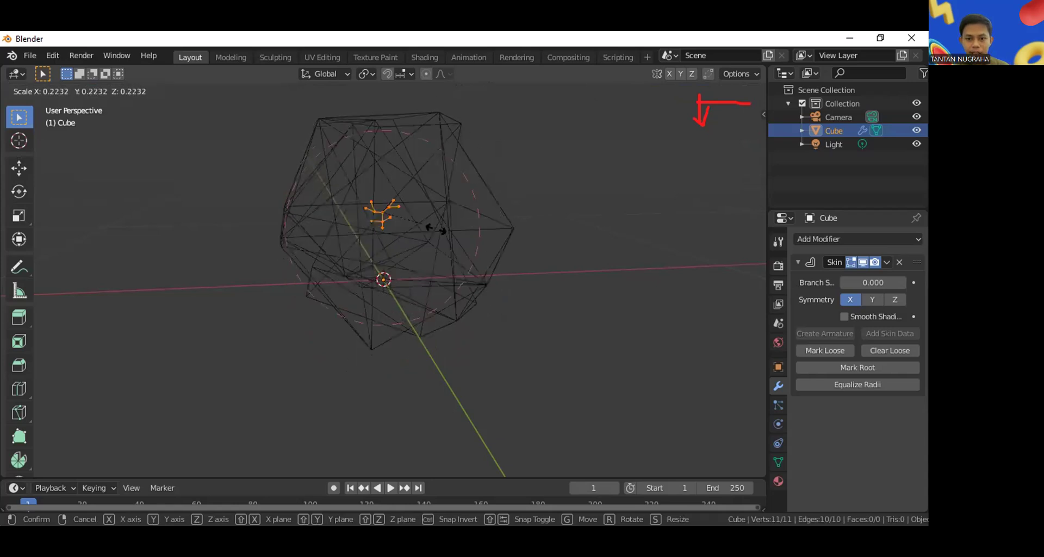
click(515, 249)
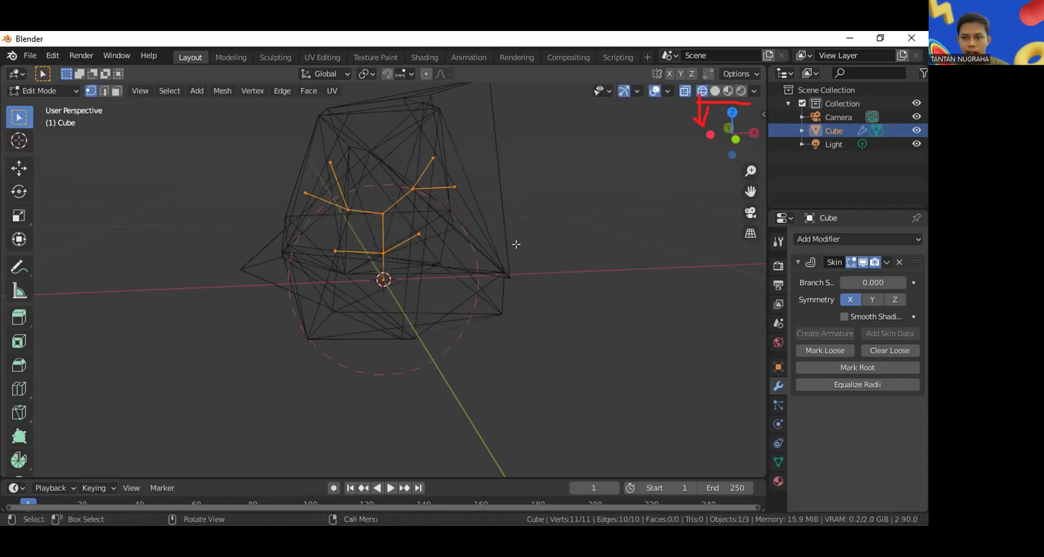
key(alt+a)
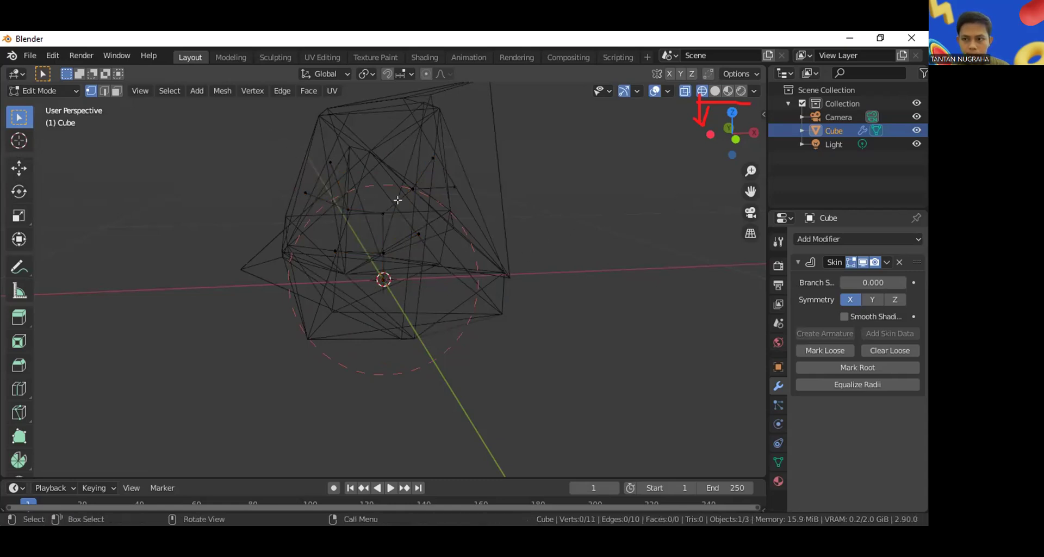
- Return to solid shading and, in Object Mode, try scaling the whole skinned object by about 1.02
click(714, 90)
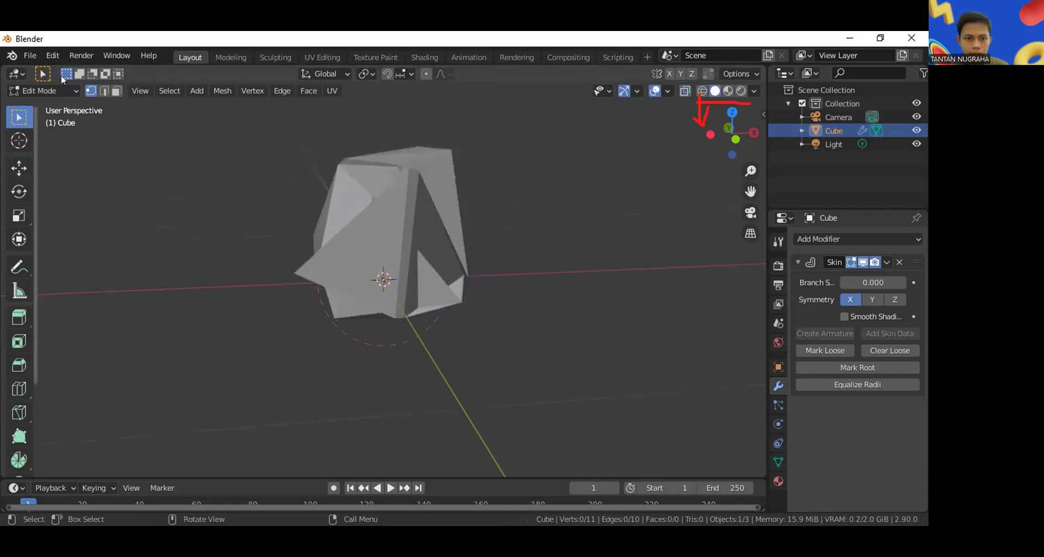
drag(319, 128, 552, 324)
click(364, 224)
click(50, 88)
click(64, 107)
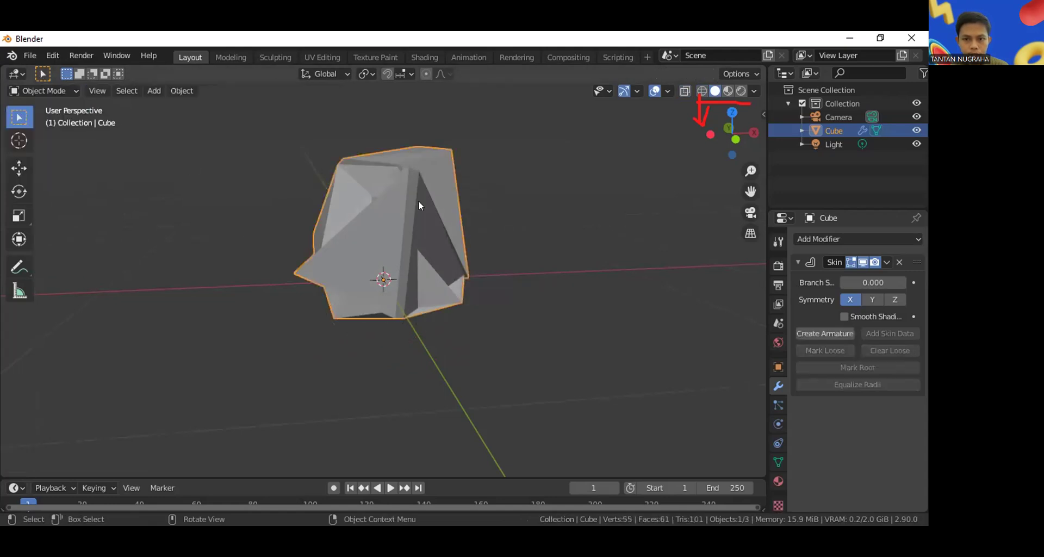
key(s)
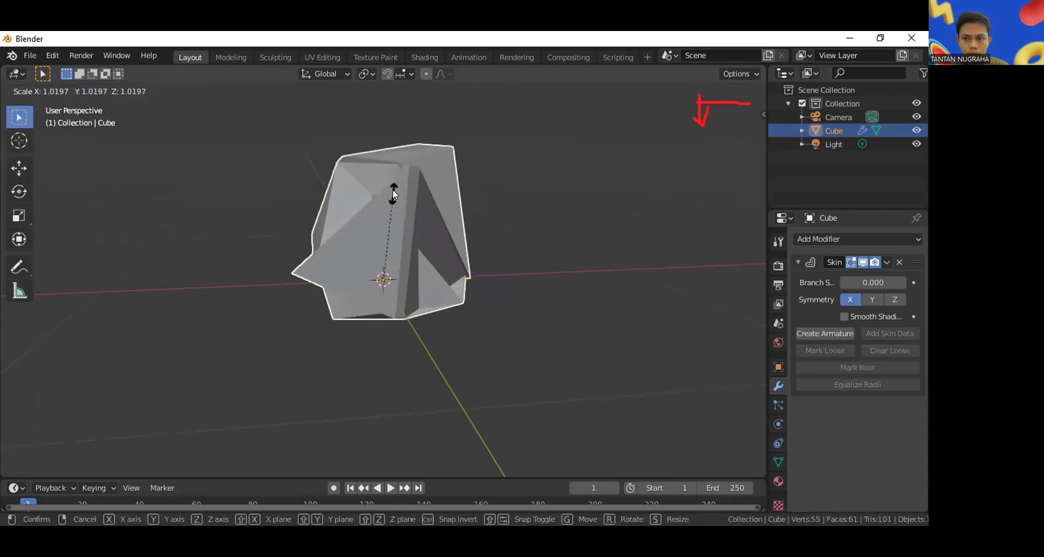
click(394, 194)
- Switch to wireframe shading and undo back to the bare skeleton in Edit Mode, before the Skin modifier was added
click(701, 91)
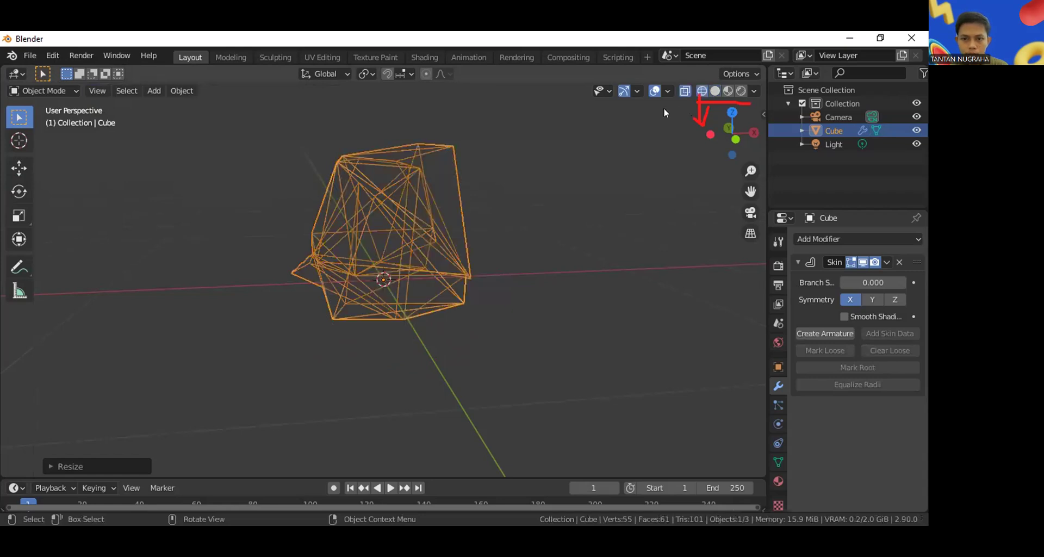
key(ctrl+z)
key(ctrl+z)
- Box-select the whole skeleton and add a Skin modifier to it
key(b)
drag(278, 174, 462, 318)
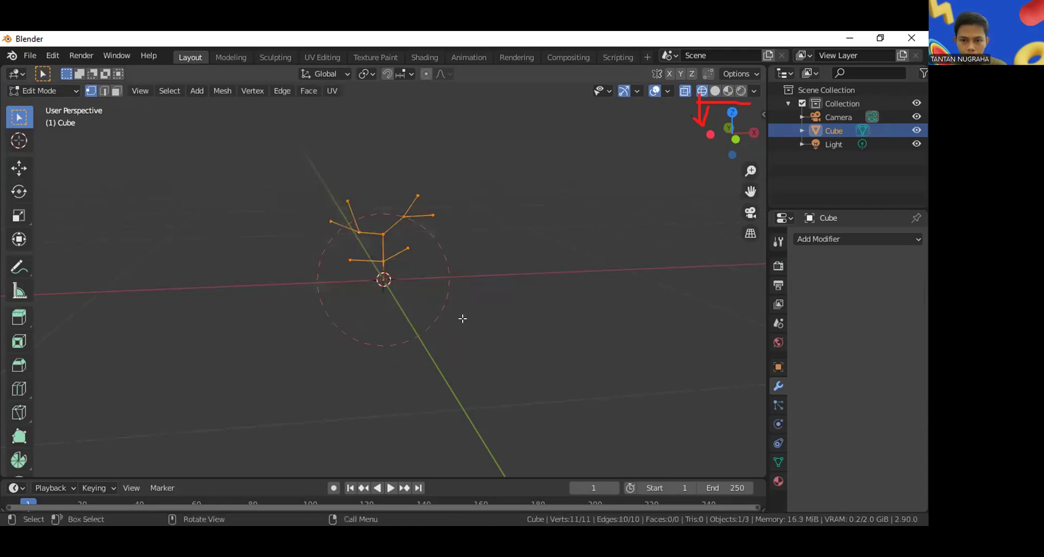
mouse_move(520, 299)
middle_down()
mouse_move(452, 285)
mouse_move(507, 298)
middle_up()
click(842, 237)
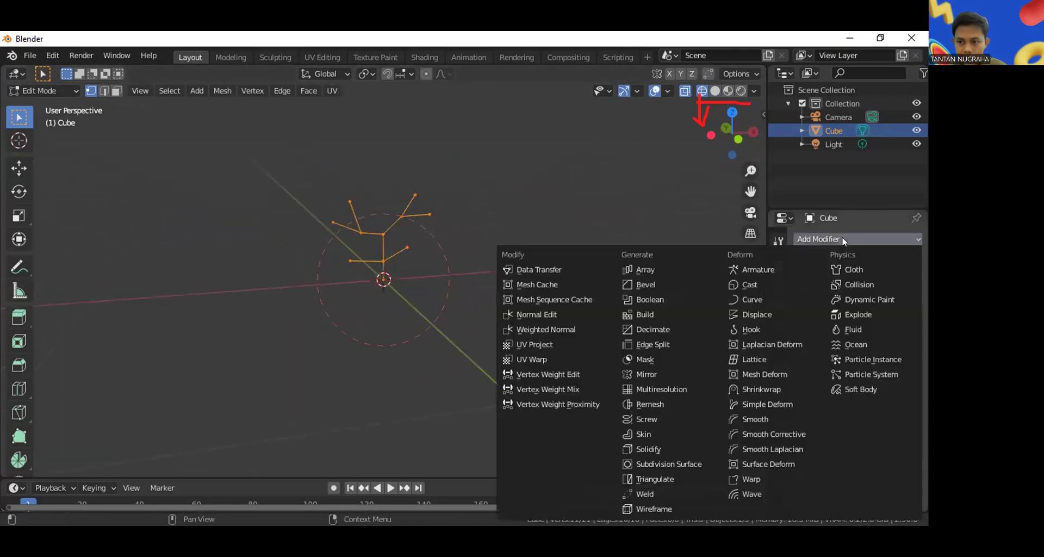
click(666, 432)
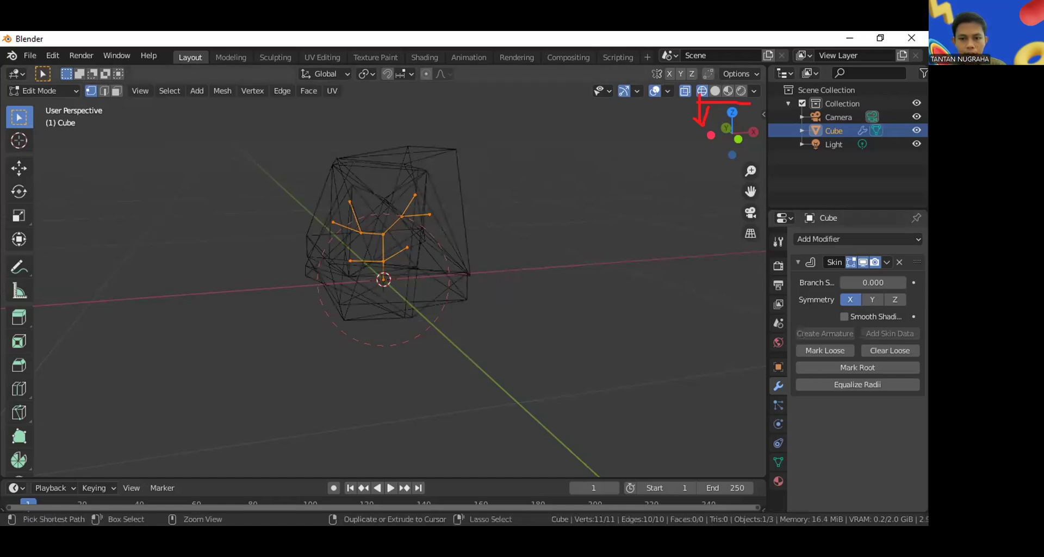
- Use Skin Resize to thin the skin on all vertices to a scale of about 0.044, and display the tree in solid shading
key(ctrl+a)
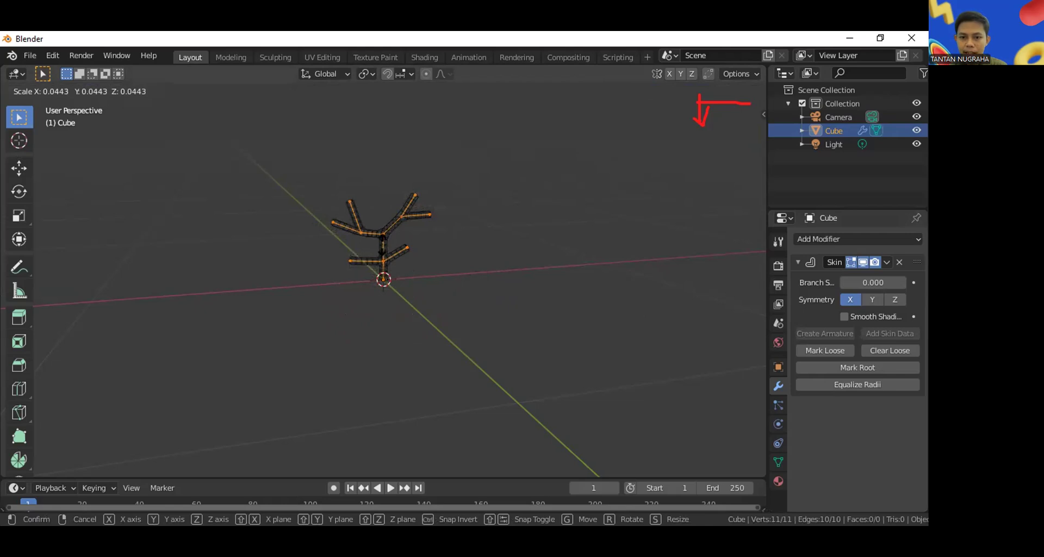
click(433, 252)
middle_drag(434, 252, 255, 243)
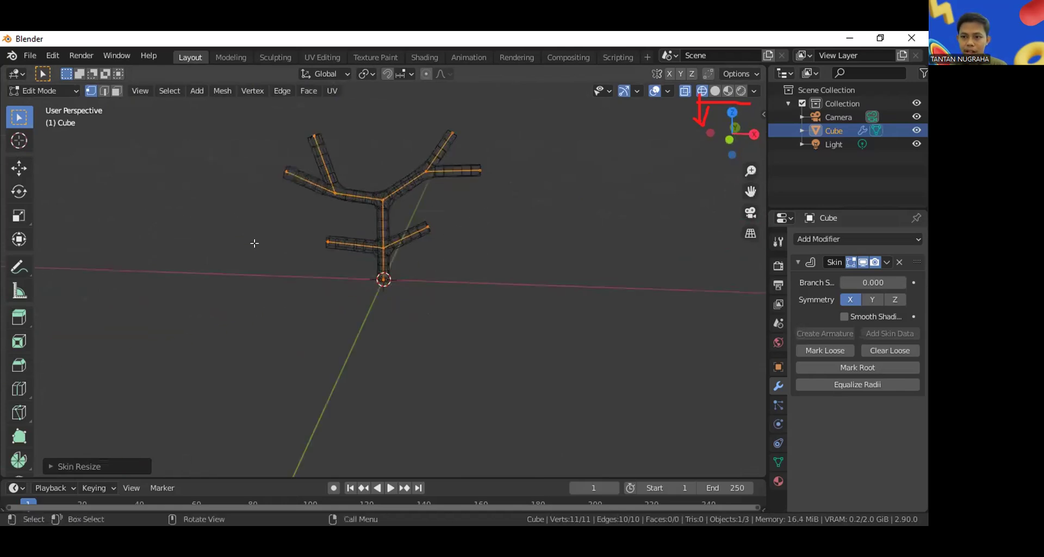
click(715, 90)
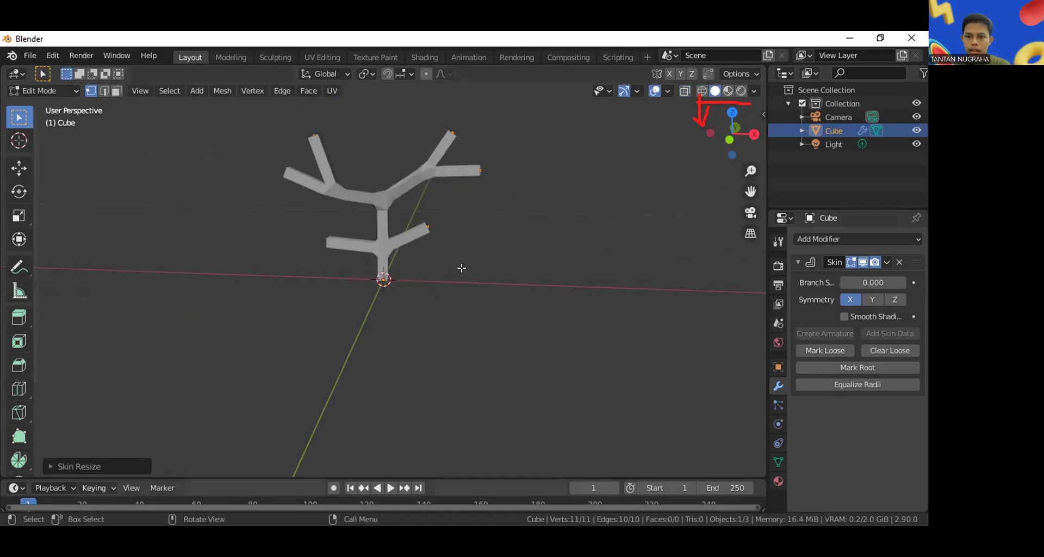
middle_drag(553, 295, 413, 257)
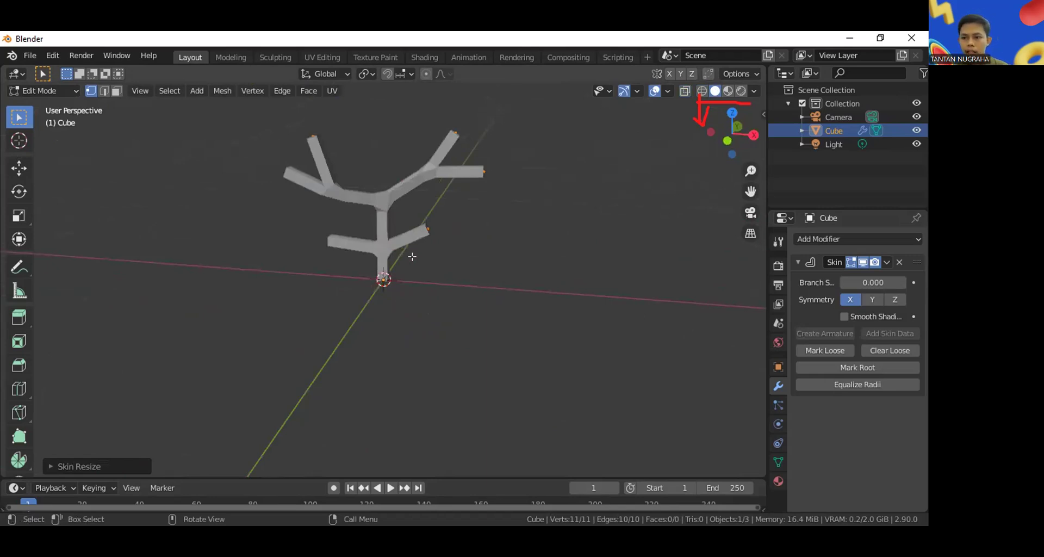
- Add a Subdivision Surface modifier to the tree and set its viewport levels to 2
click(842, 240)
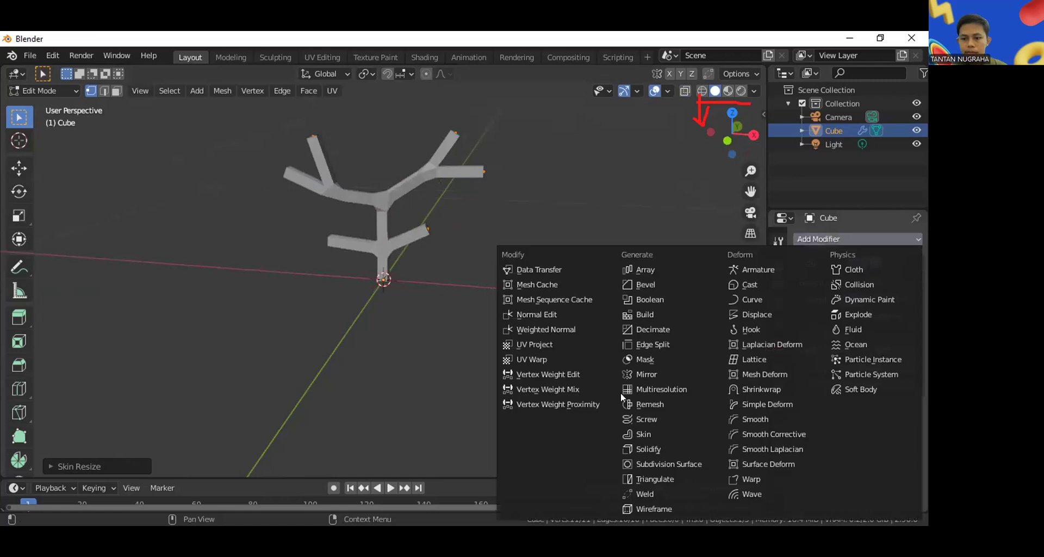
click(668, 464)
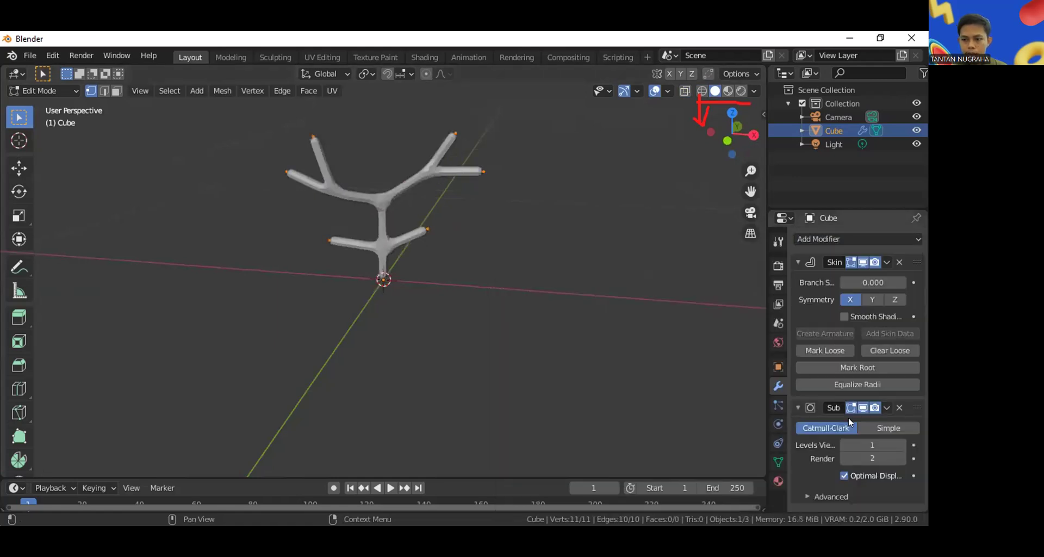
click(879, 445)
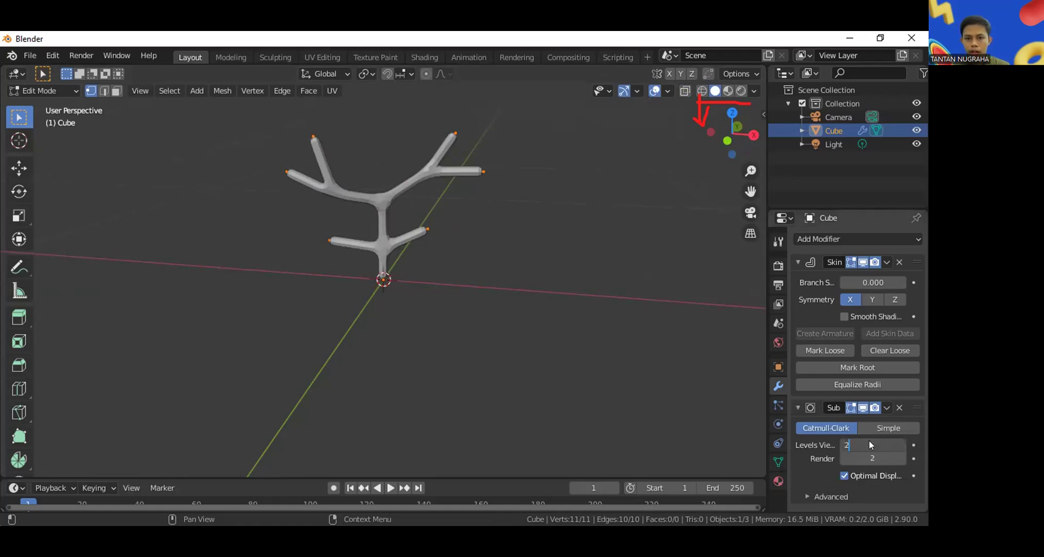
key(Return)
middle_drag(572, 289, 530, 236)
middle_drag(386, 215, 462, 186)
scroll(462, 187, up, 2)
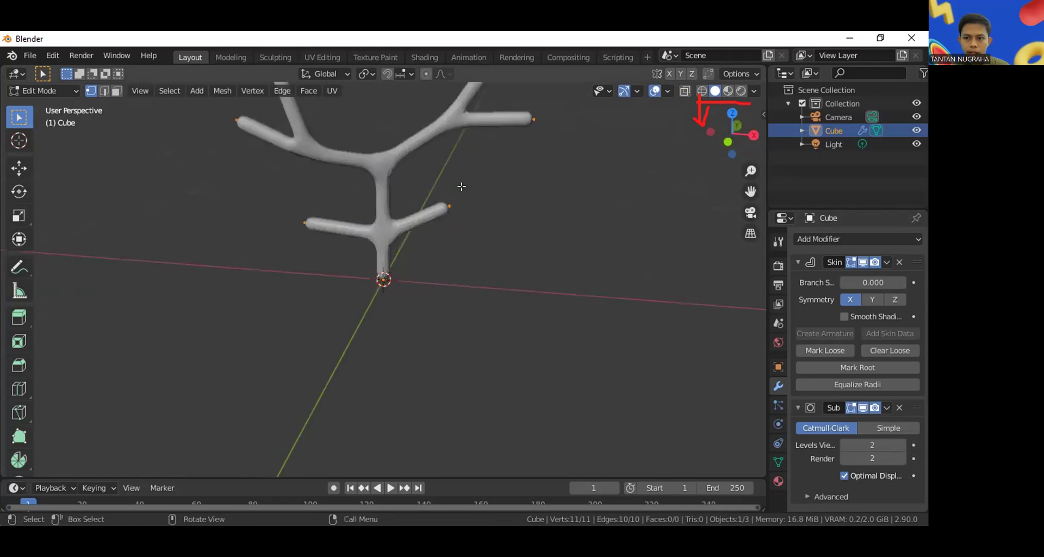
scroll(706, 89, down, 2)
- In wireframe shading, select the trunk's base vertex and thicken its skin with Skin Resize to a scale of about 3.9
click(703, 90)
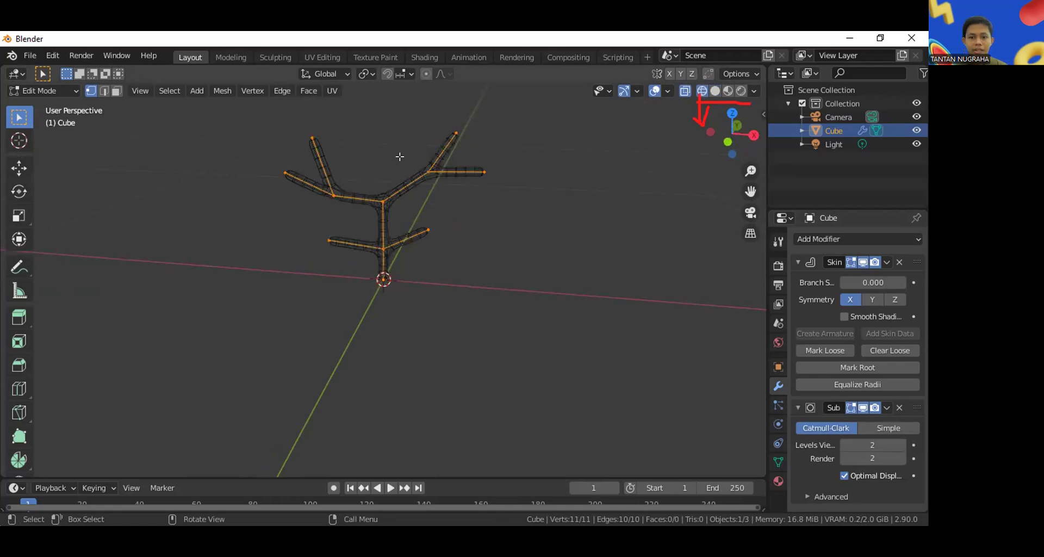
click(509, 280)
drag(362, 250, 428, 286)
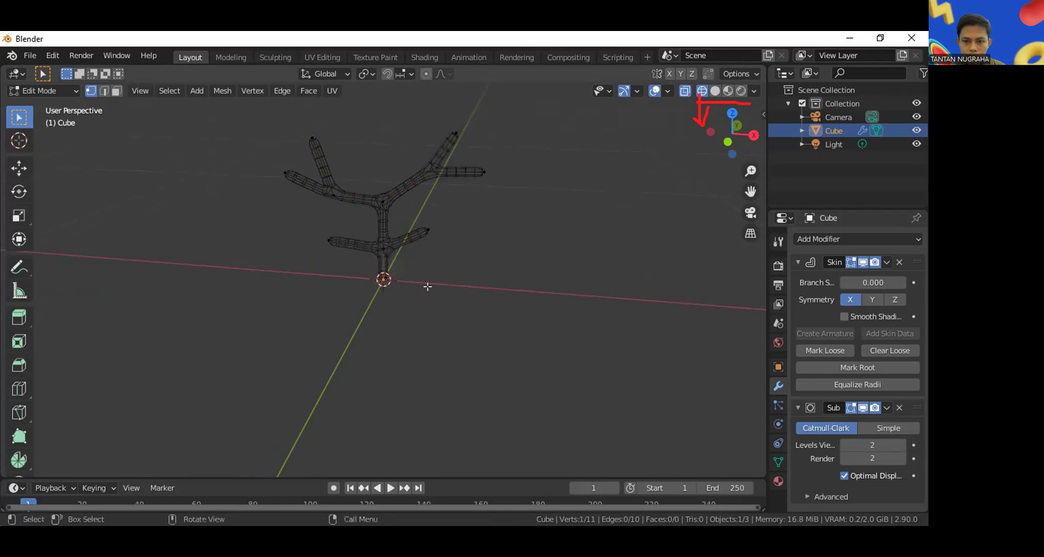
scroll(422, 272, up, 2)
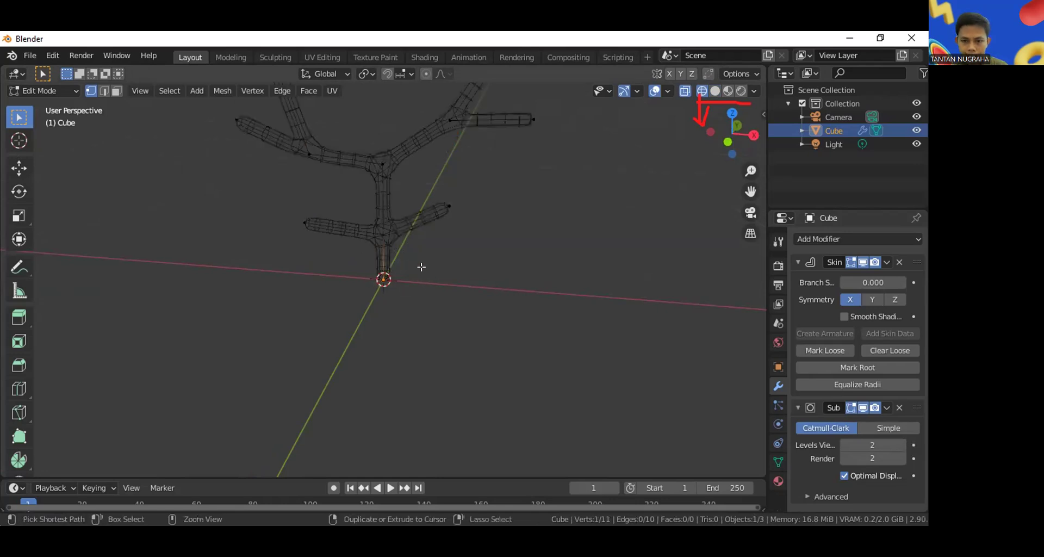
key(ctrl+a)
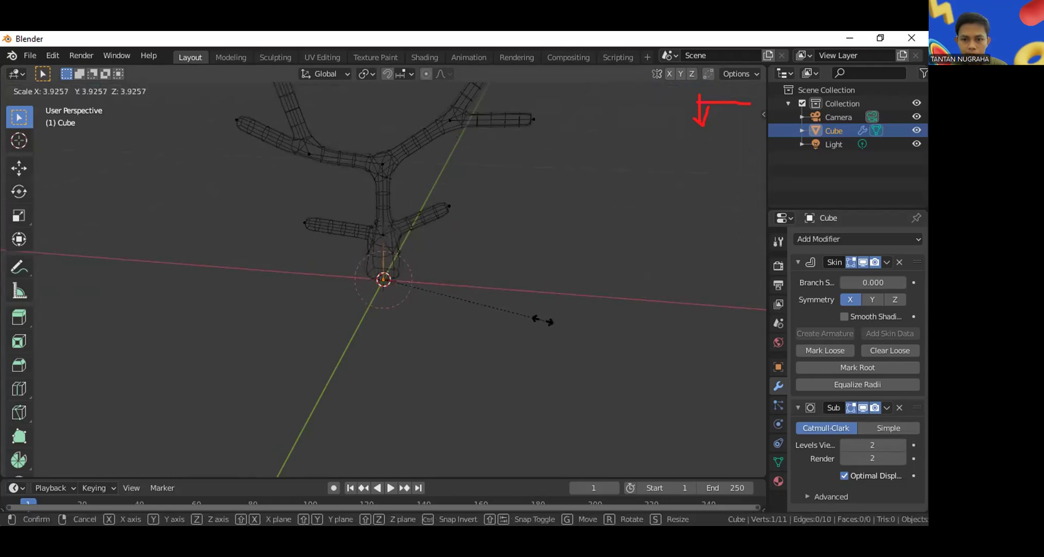
click(541, 320)
- Box-select the two trunk junction vertices and thicken their skin with Skin Resize to a scale of about 1.5
drag(346, 145, 413, 255)
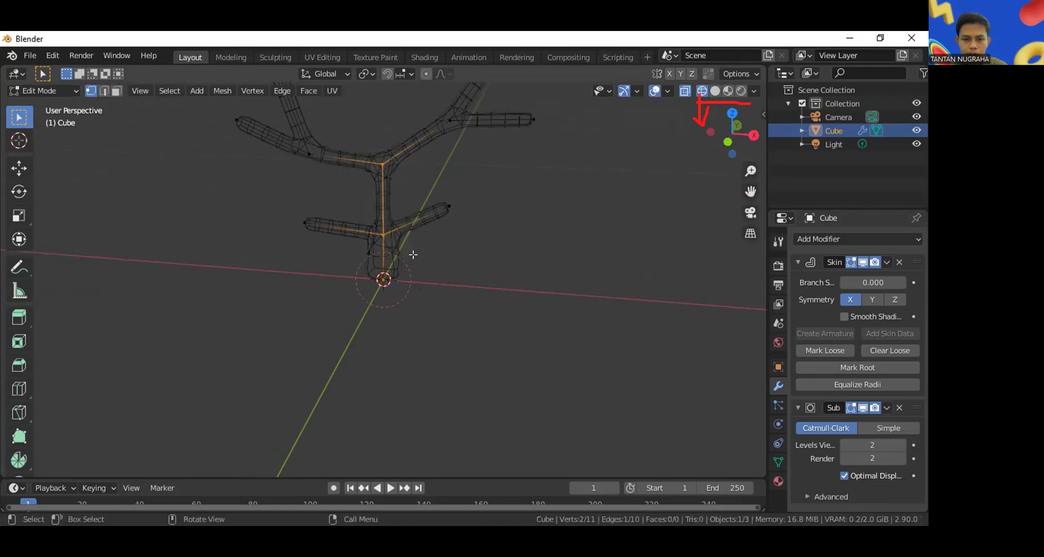
key(ctrl+a)
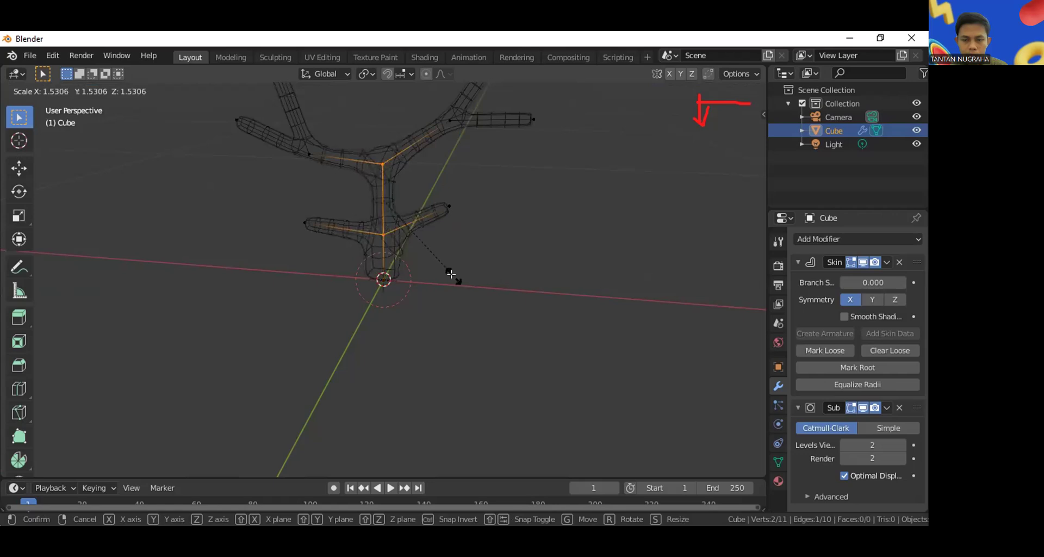
click(435, 272)
middle_drag(413, 255, 406, 286)
- Select the upper branch vertices, thin their skin with Skin Resize to a scale of about 0.74, and display the tree in solid shading
middle_drag(370, 277, 266, 118)
drag(488, 211, 487, 206)
drag(268, 124, 515, 227)
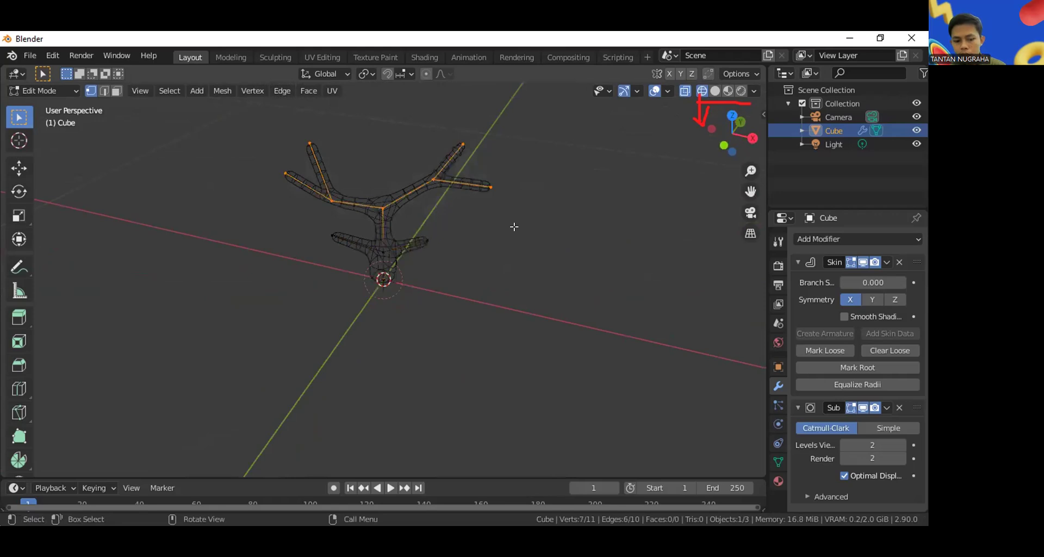
key(ctrl+a)
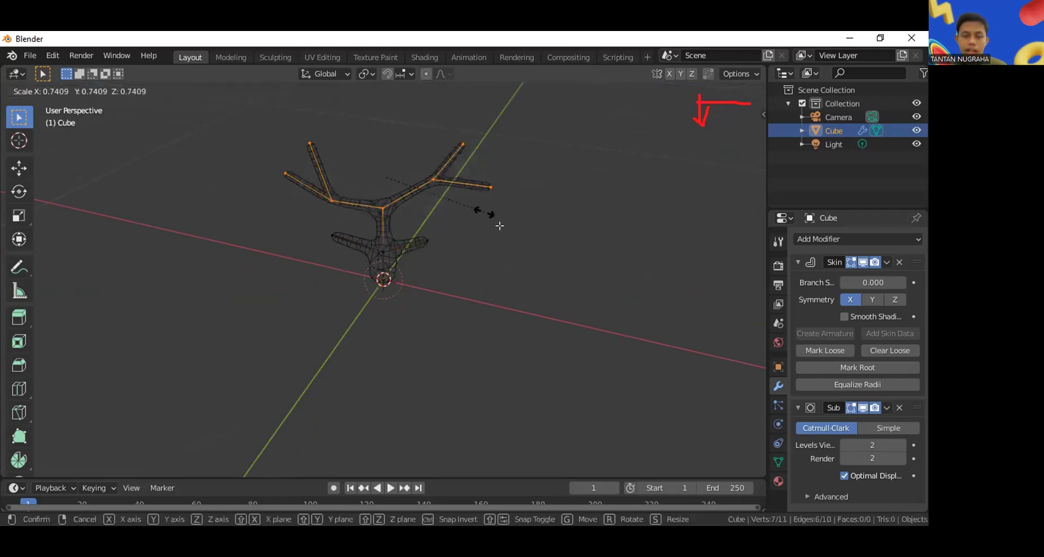
click(561, 259)
middle_drag(455, 215, 483, 222)
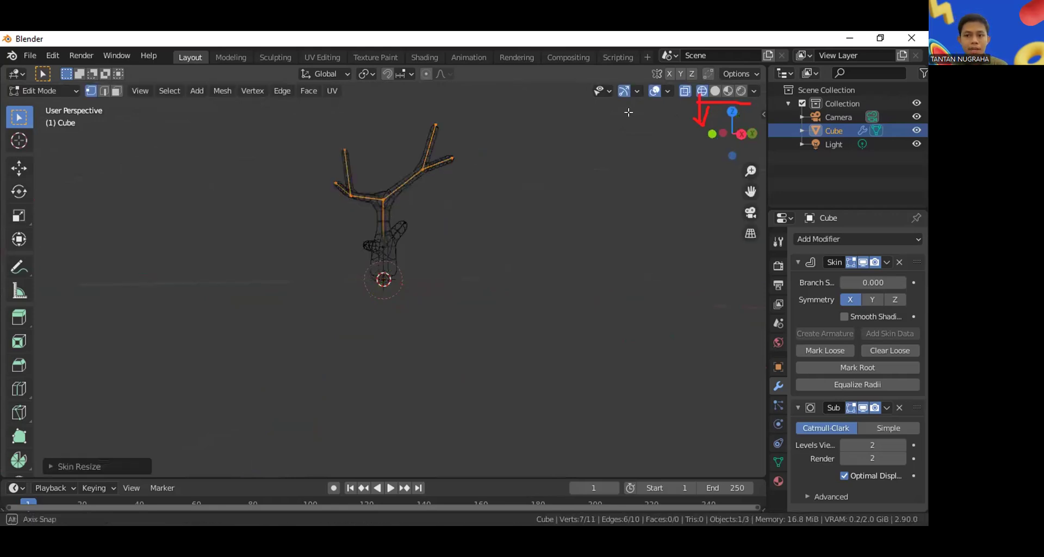
click(716, 91)
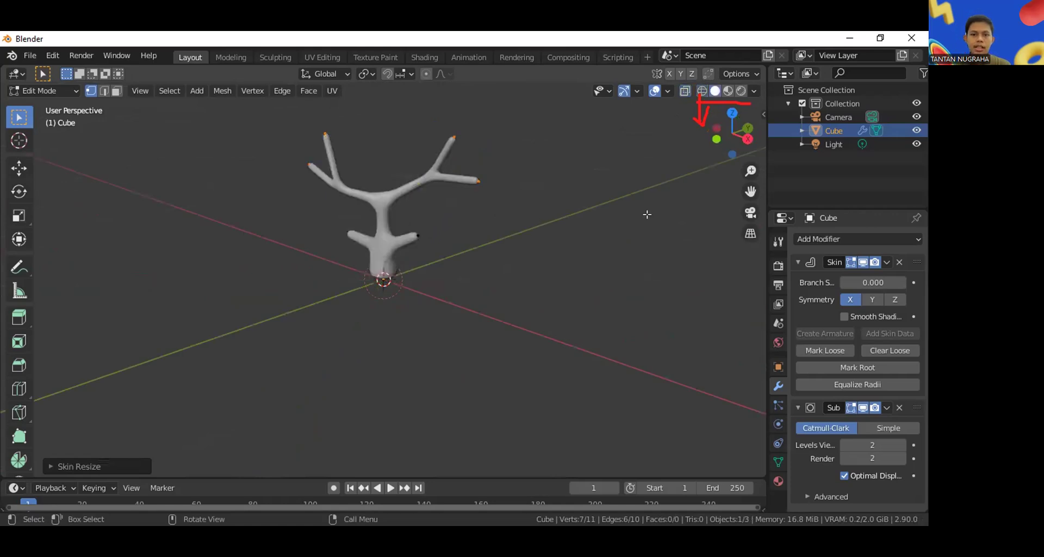
middle_drag(569, 188, 428, 227)
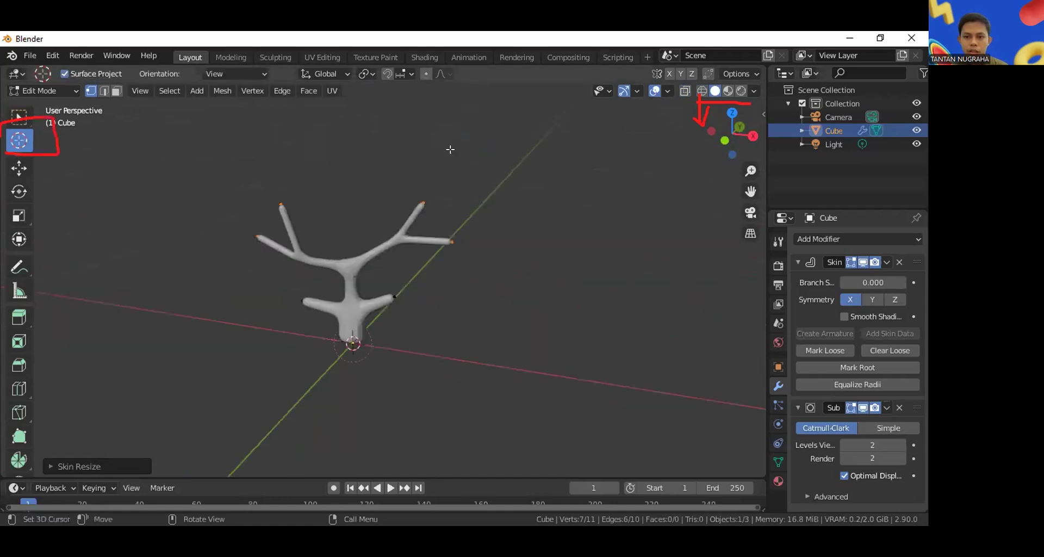
scroll(438, 148, up, 2)
click(443, 164)
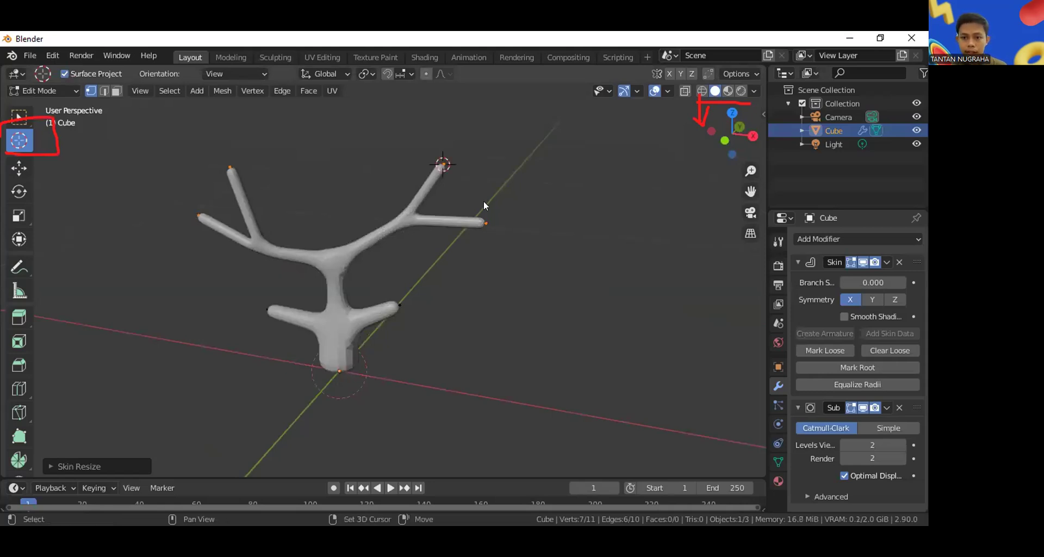
key(shift+a)
key(Escape)
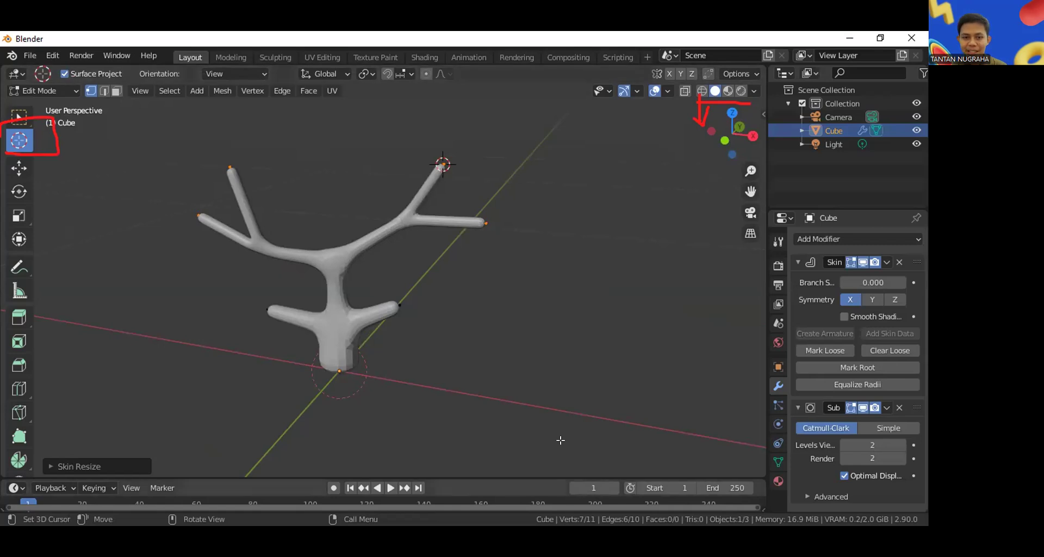
mouse_move(5, 107)
mouse_down()
mouse_move(78, 84)
mouse_move(2, 70)
mouse_up()
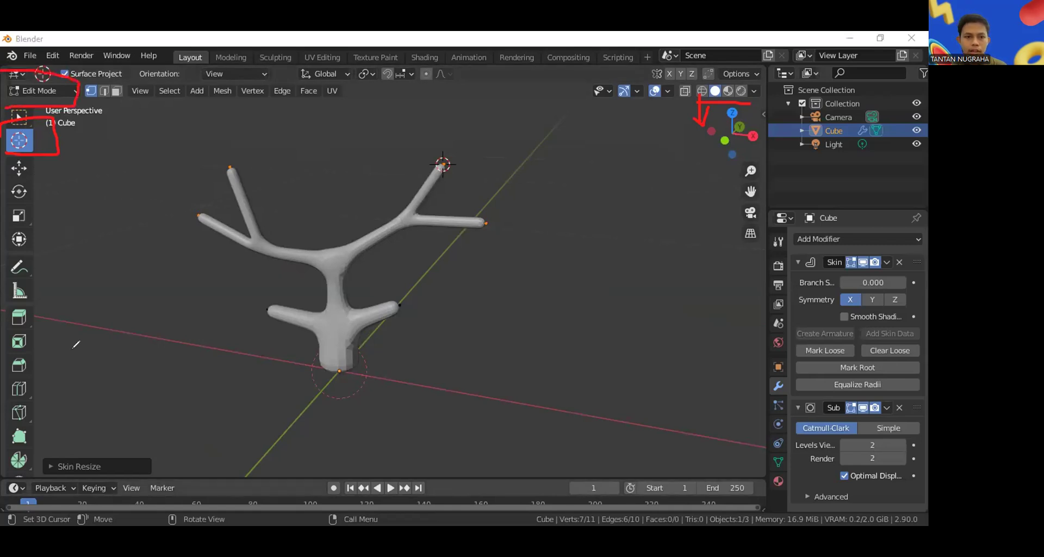
- Switch the tree to Object Mode and place the 3D cursor on the tip of the upper-right branch
click(24, 82)
click(33, 92)
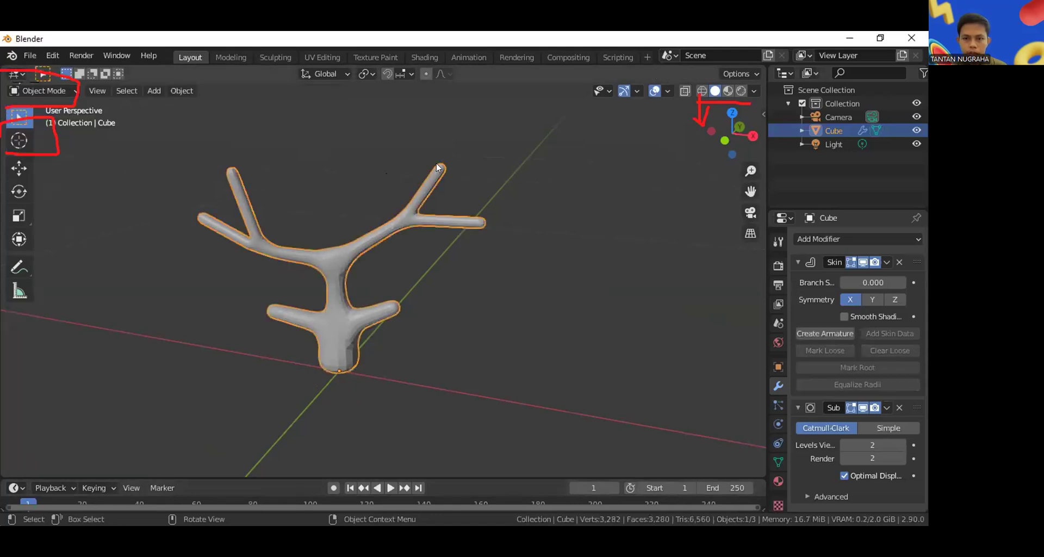
click(15, 136)
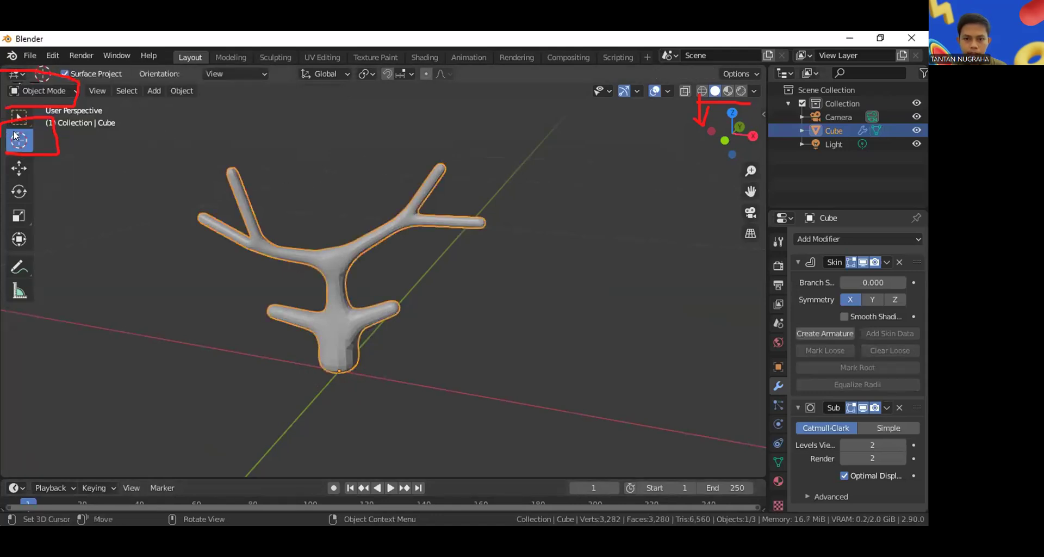
click(440, 162)
middle_drag(456, 174, 420, 184)
- Add an ico sphere at the 3D cursor and scale it down to a small foliage ball on the branch tip
key(shift+a)
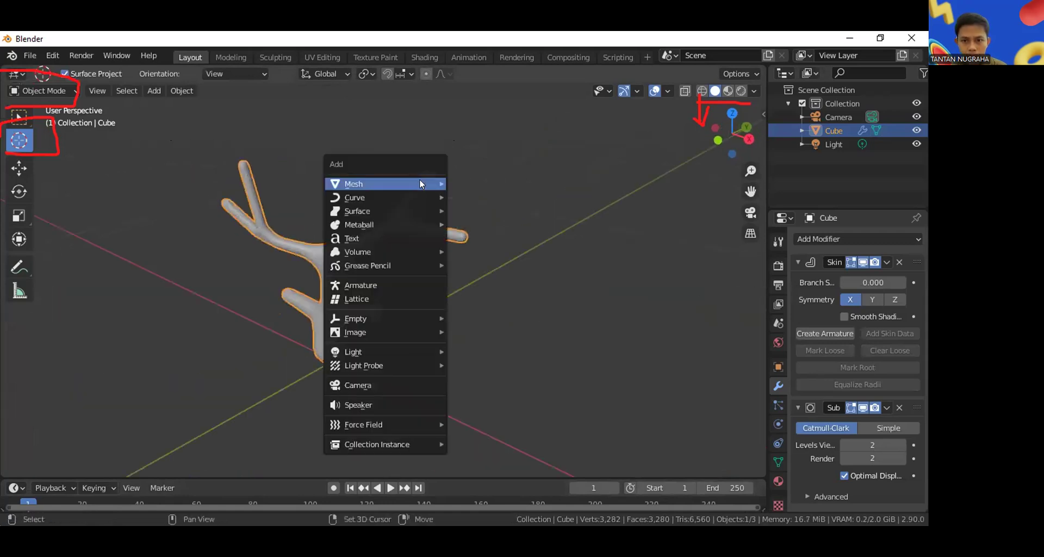
mouse_move(439, 186)
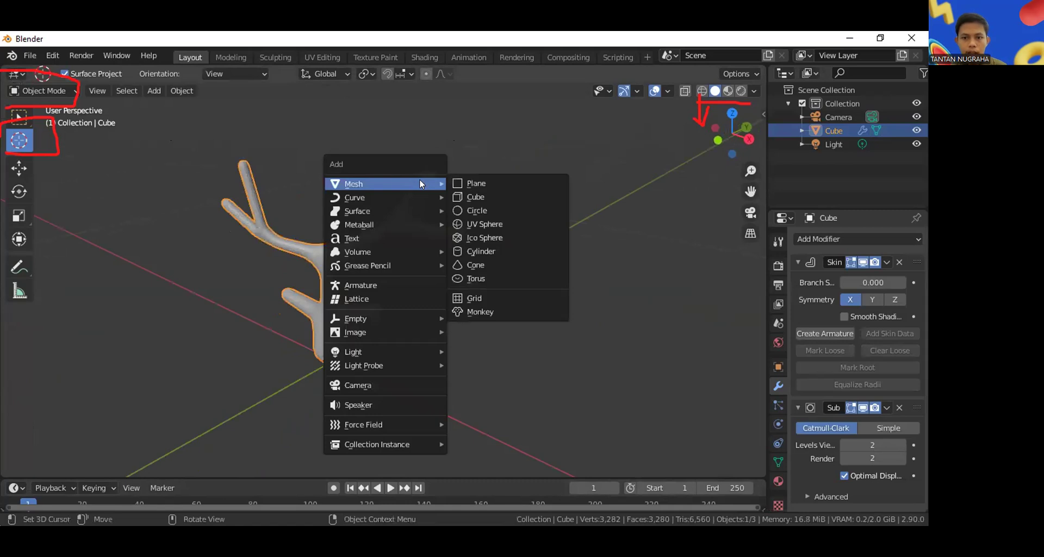
click(493, 233)
scroll(493, 233, down, 6)
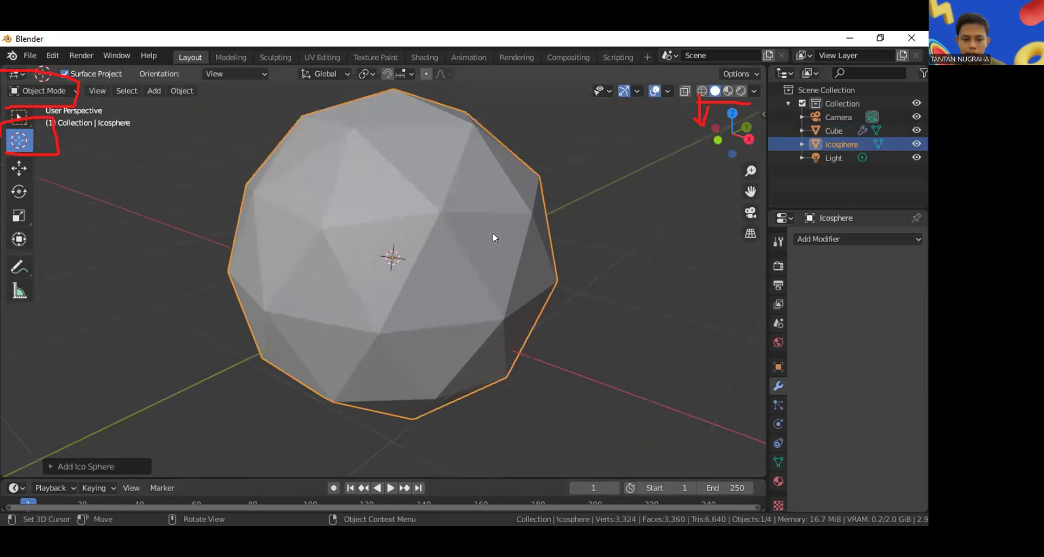
key(s)
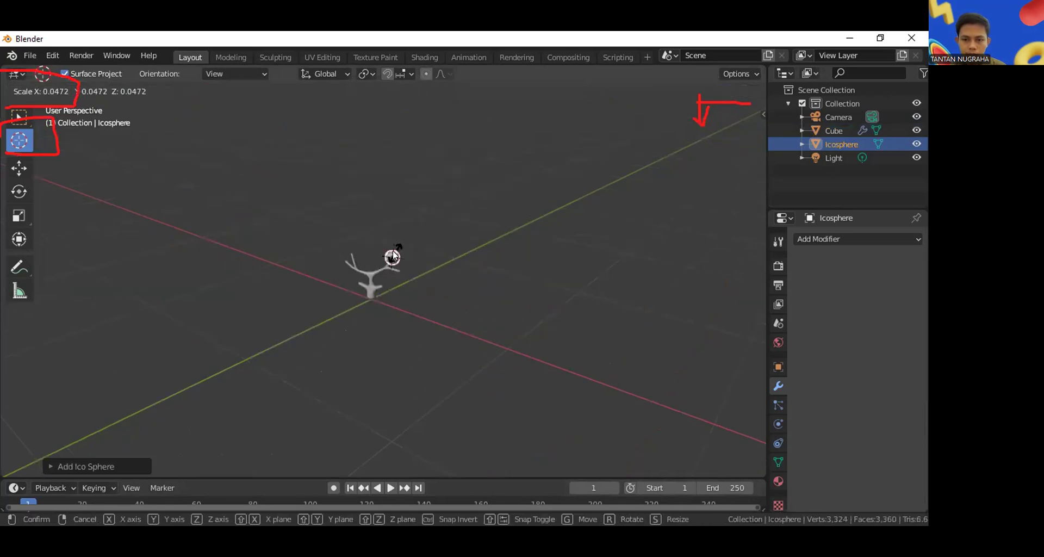
click(389, 242)
scroll(424, 215, up, 5)
middle_drag(510, 198, 473, 203)
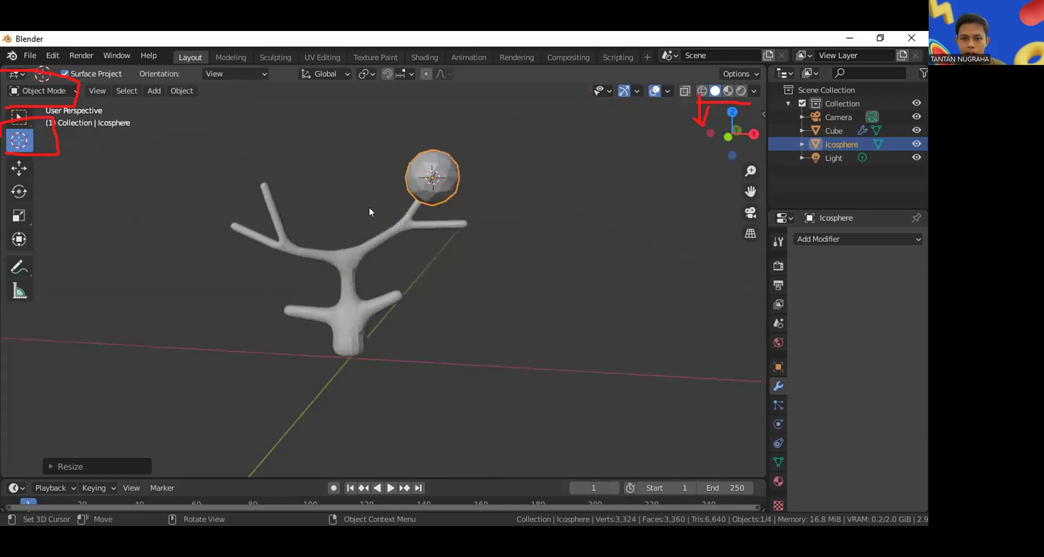
- Place the 3D cursor on the tip of the upper-left branch and add a second ico sphere there
click(263, 182)
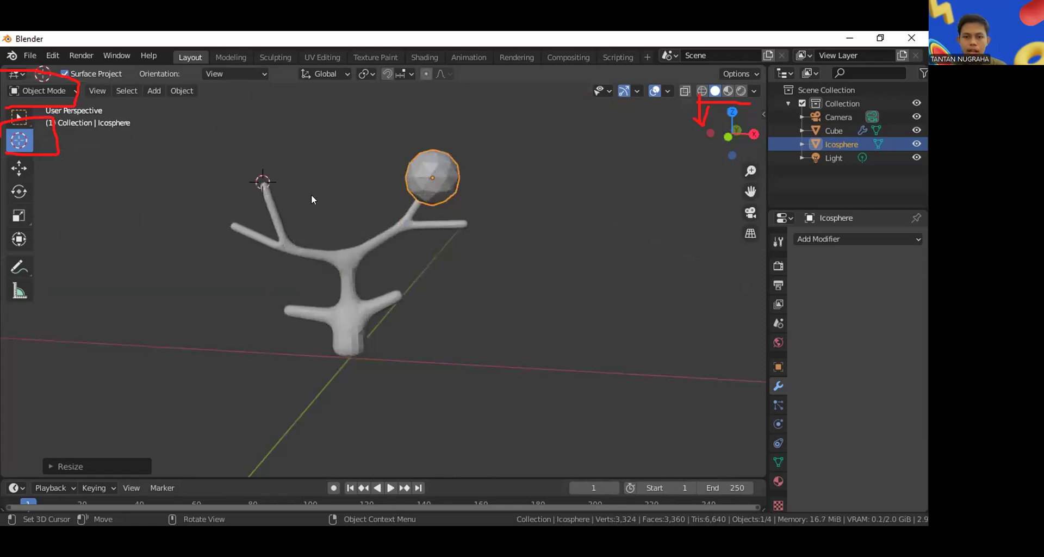
click(456, 224)
middle_drag(455, 224, 321, 194)
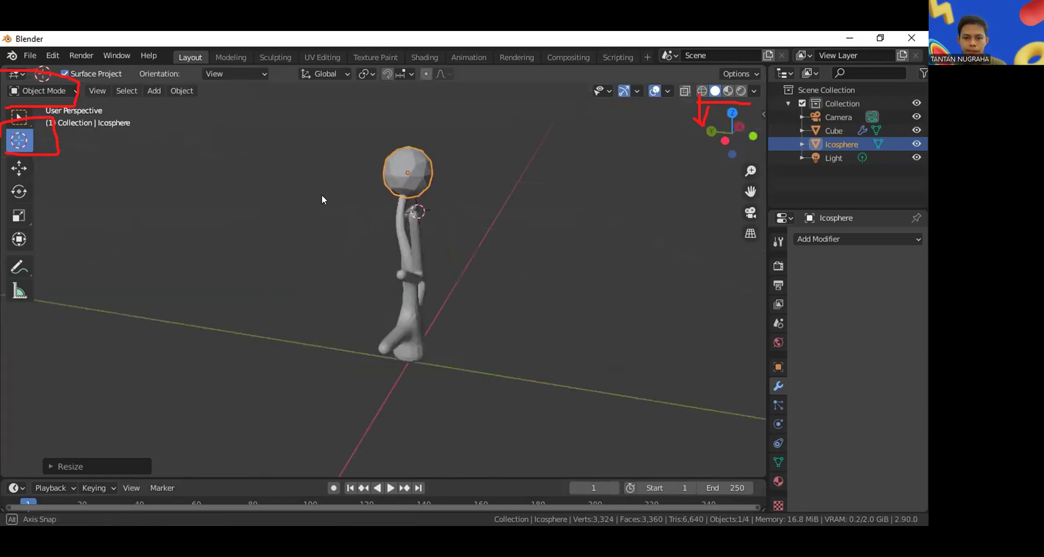
key(shift+a)
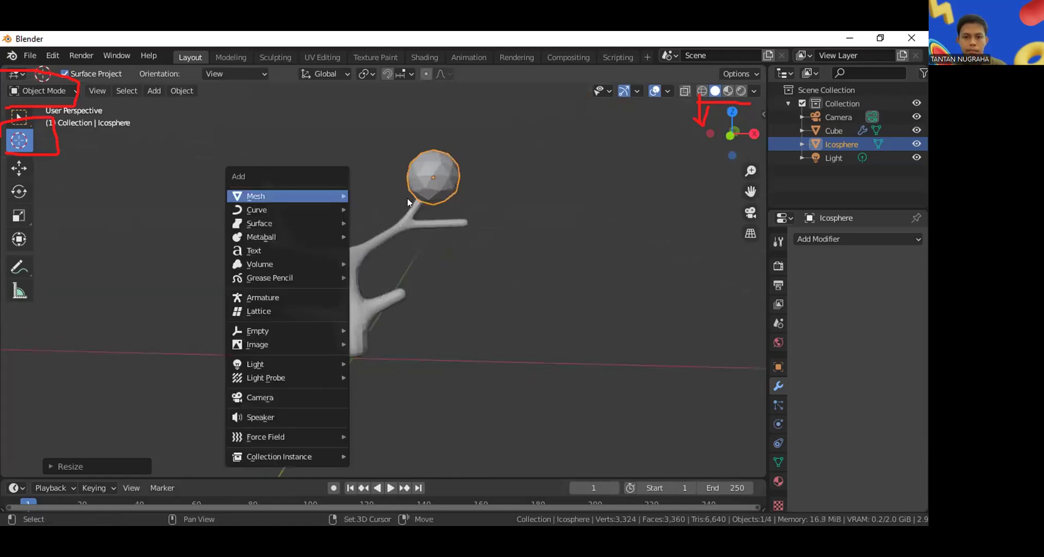
mouse_move(321, 196)
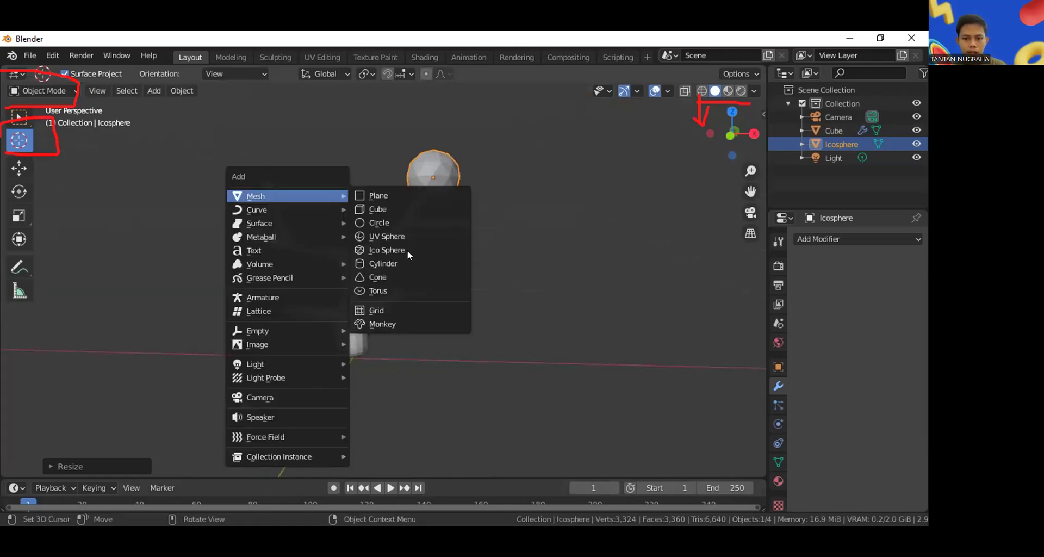
click(387, 251)
key(KP_Divide)
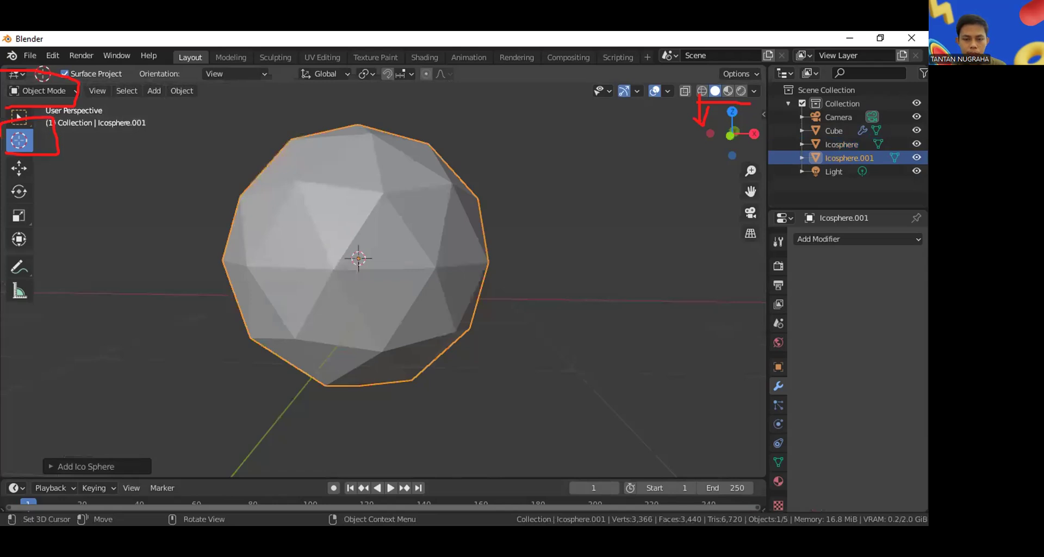
- Scale the second ico sphere down to roughly the size of the first foliage ball
key(s)
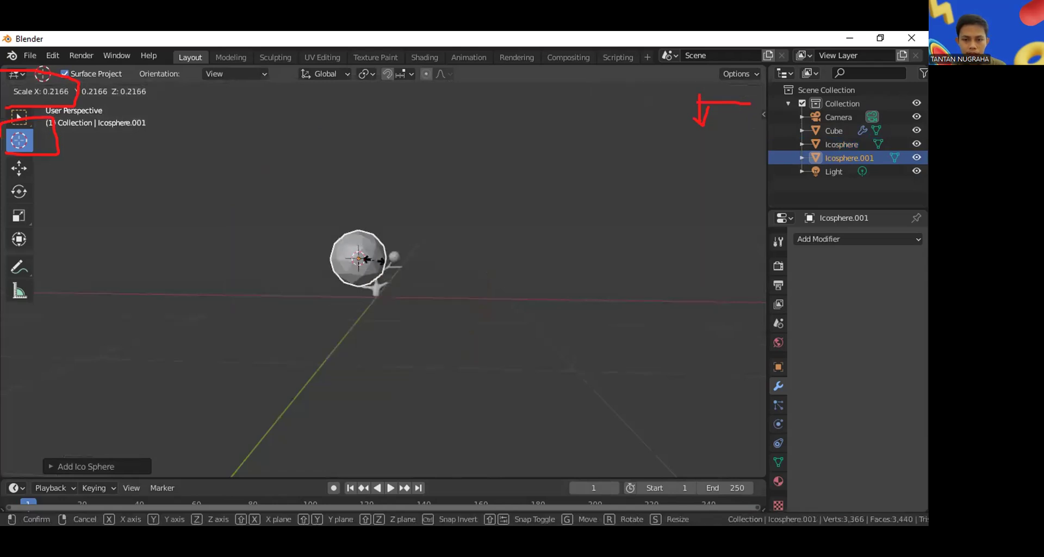
click(351, 231)
scroll(360, 227, up, 5)
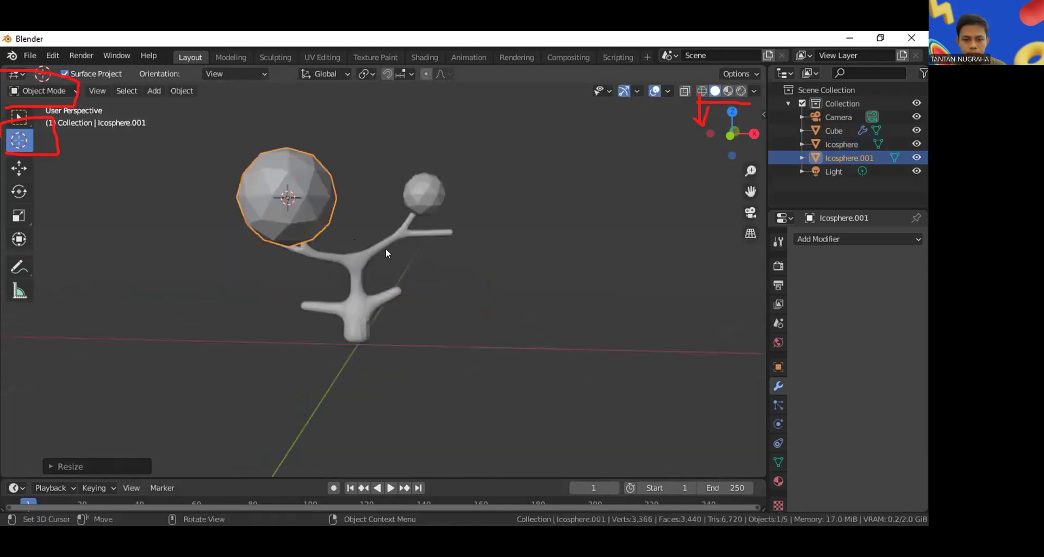
key(s)
click(373, 232)
- Examine the tree and its two foliage balls from different angles and distances
middle_drag(494, 238, 540, 236)
click(540, 236)
middle_drag(274, 298, 321, 198)
scroll(321, 197, up, 5)
middle_drag(338, 244, 341, 250)
click(341, 250)
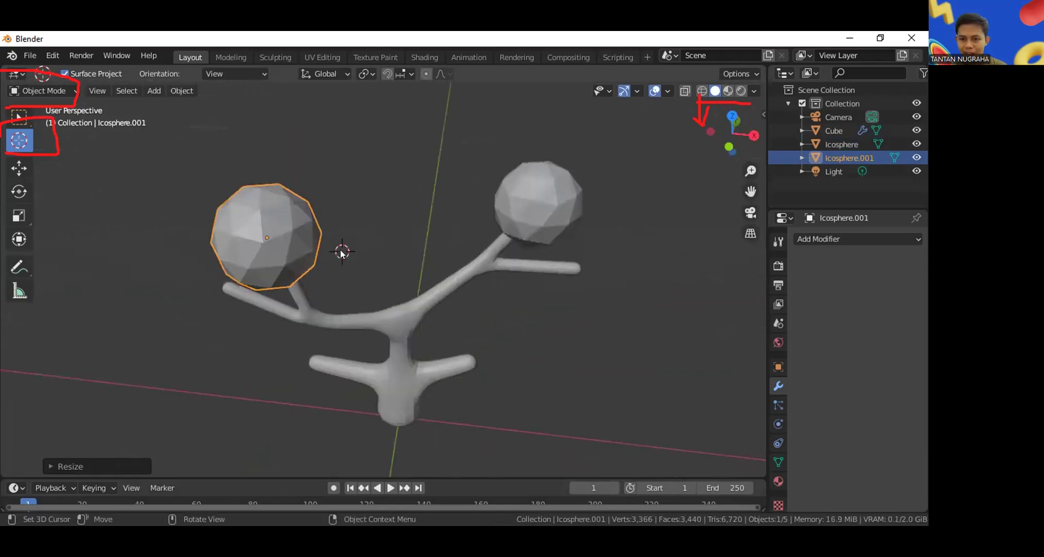
scroll(341, 249, up, 3)
scroll(341, 249, down, 6)
middle_drag(359, 205, 364, 201)
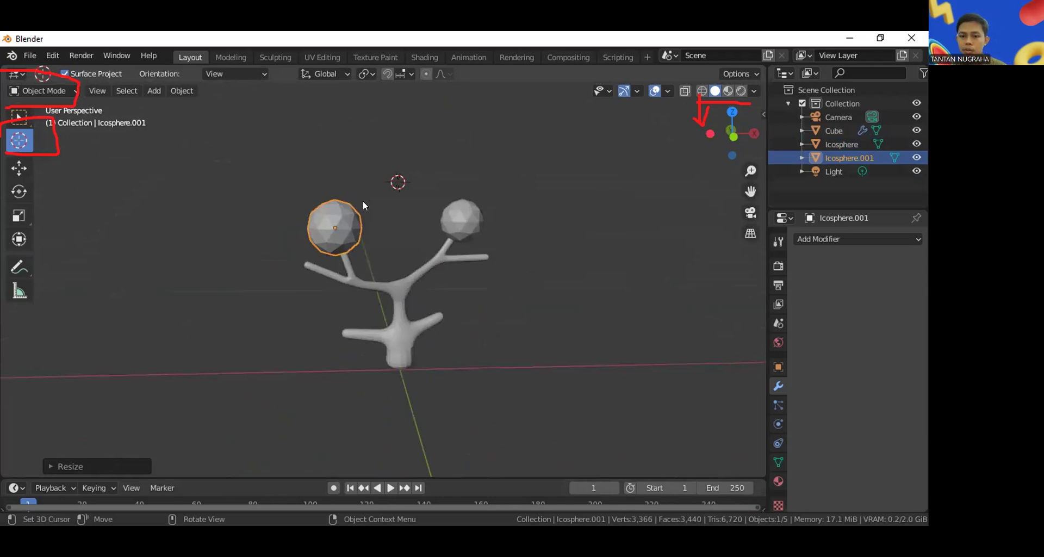
- Place the 3D cursor in the empty space beside the tree and add a cube mesh there
click(586, 299)
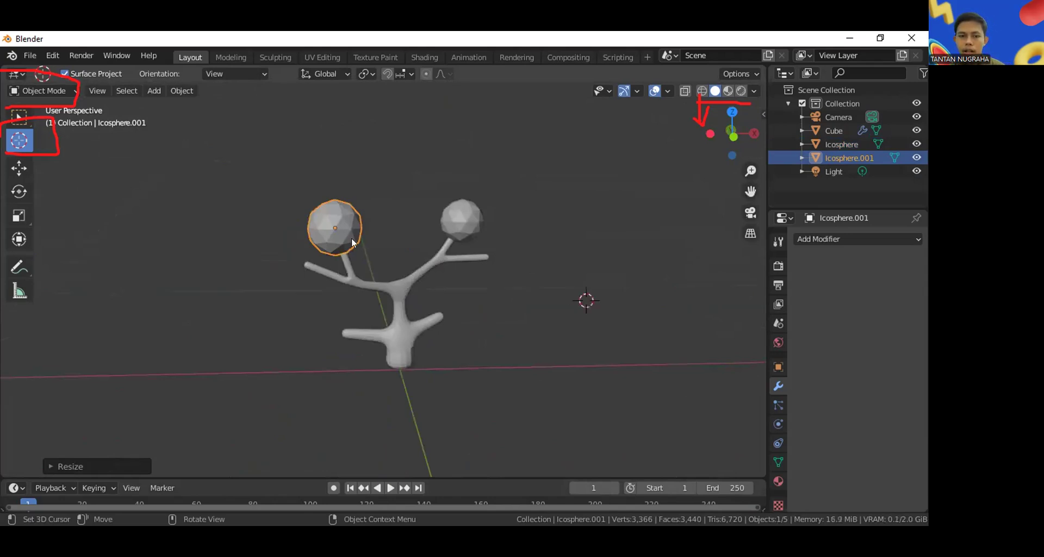
shift+middle_drag(352, 238, 244, 192)
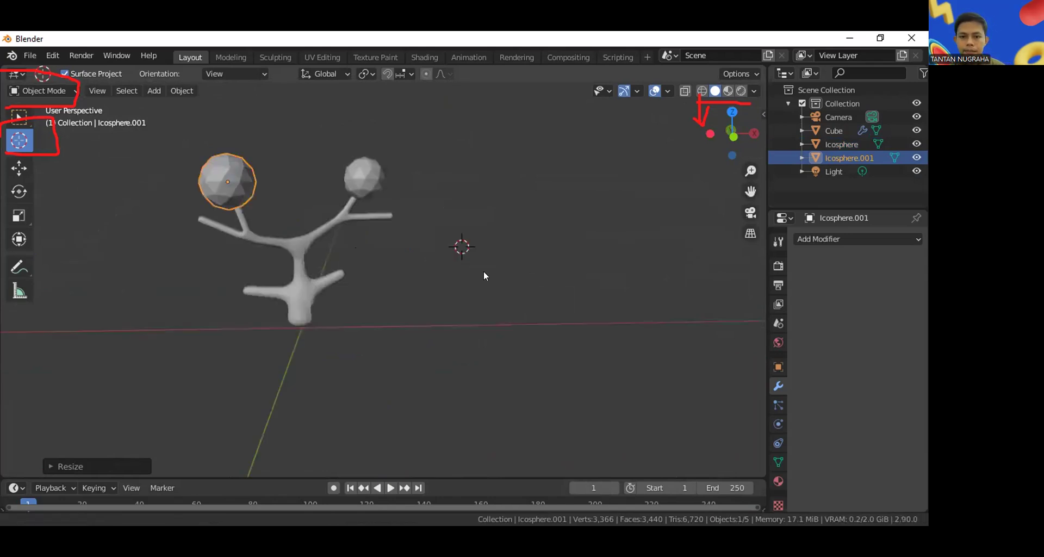
click(8, 122)
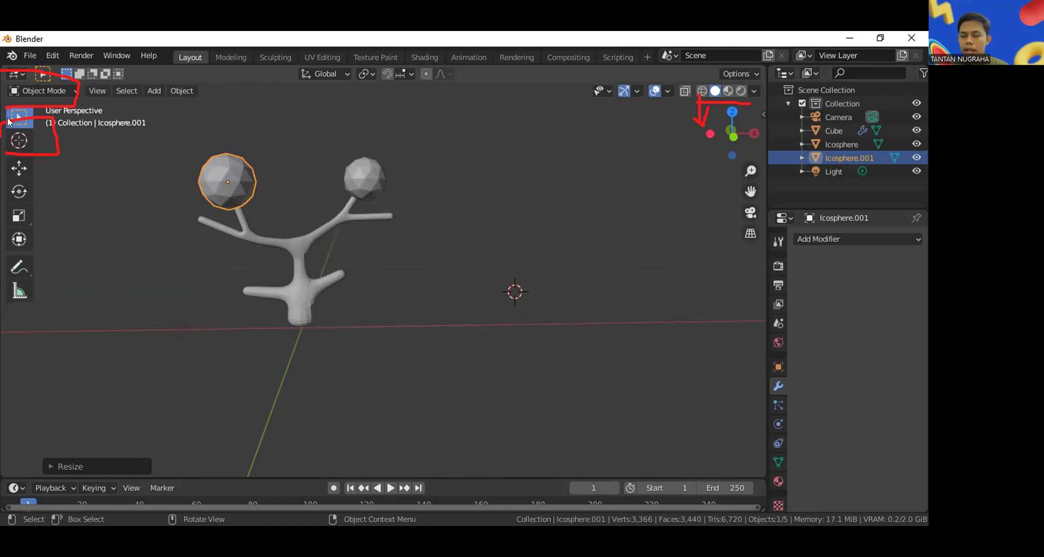
key(shift+a)
mouse_move(61, 128)
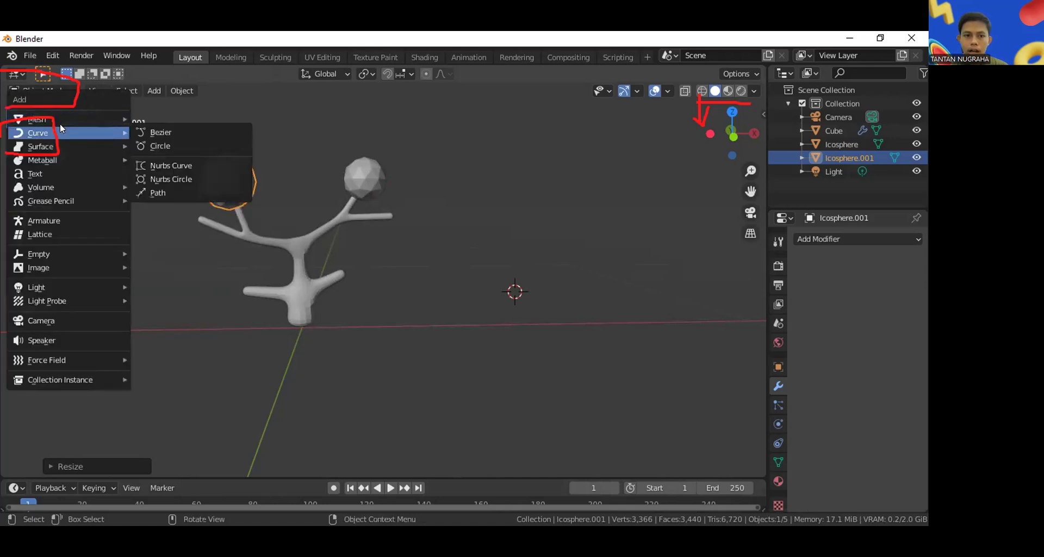
key(shift+a)
mouse_move(546, 202)
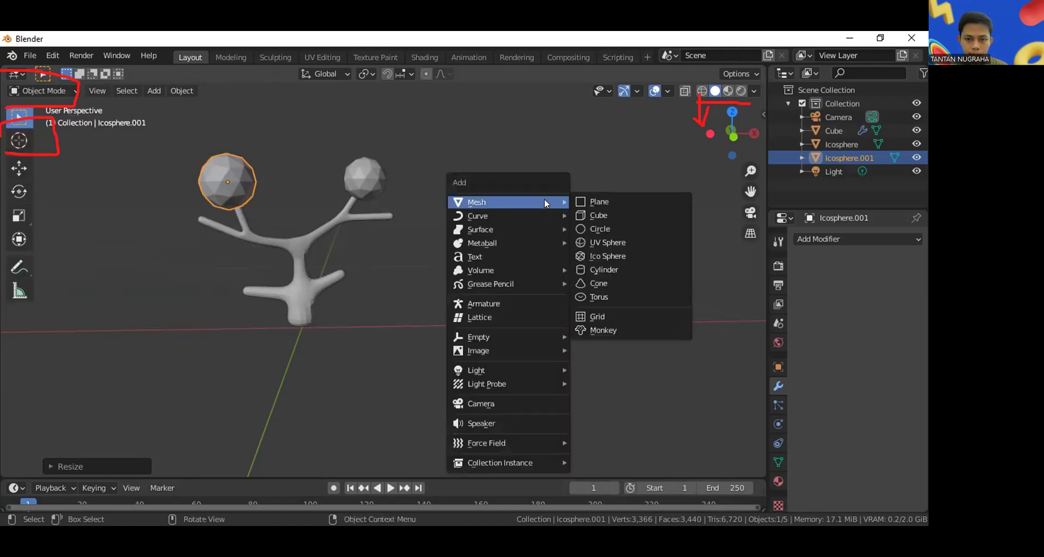
click(630, 213)
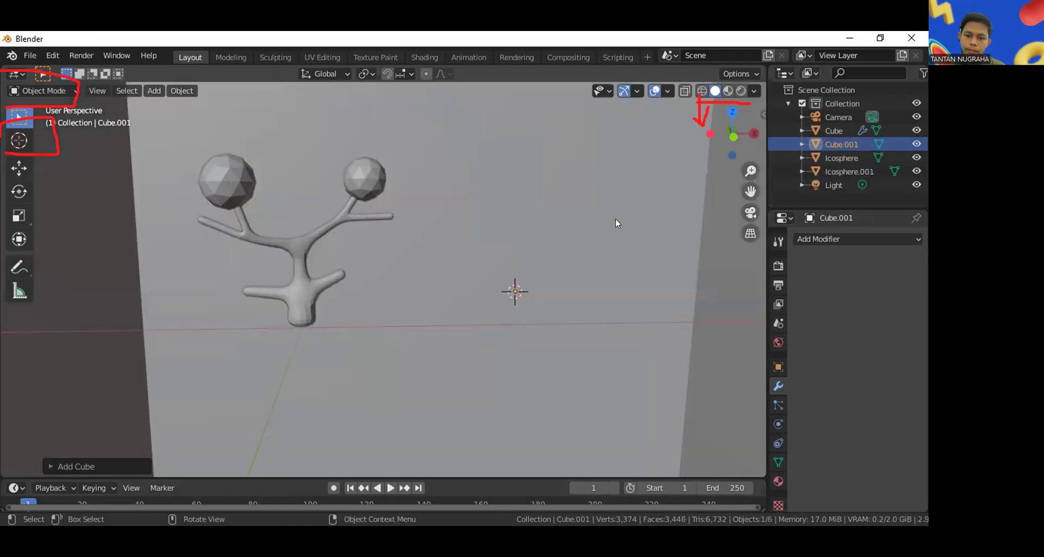
- Scale the new cube down until it is clearly smaller than the neighbouring tree
scroll(593, 222, down, 5)
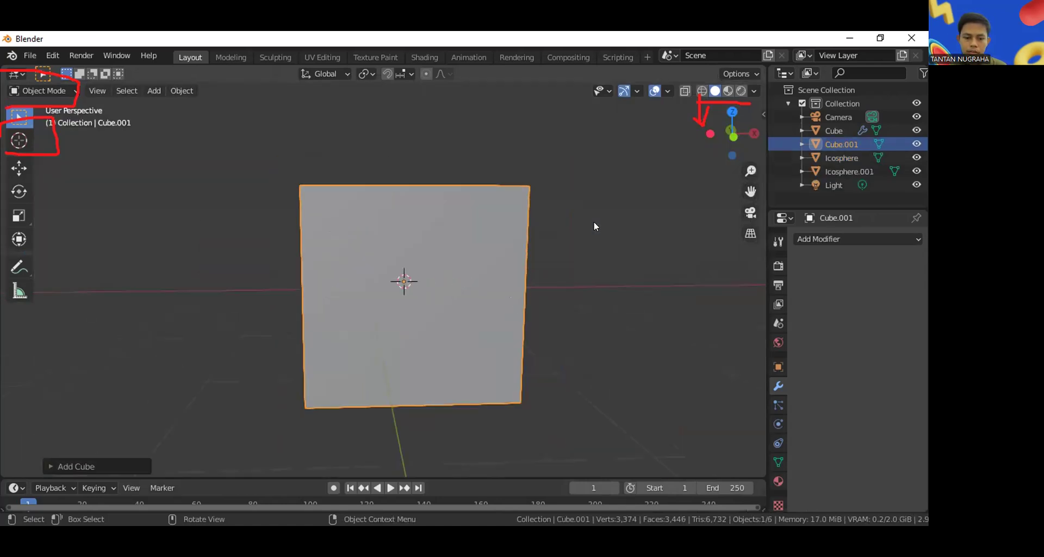
key(s)
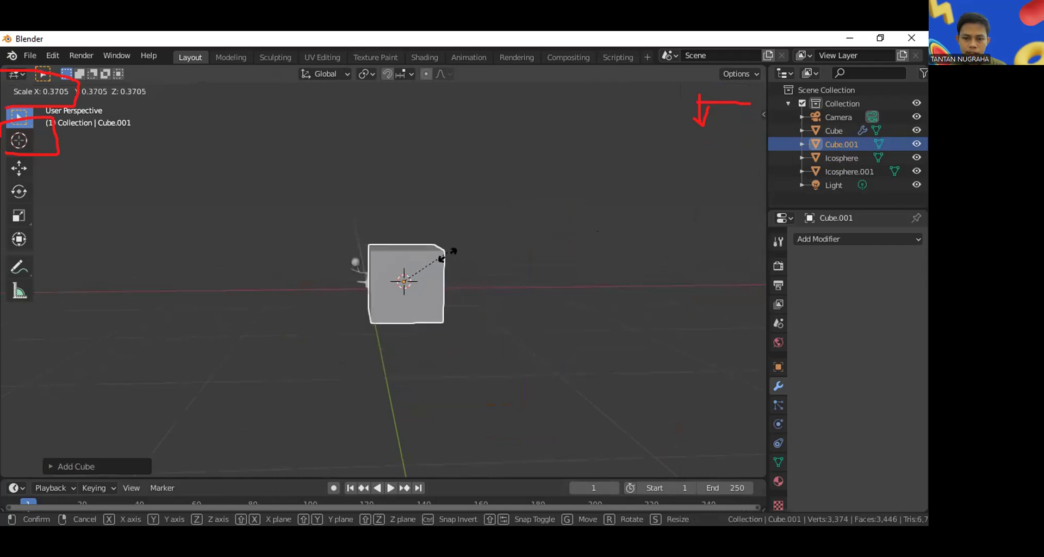
click(448, 254)
scroll(407, 250, up, 8)
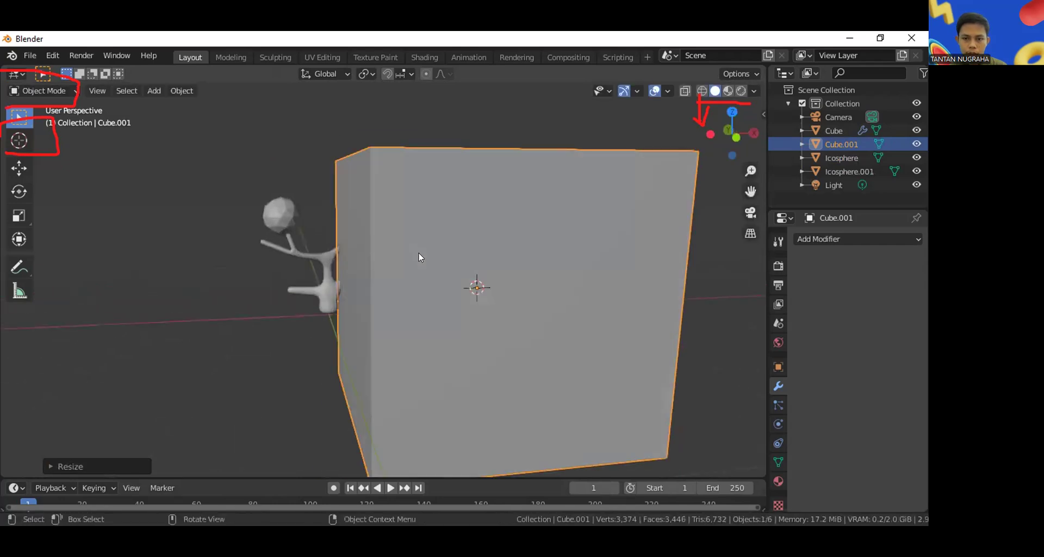
key(s)
click(490, 266)
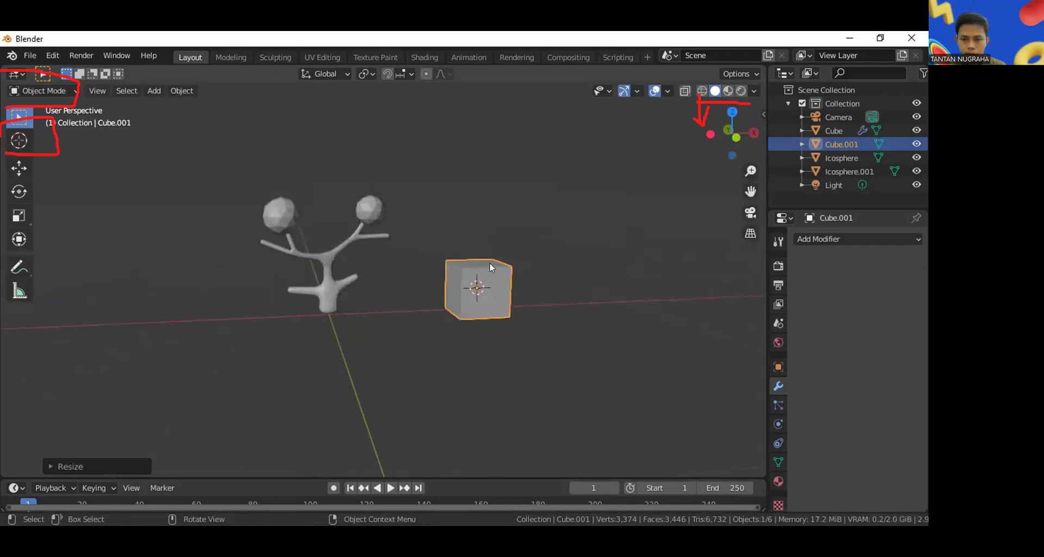
- Enlarge the small cube slightly so it stands a little shorter than the tree
scroll(489, 264, up, 3)
shift+middle_drag(533, 248, 489, 216)
scroll(487, 211, up, 4)
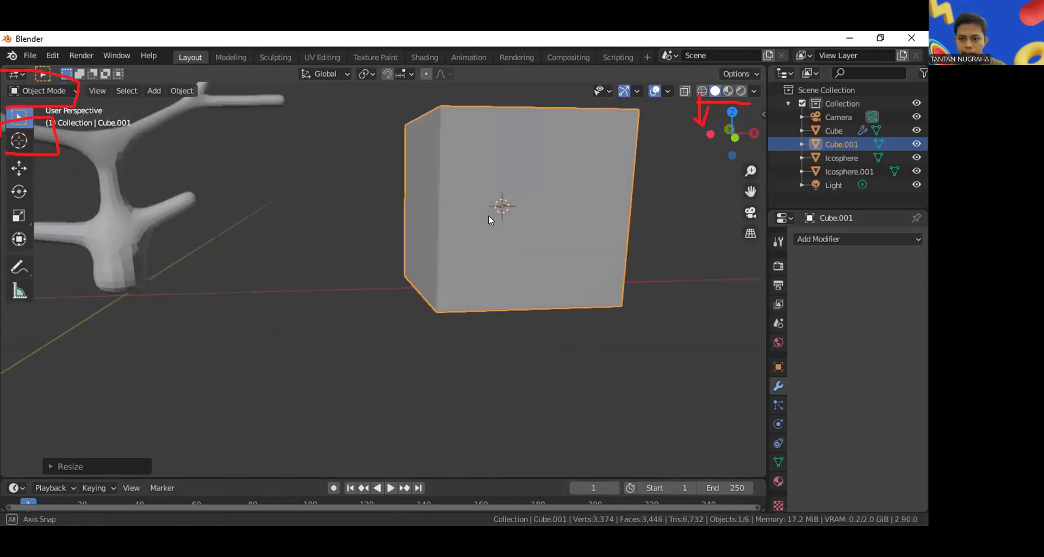
scroll(489, 214, down, 2)
key(s)
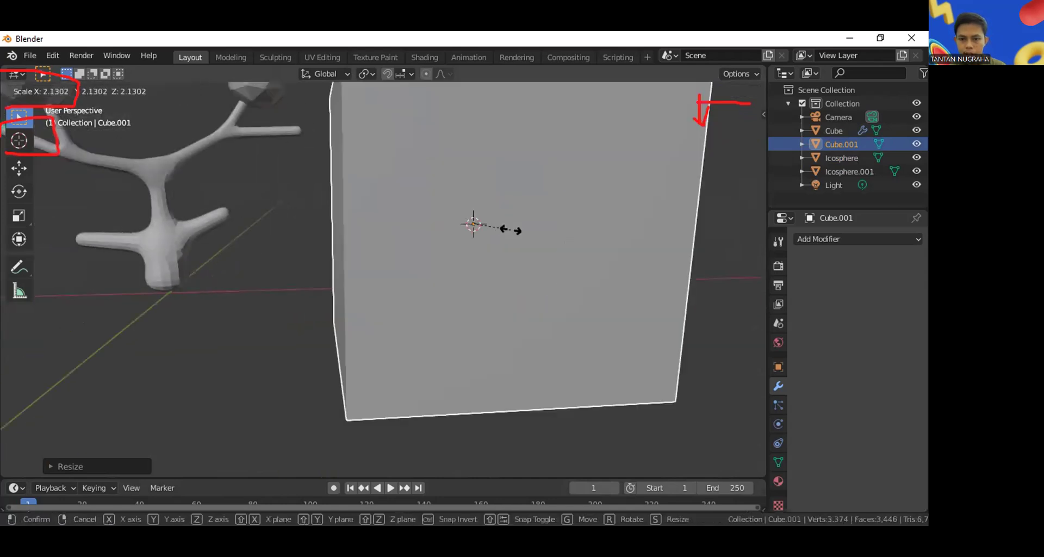
click(496, 210)
scroll(495, 209, down, 4)
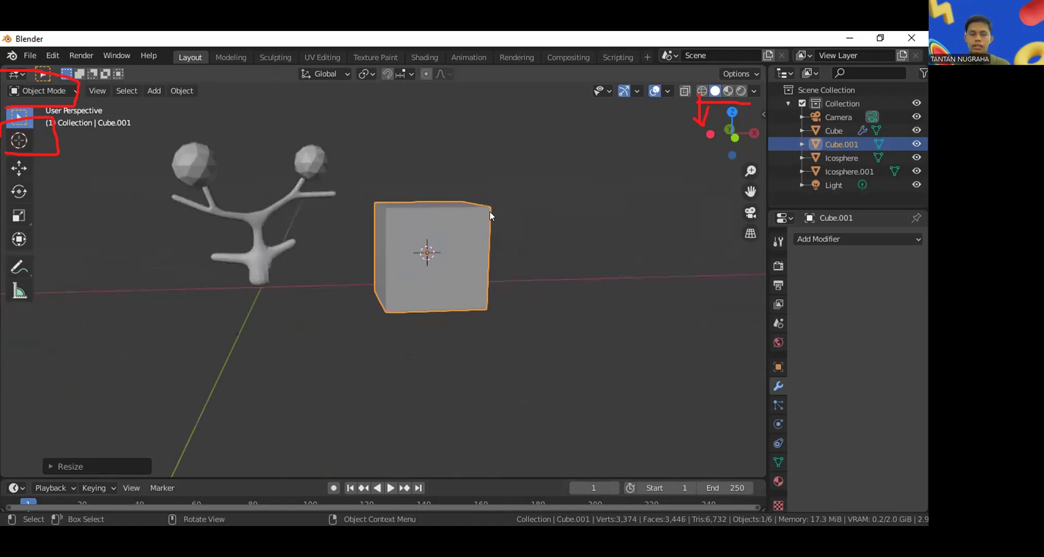
- Add a Subdivision Surface modifier to the cube and set its viewport levels to 4
click(818, 240)
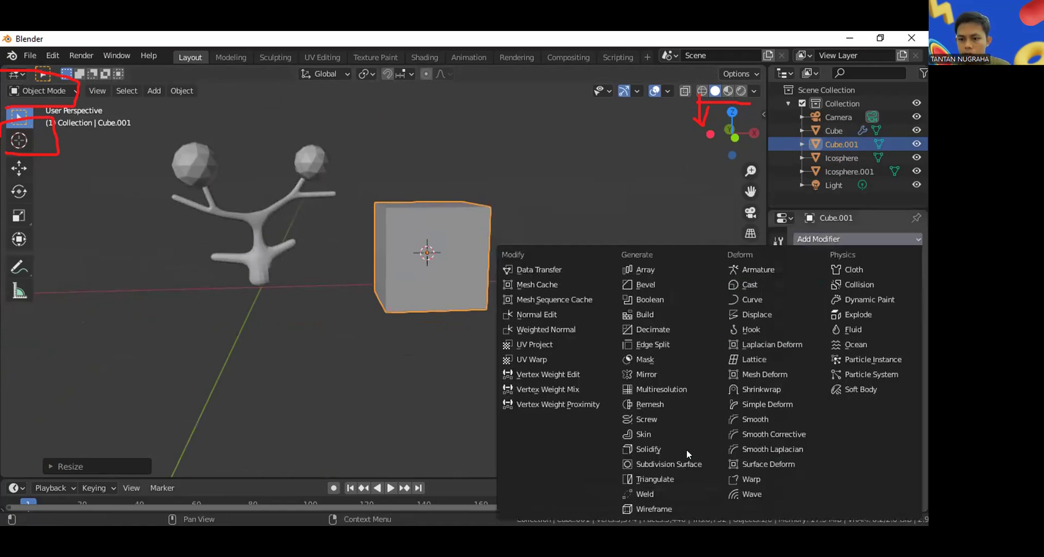
click(697, 463)
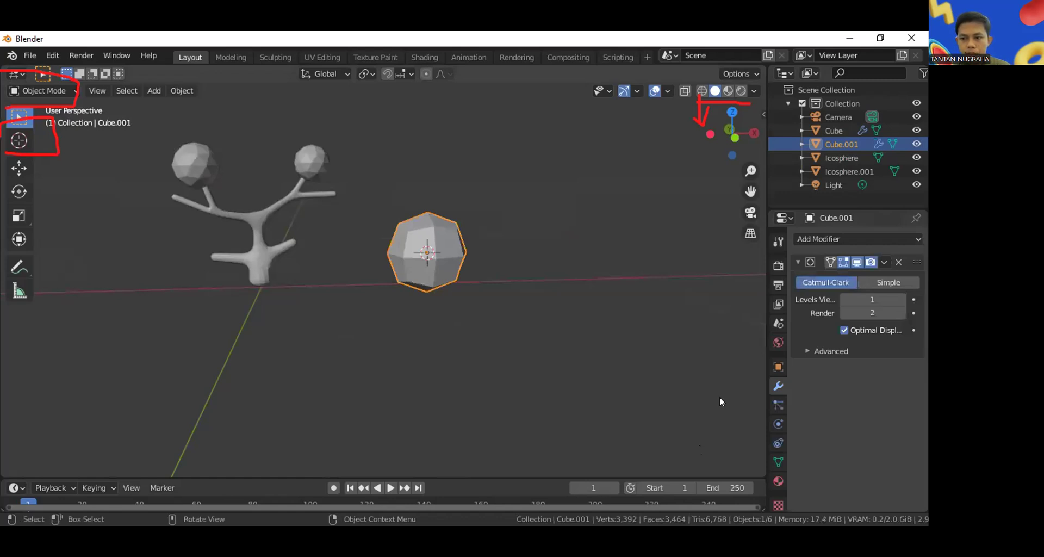
click(870, 297)
key(BackSpace)
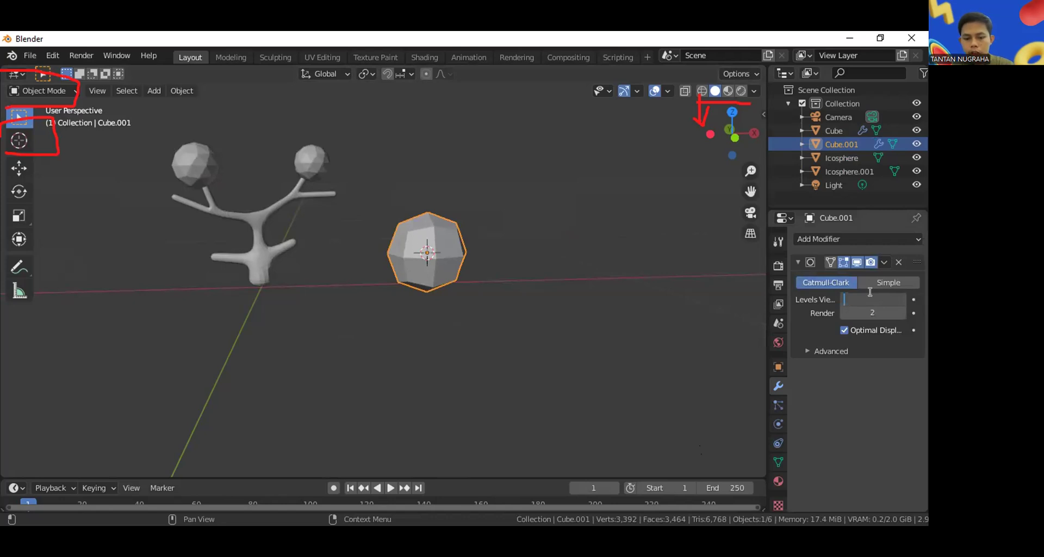
text(4)
key(Return)
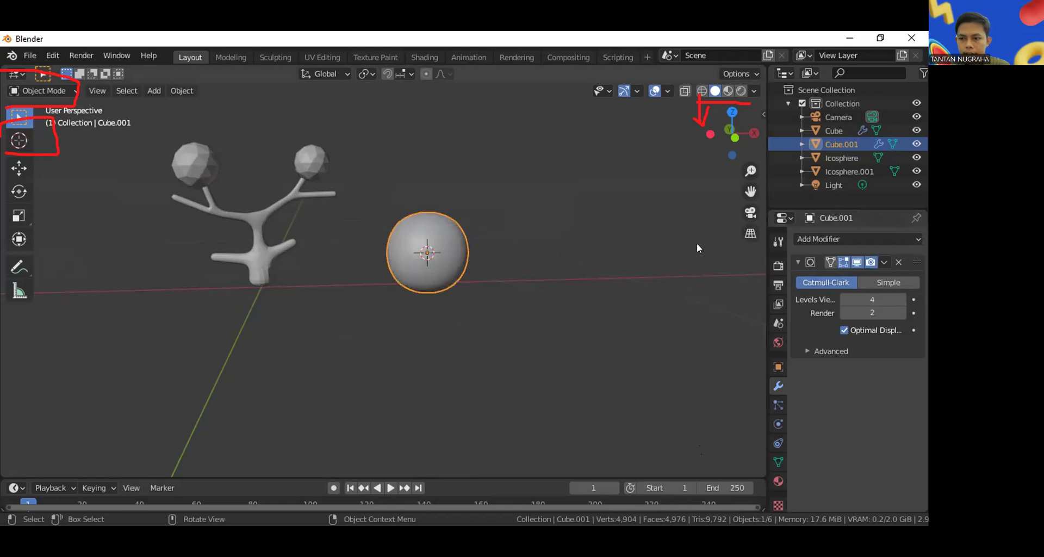
- Shade the rounded cube smooth and apply its Subdivision Surface modifier
right_click(425, 225)
click(424, 224)
drag(845, 276, 819, 246)
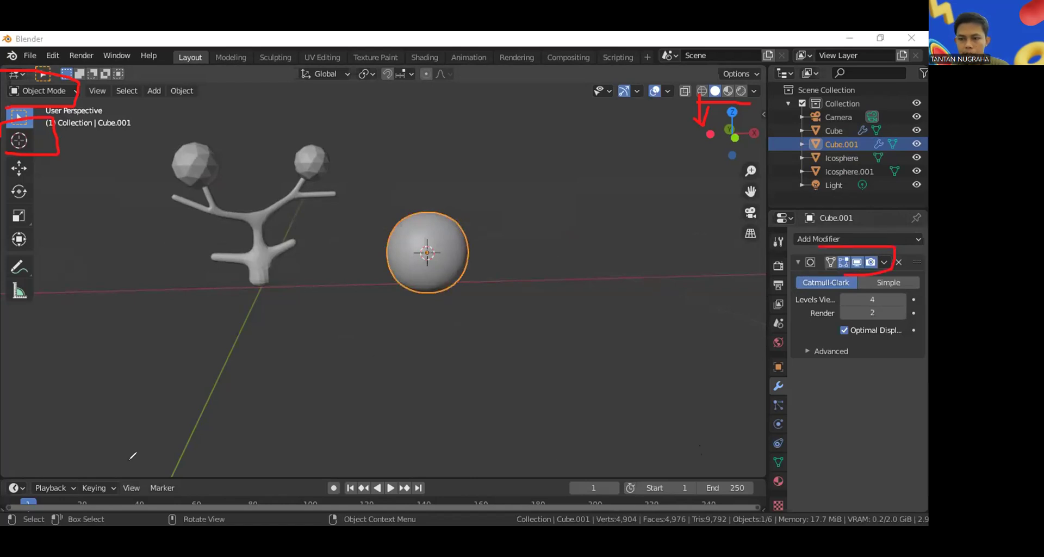
click(884, 262)
click(854, 270)
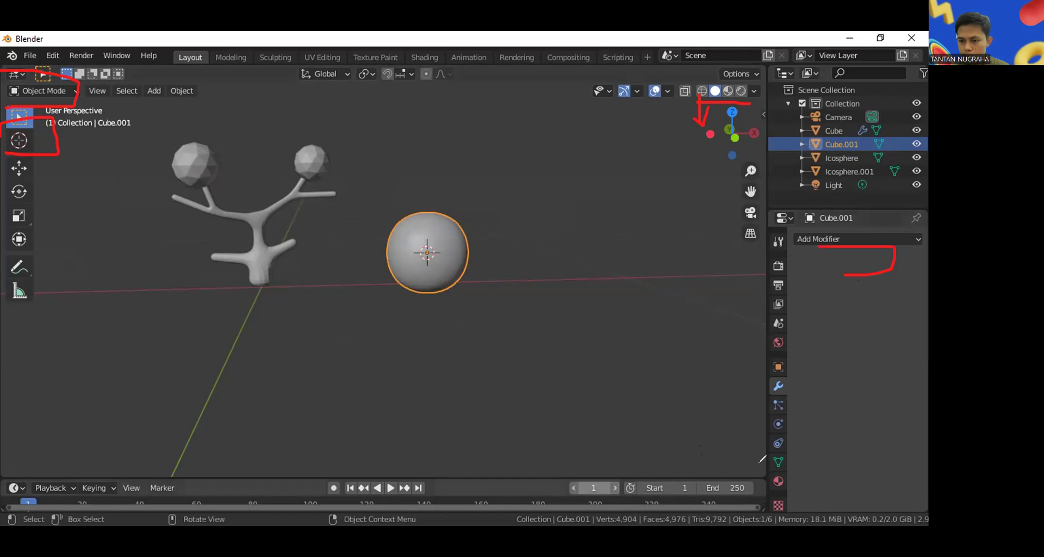
- Enable Auto Smooth in the Normals settings of the rounded cube's mesh data
drag(708, 450, 762, 470)
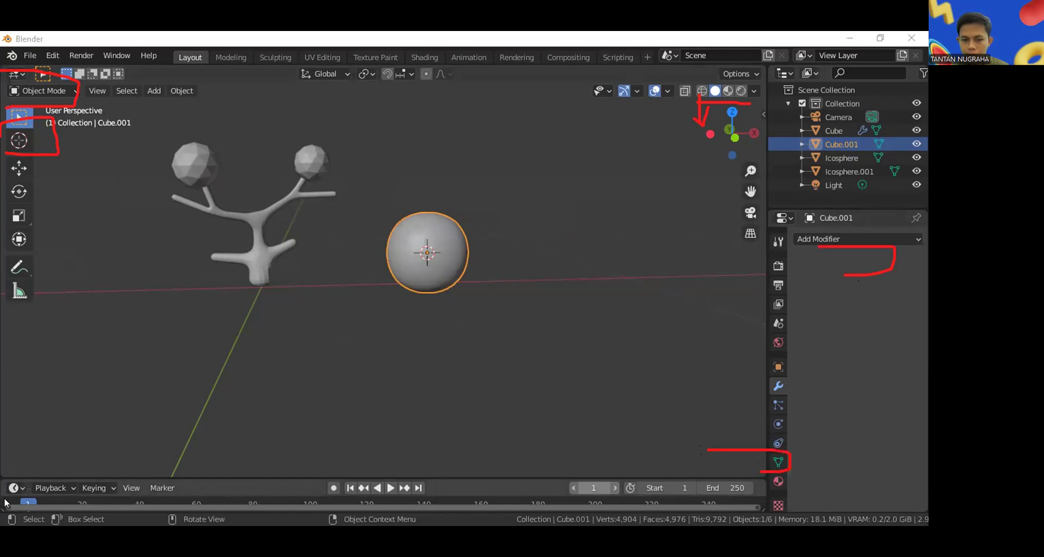
click(778, 461)
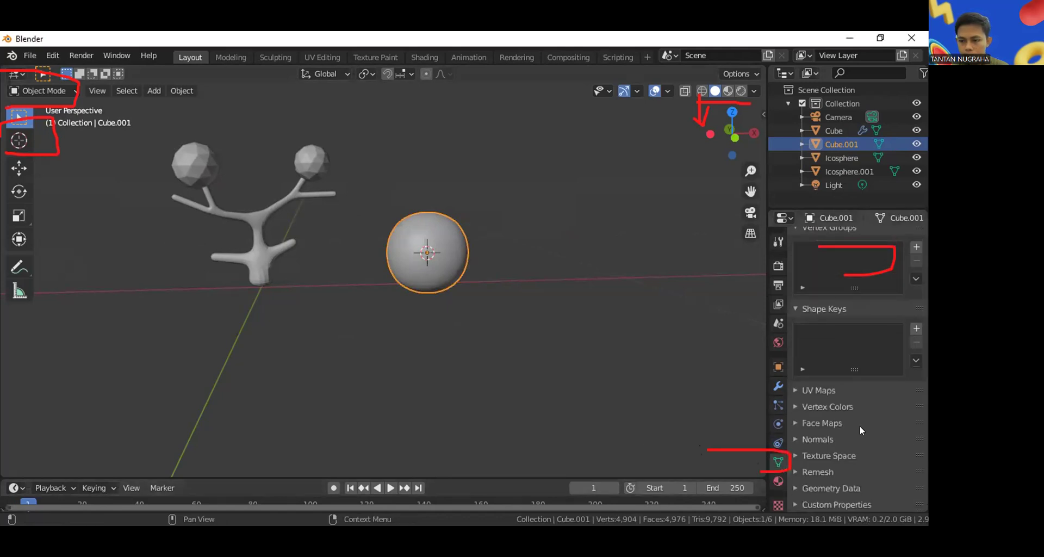
click(819, 439)
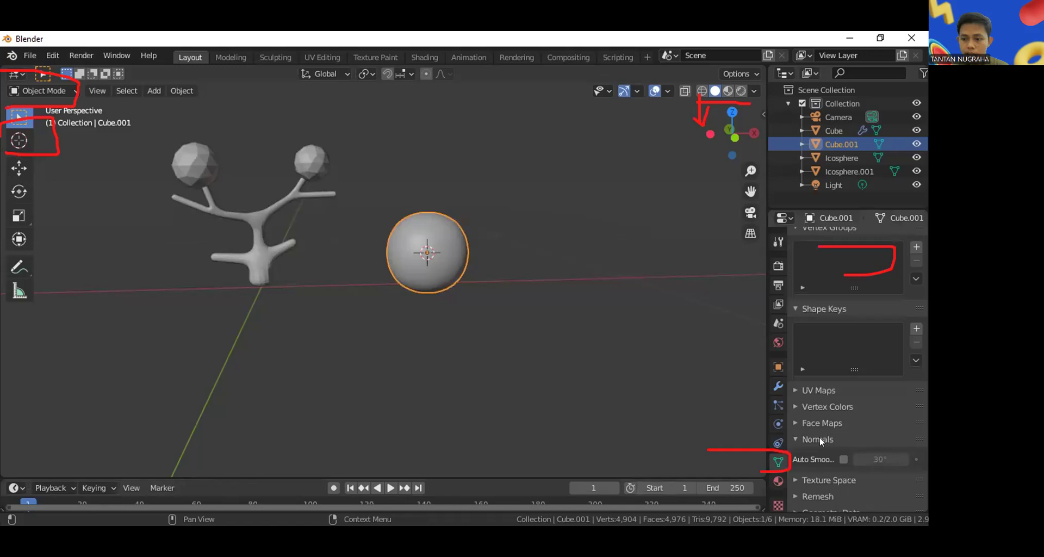
click(843, 459)
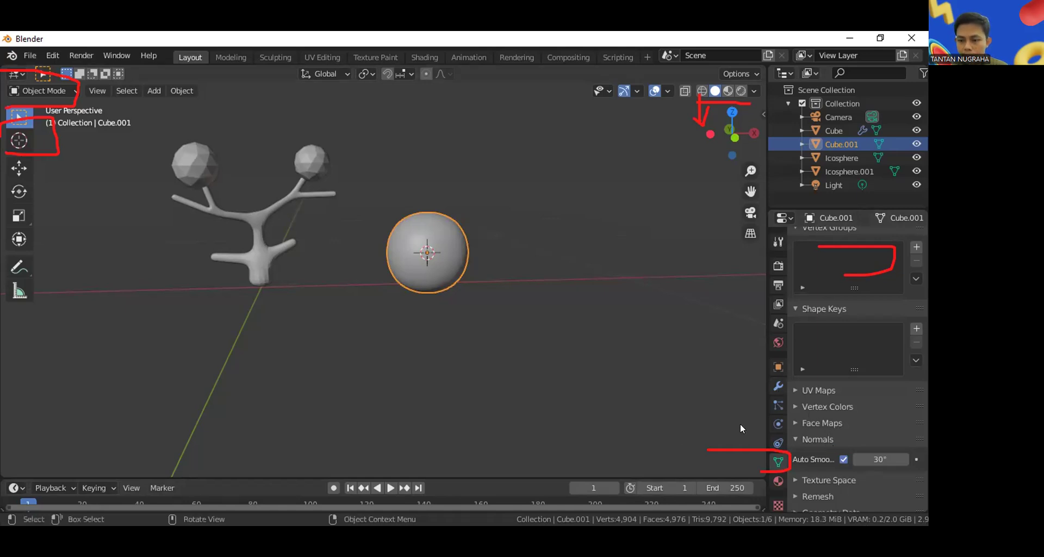
- Add a Displace modifier with a new texture to the rounded cube
drag(739, 373, 756, 399)
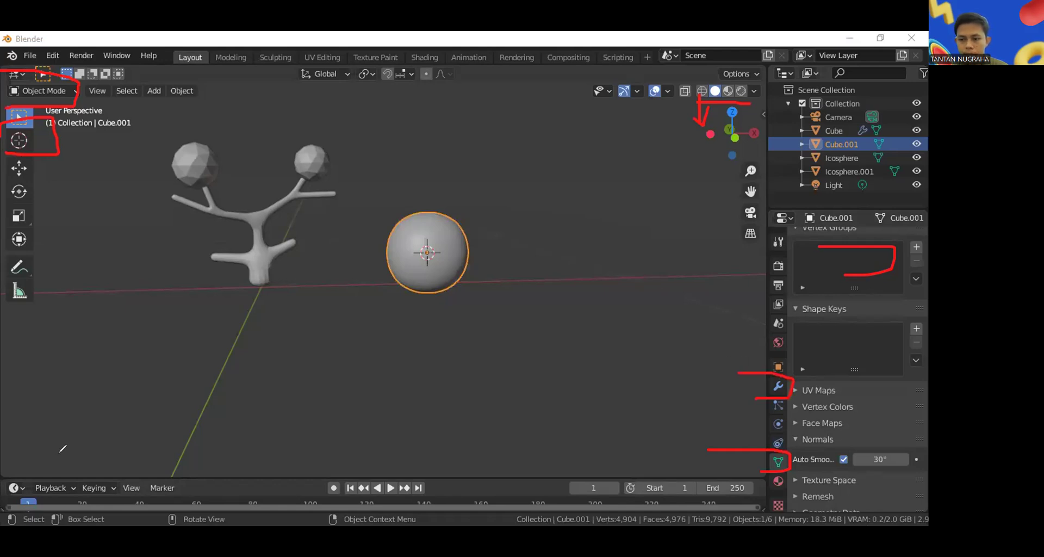
click(778, 387)
click(837, 237)
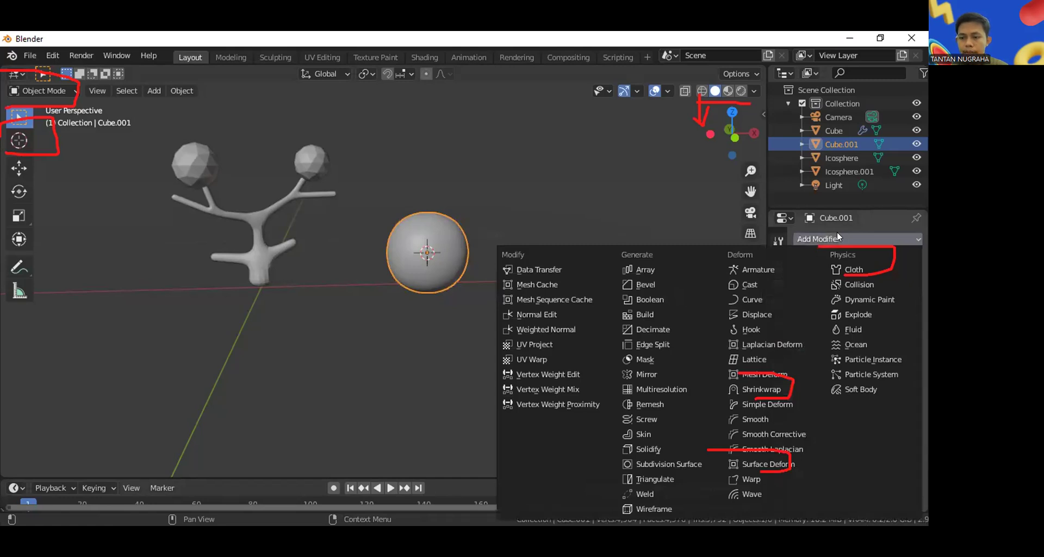
click(745, 318)
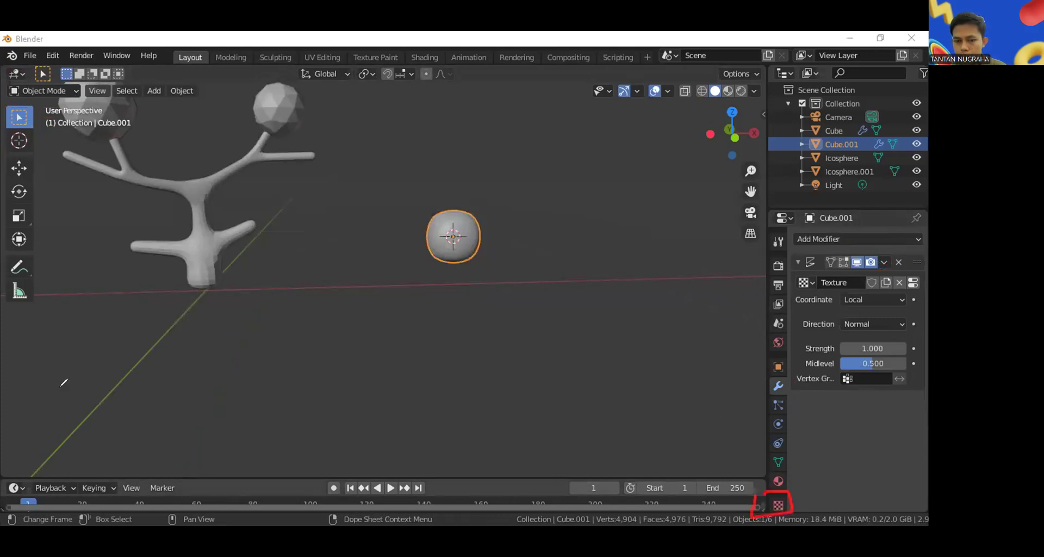
- Change the type of the Displace modifier's texture to Voronoi
click(779, 505)
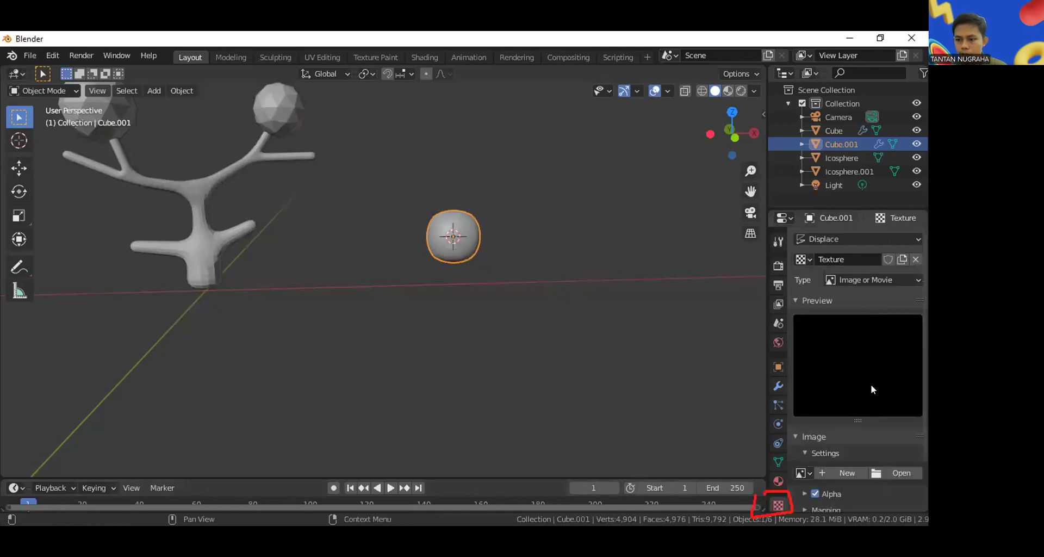
click(852, 281)
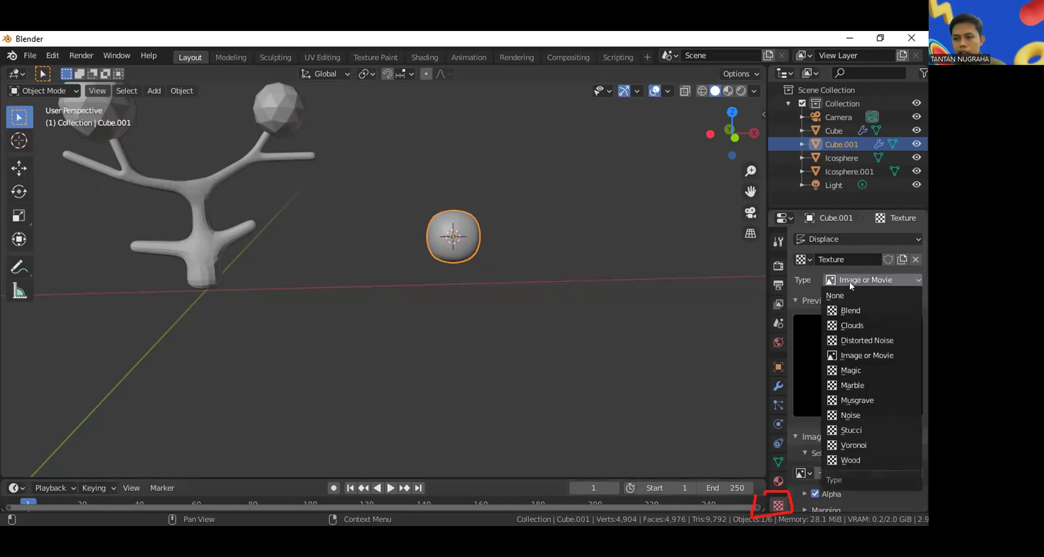
click(864, 444)
scroll(853, 411, down, 5)
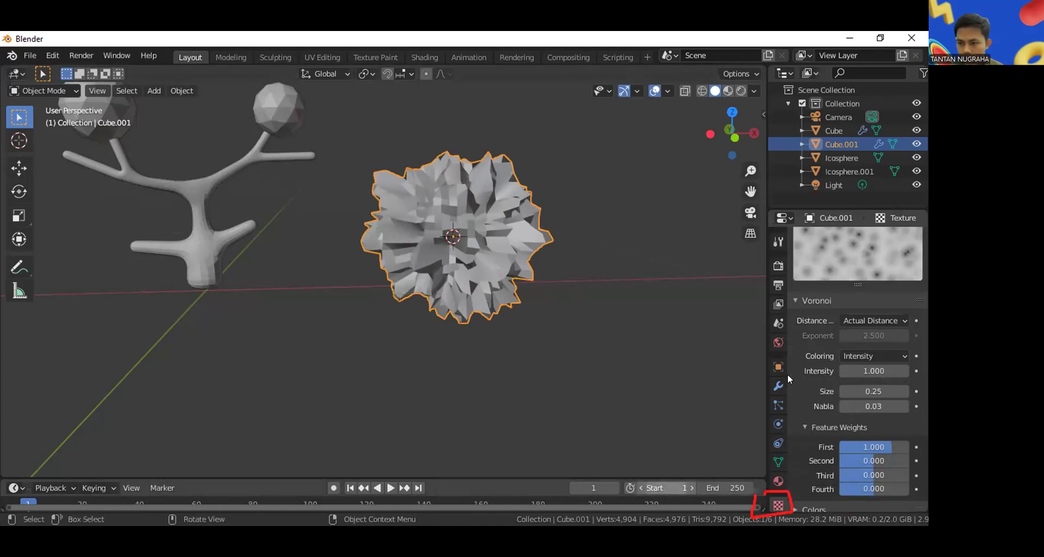
- Reduce the Voronoi texture's noise intensity to 0.110 for a subtle leafy displacement
drag(789, 372, 823, 362)
drag(789, 397, 820, 385)
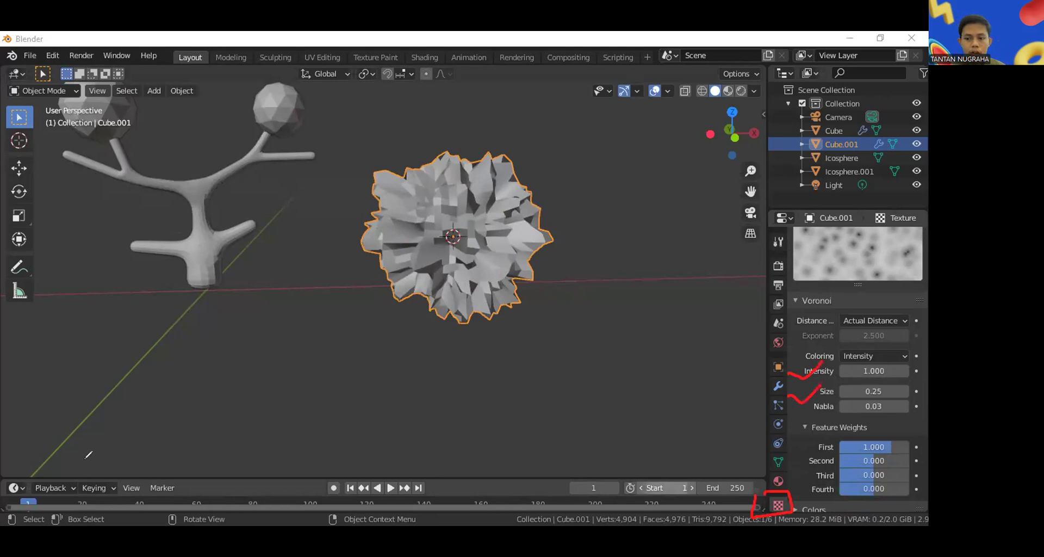
click(871, 373)
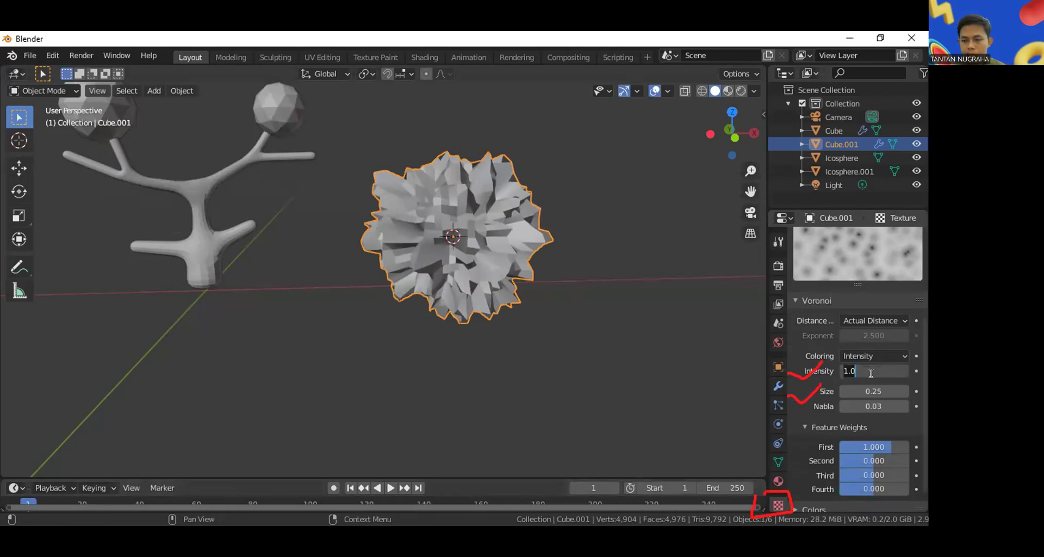
click(637, 356)
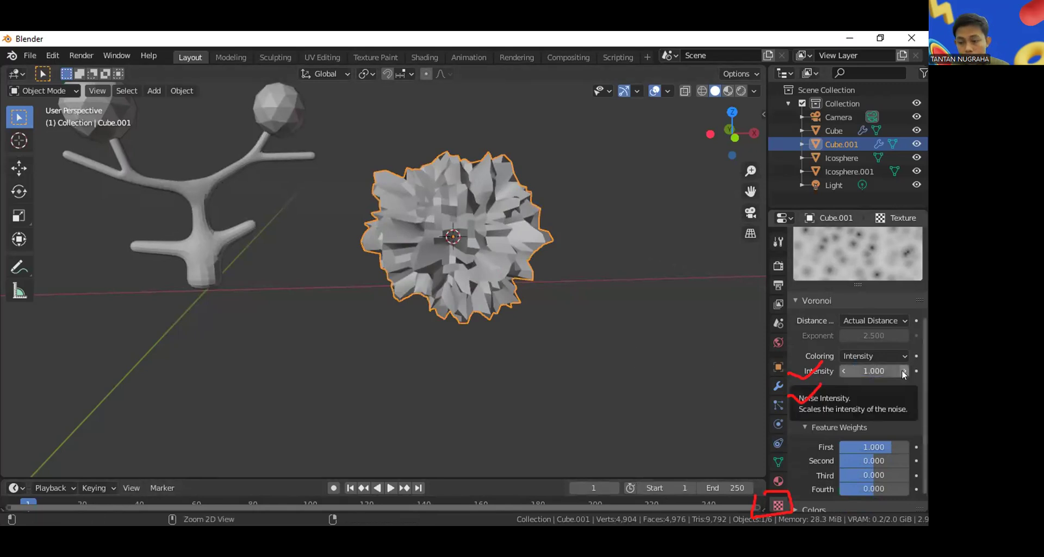
ctrl+scroll(904, 375, up, 4)
ctrl+scroll(903, 374, down, 12)
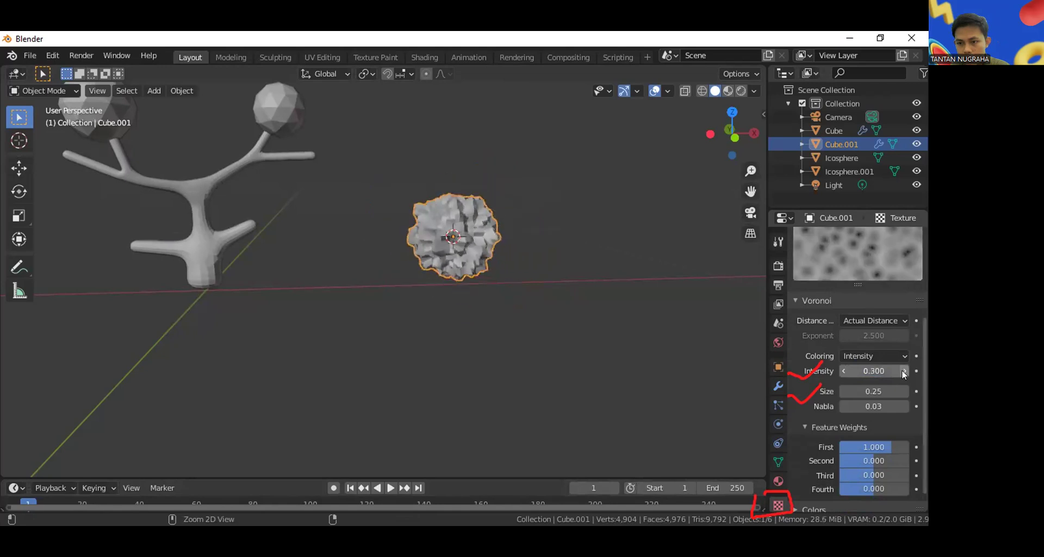
ctrl+scroll(904, 375, down, 3)
ctrl+scroll(904, 374, down, 3)
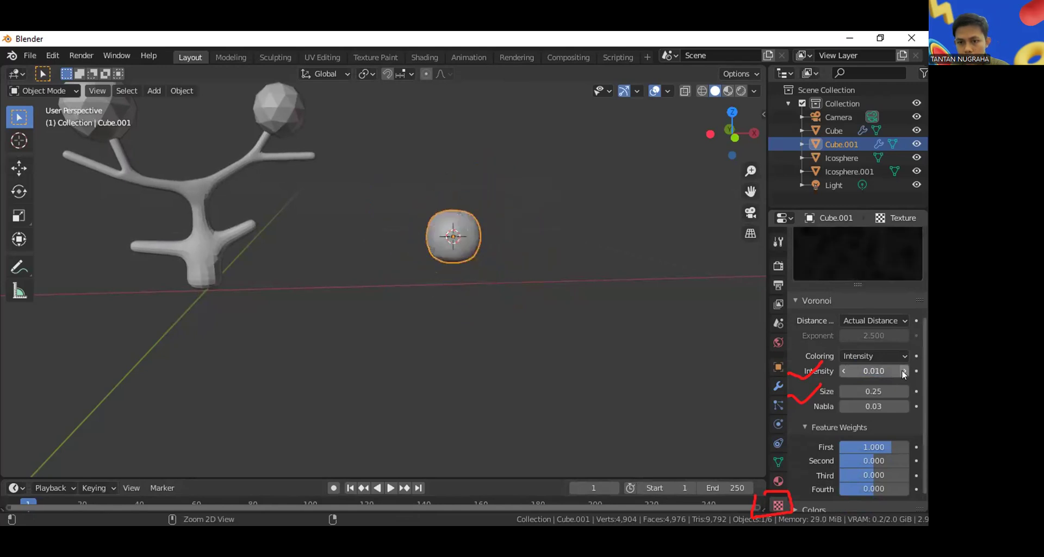
ctrl+scroll(903, 375, up, 1)
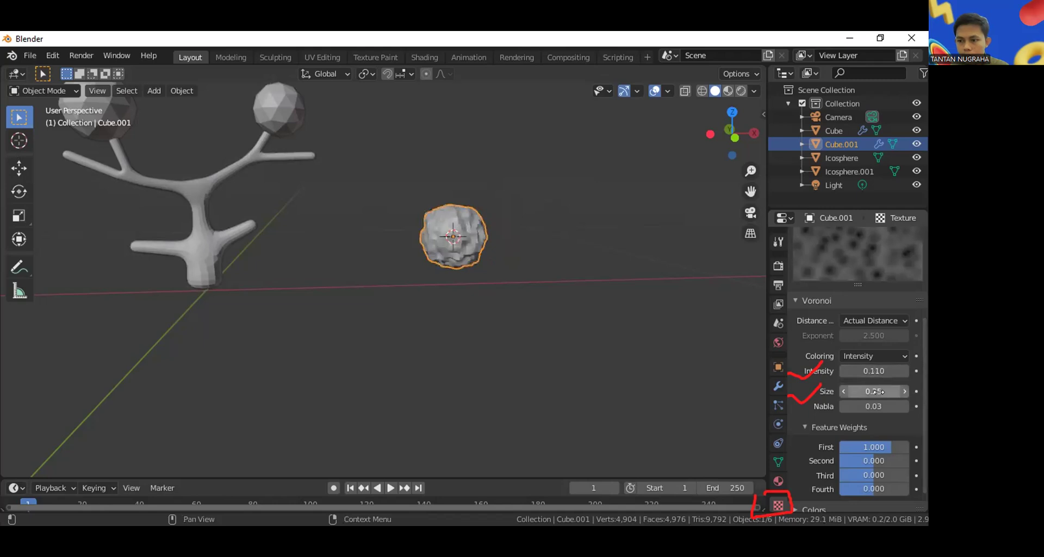
- Try a size of 0.29 and other values for the Voronoi texture, returning the size to 0.25
scroll(402, 239, up, 5)
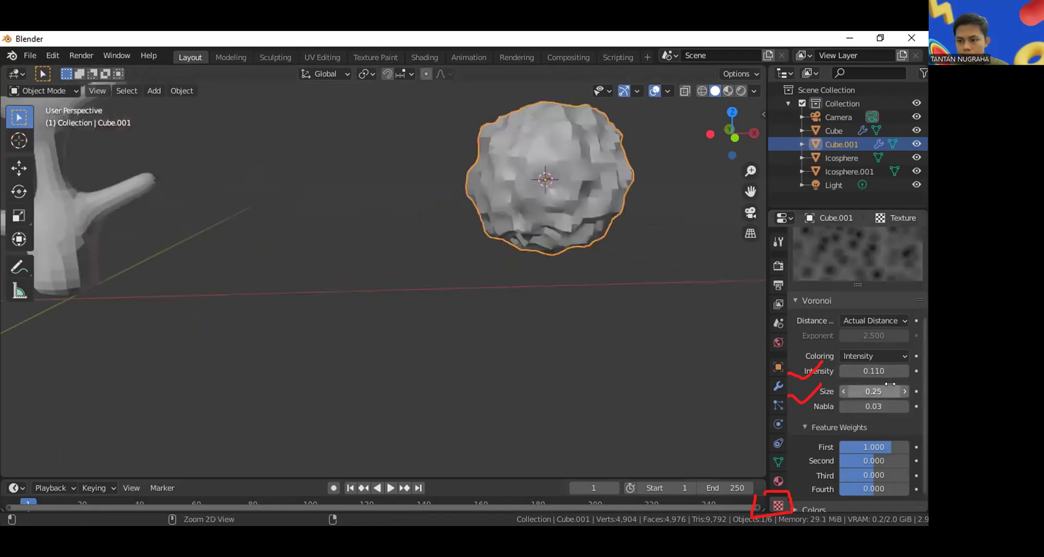
ctrl+scroll(892, 384, up, 2)
ctrl+scroll(891, 384, up, 2)
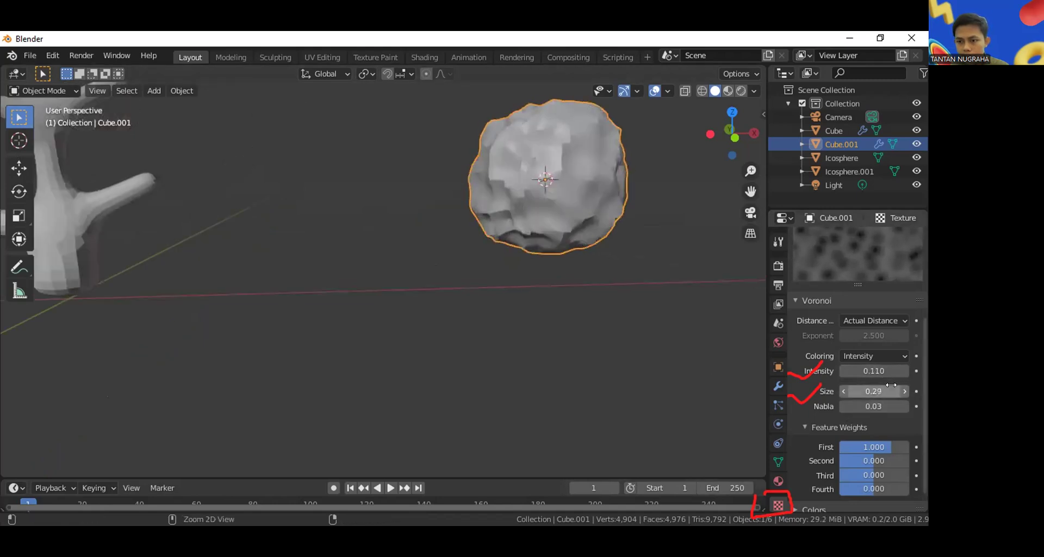
ctrl+scroll(891, 384, down, 2)
ctrl+scroll(892, 385, down, 2)
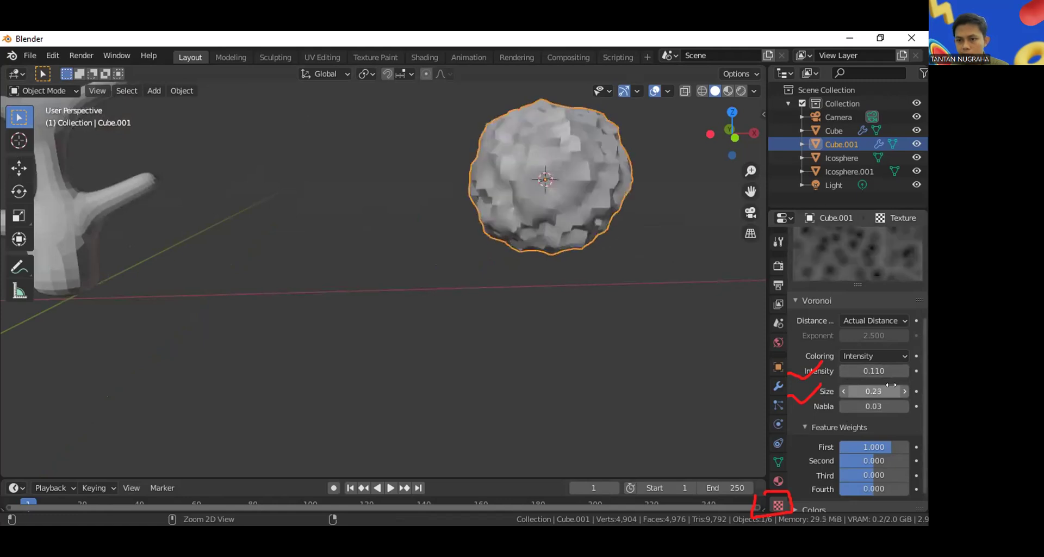
scroll(554, 264, down, 3)
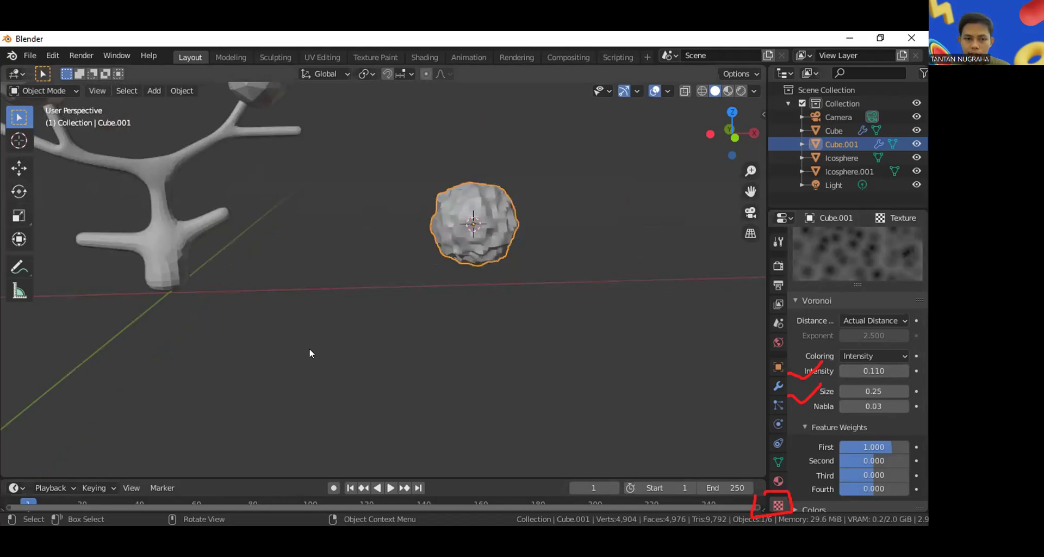
- Scale the leaf ball taller along the Z axis and place a duplicate of it directly beside it
drag(1, 193, 4, 230)
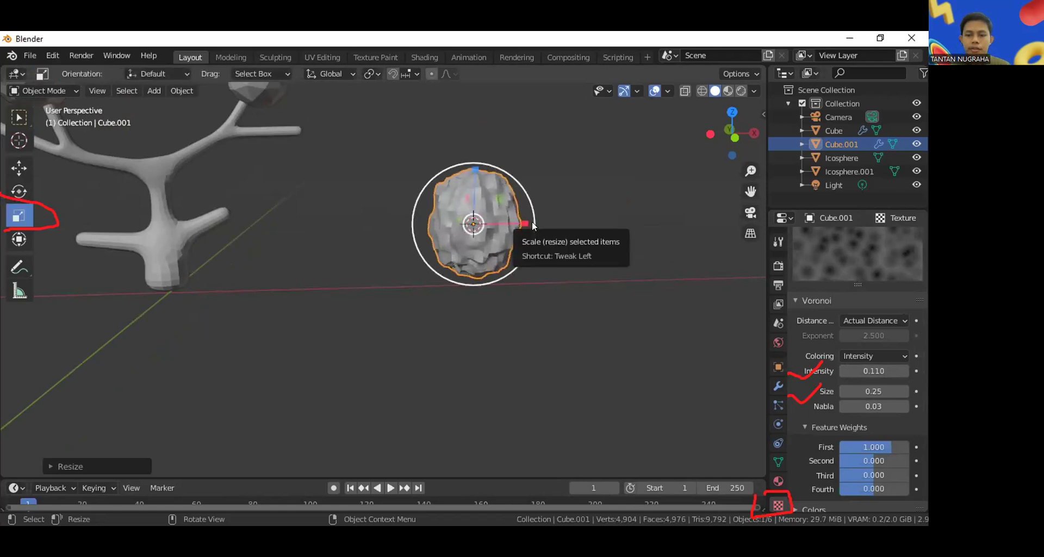
key(shift+d)
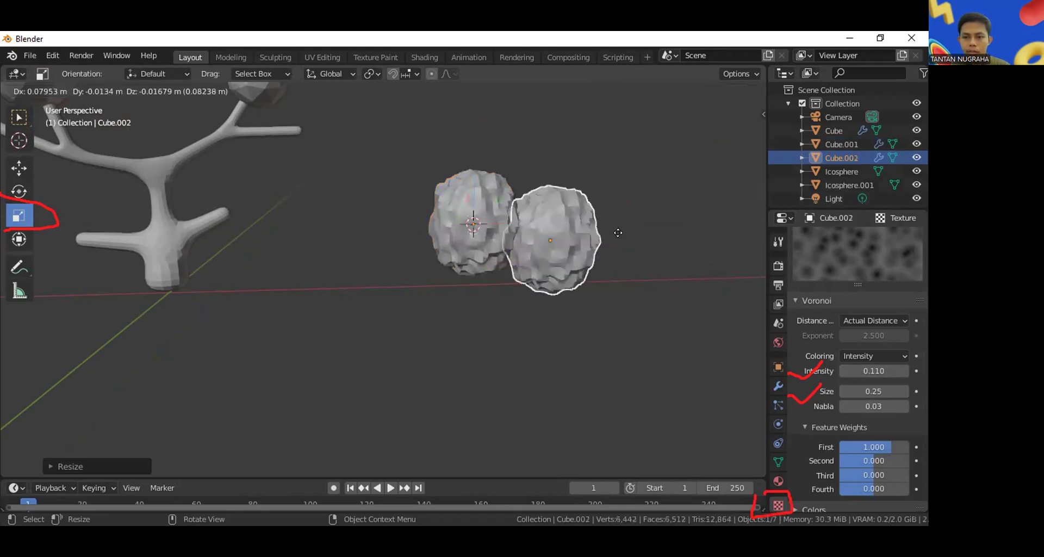
click(611, 222)
middle_drag(612, 263, 621, 286)
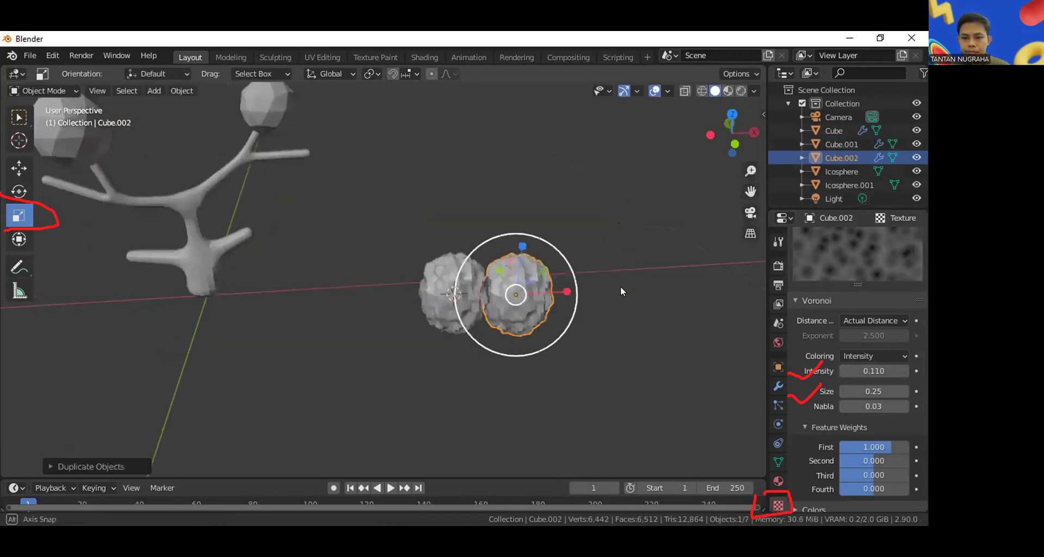
middle_drag(589, 195, 624, 223)
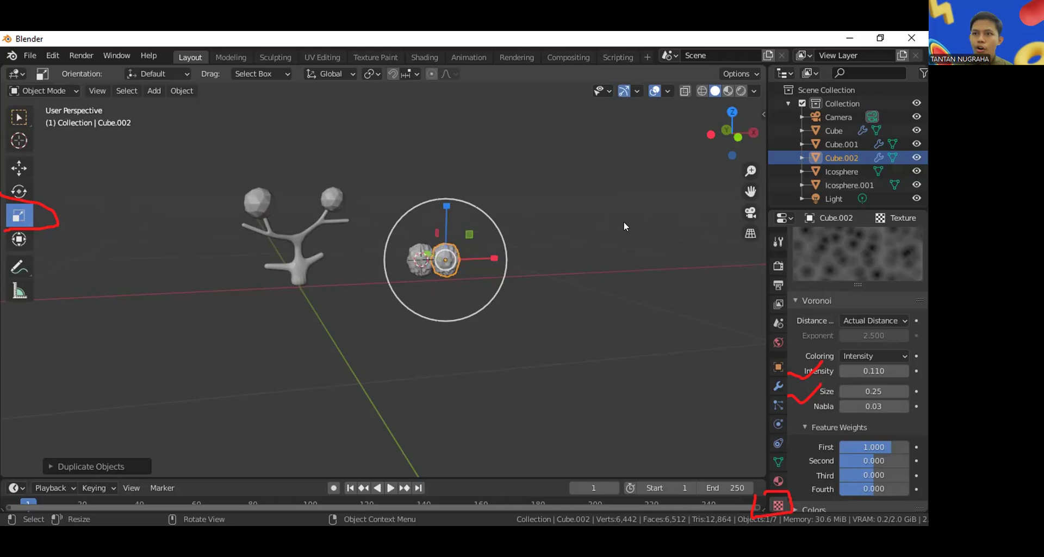
click(395, 302)
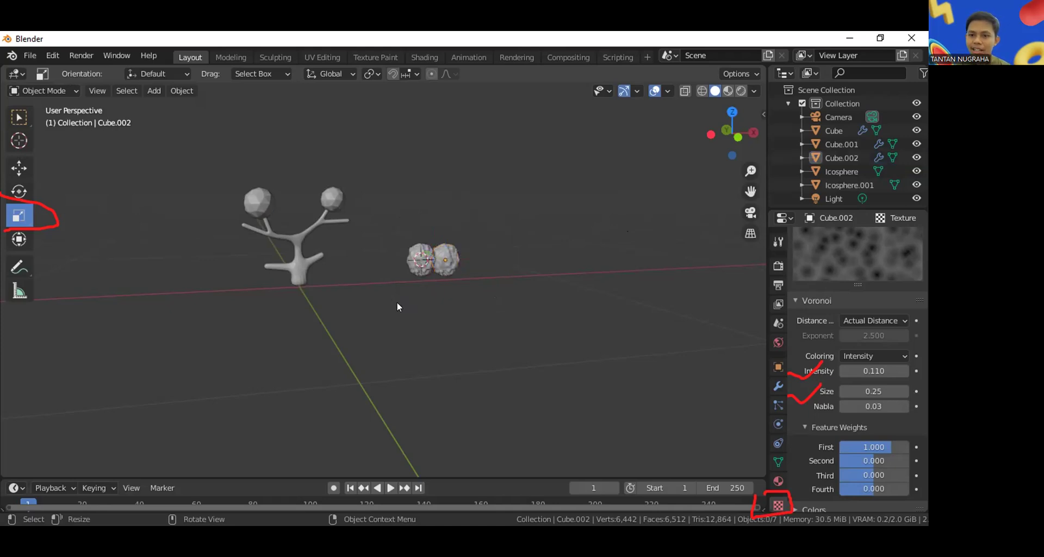
- Add a cube mesh at the 3D cursor and scale it down uniformly
middle_drag(394, 301, 436, 326)
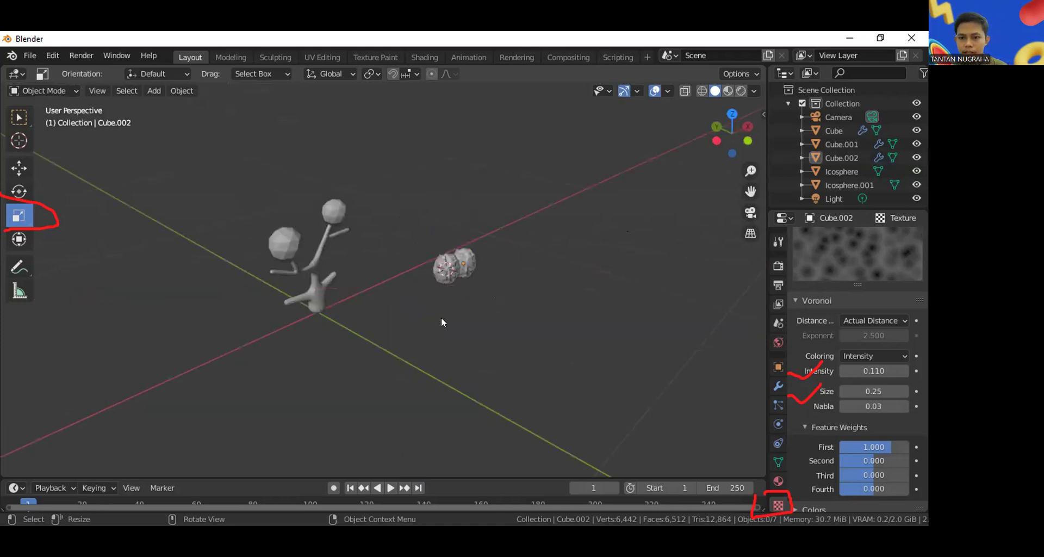
scroll(450, 320, up, 1)
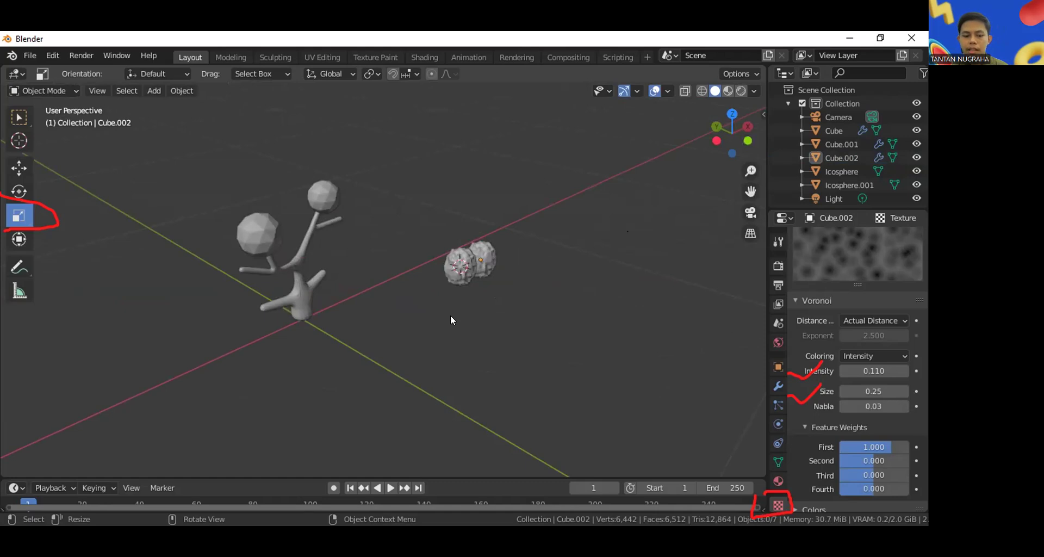
key(shift)
key(shift+a)
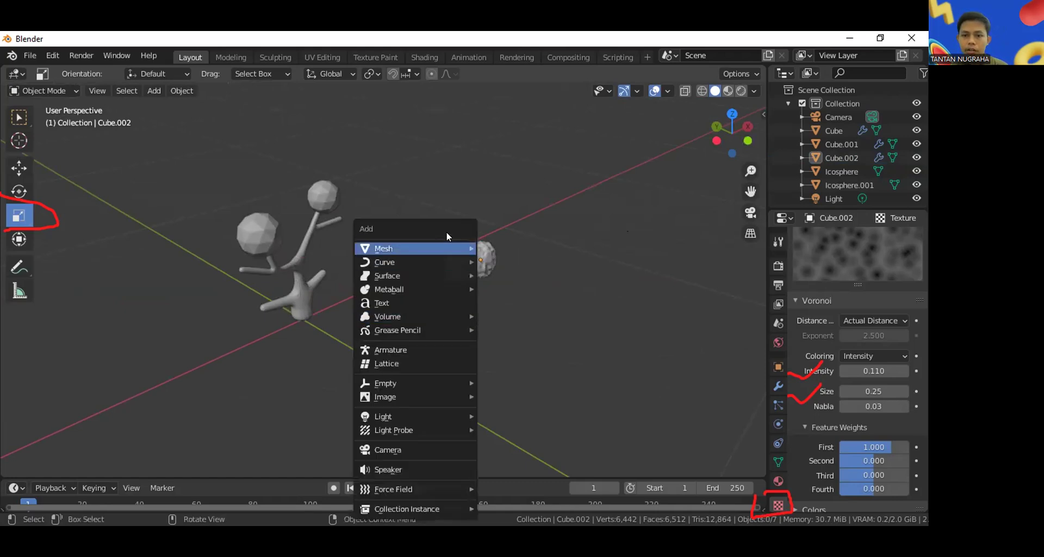
mouse_move(451, 247)
click(504, 261)
key(s)
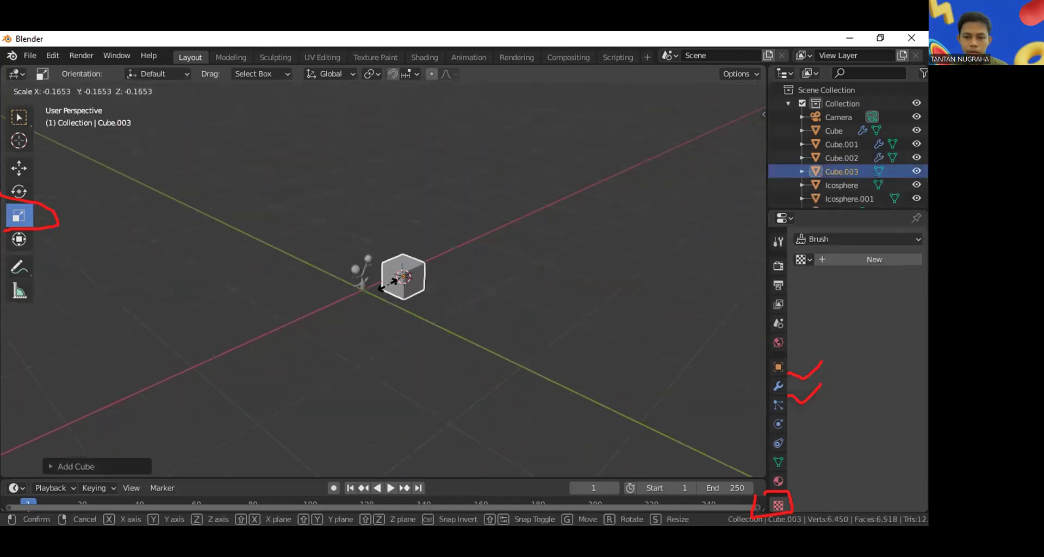
click(417, 267)
- Move the new cube along the X axis into free space away from the tree and leaf balls
click(23, 171)
drag(428, 267, 514, 230)
middle_drag(513, 230, 435, 238)
scroll(430, 216, up, 2)
scroll(431, 216, up, 1)
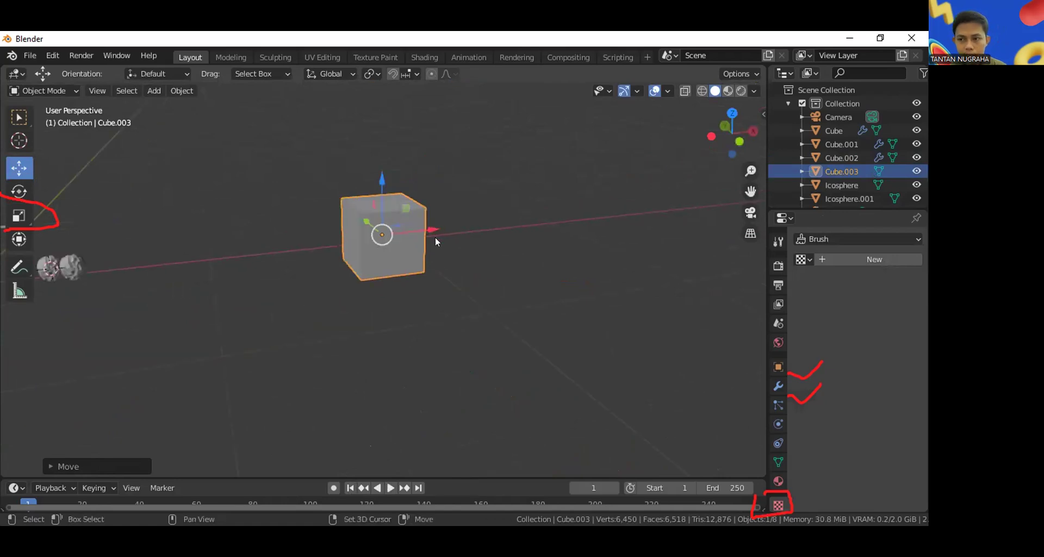
- Scale the cube along separate axes into a long, thin rectangular slab stretched along X
click(22, 209)
drag(383, 179, 600, 218)
middle_drag(360, 175, 364, 212)
drag(369, 176, 397, 206)
scroll(393, 168, up, 3)
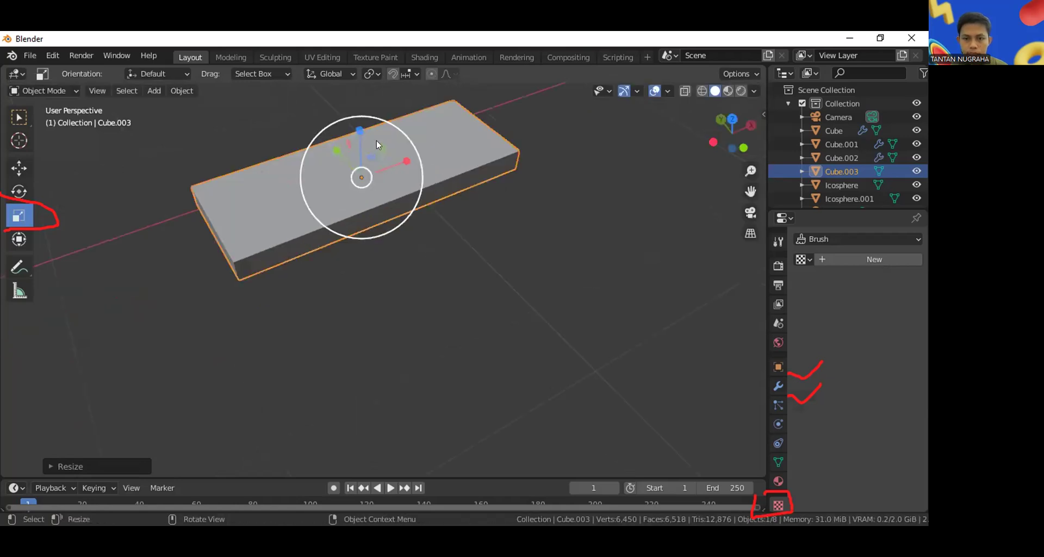
middle_drag(377, 140, 364, 128)
drag(379, 134, 380, 154)
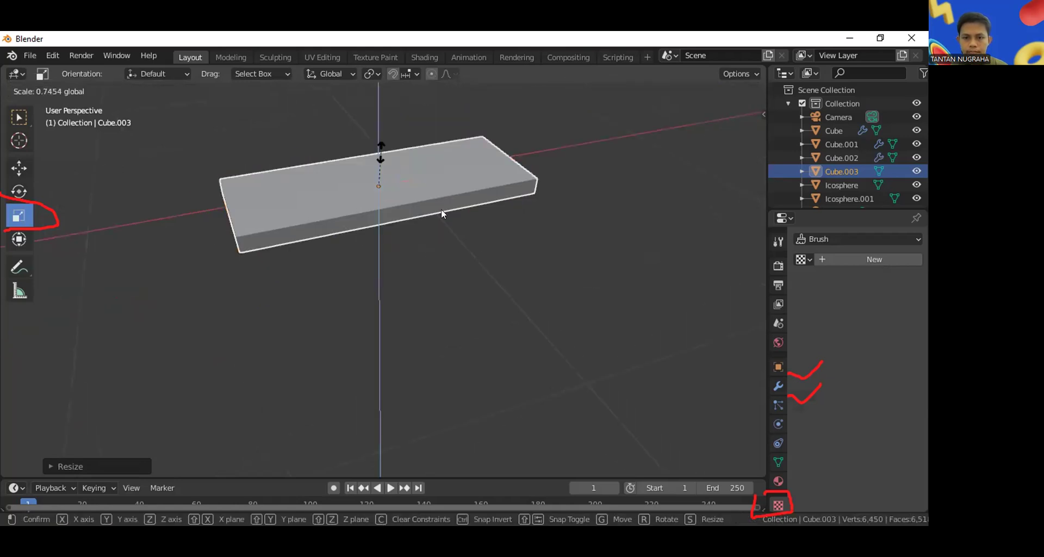
drag(441, 210, 493, 183)
middle_drag(501, 187, 481, 189)
shift+middle_drag(481, 189, 510, 254)
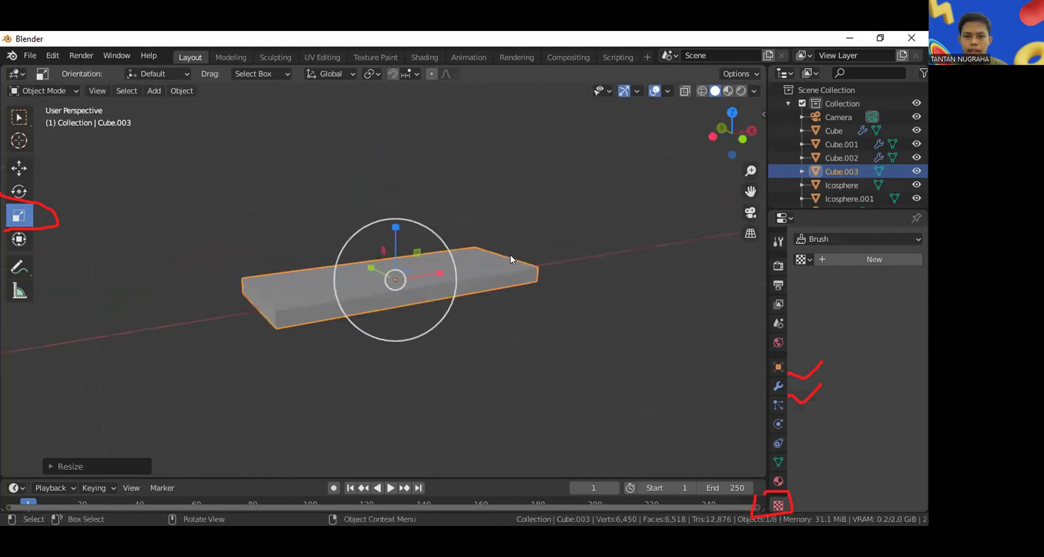
- In Edit Mode, add crosswise loop cuts near both short ends of the slab and on either side of its middle
middle_drag(145, 205, 25, 103)
click(38, 91)
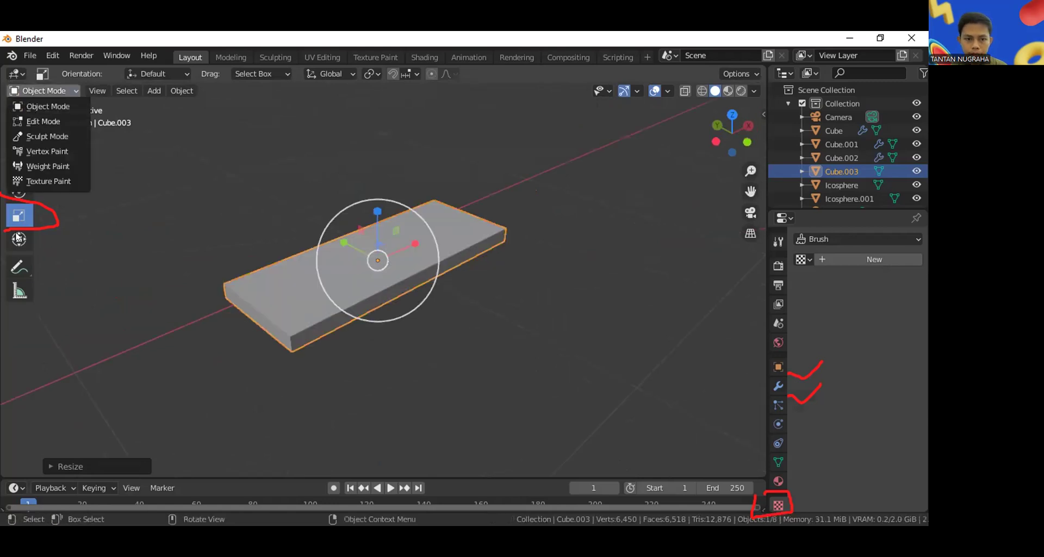
click(33, 105)
click(20, 387)
drag(381, 279, 307, 301)
drag(385, 276, 396, 248)
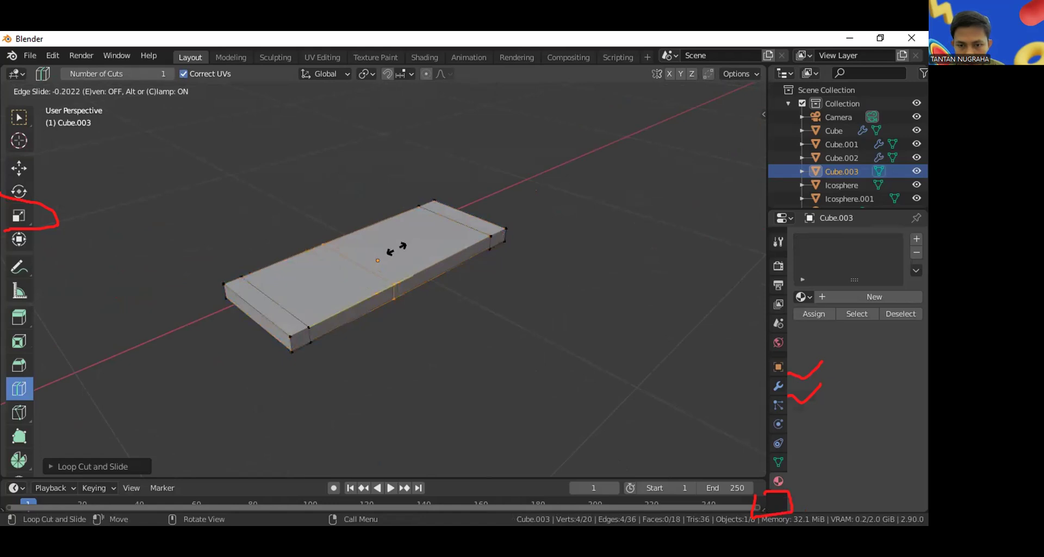
mouse_move(396, 248)
mouse_down()
mouse_move(408, 244)
mouse_move(386, 251)
mouse_up()
click(380, 234)
- Add lengthwise loop cuts close to both long edges of the slab
middle_drag(385, 252, 337, 271)
drag(251, 272, 433, 234)
middle_drag(506, 255, 257, 235)
click(279, 165)
key(ctrl+z)
- Select the six small top faces at the slab's corners and mid-edges and extrude them upward into posts
click(117, 91)
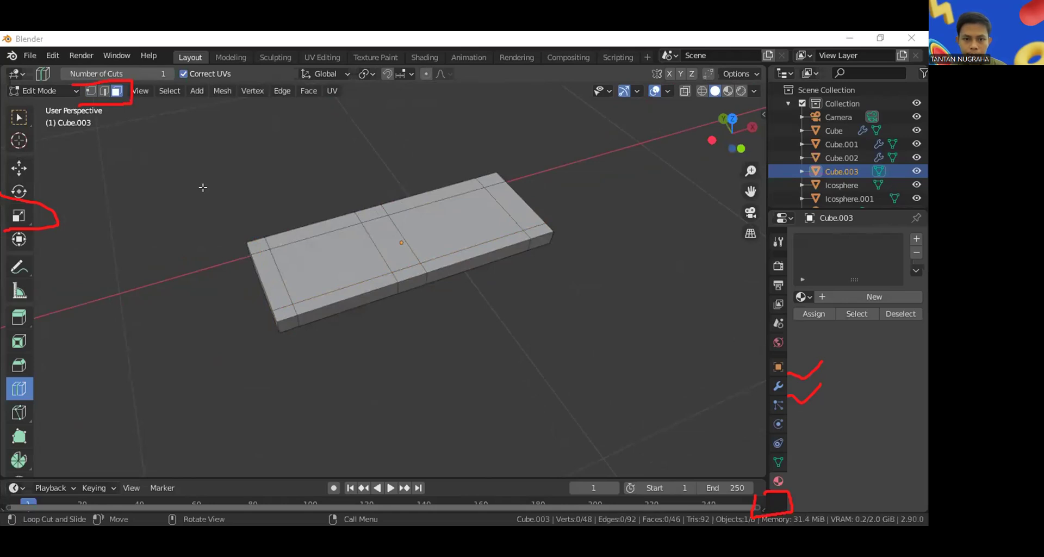
key(w)
click(254, 243)
shift+click(364, 212)
shift+click(491, 179)
shift+click(539, 231)
shift+click(418, 267)
shift+click(287, 306)
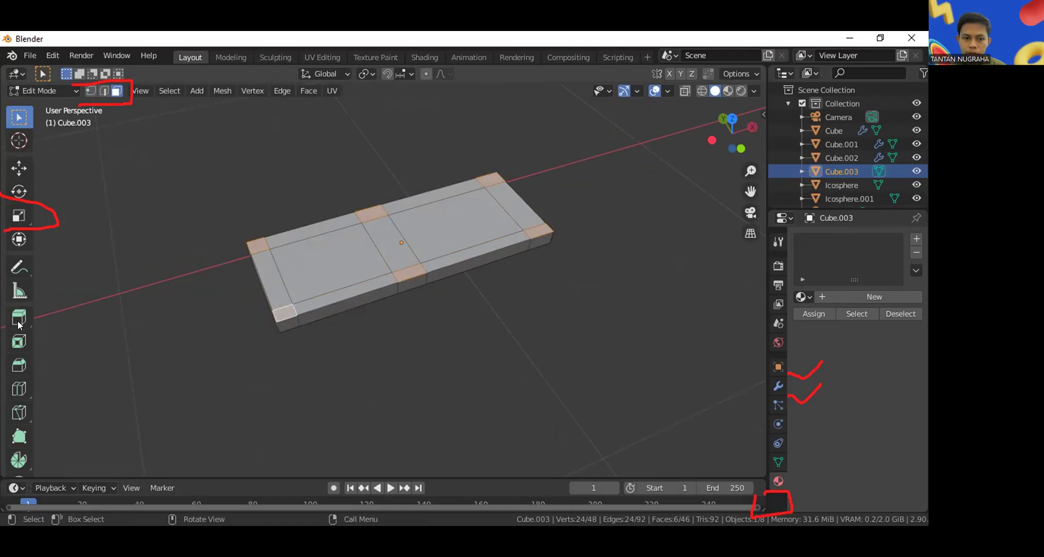
drag(396, 199, 489, 200)
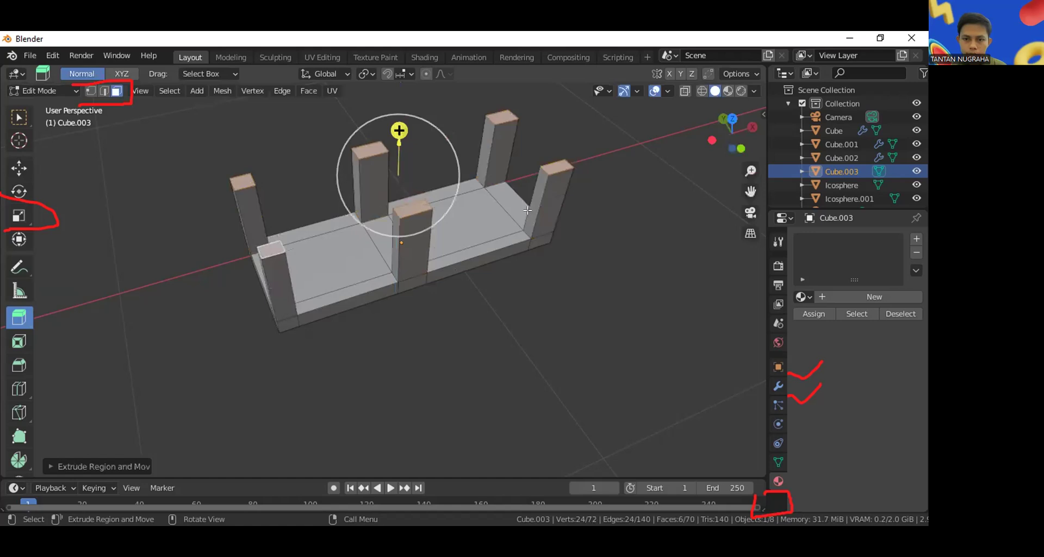
middle_drag(528, 211, 529, 211)
click(353, 187)
- Add a horizontal loop cut near the top of the corner post at one end of the first long side
middle_drag(353, 186, 344, 189)
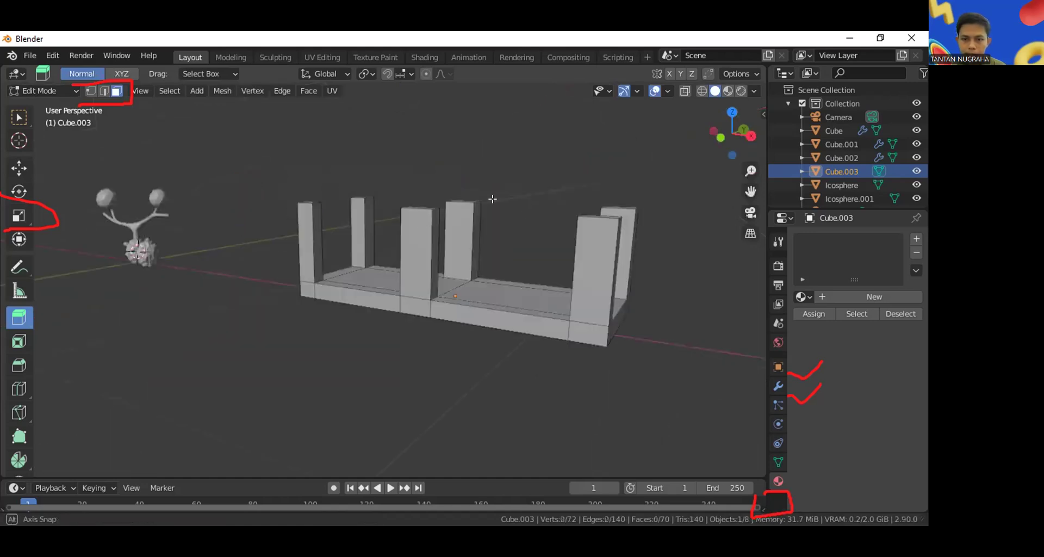
middle_drag(492, 199, 560, 201)
middle_drag(462, 226, 423, 198)
key(ctrl+r)
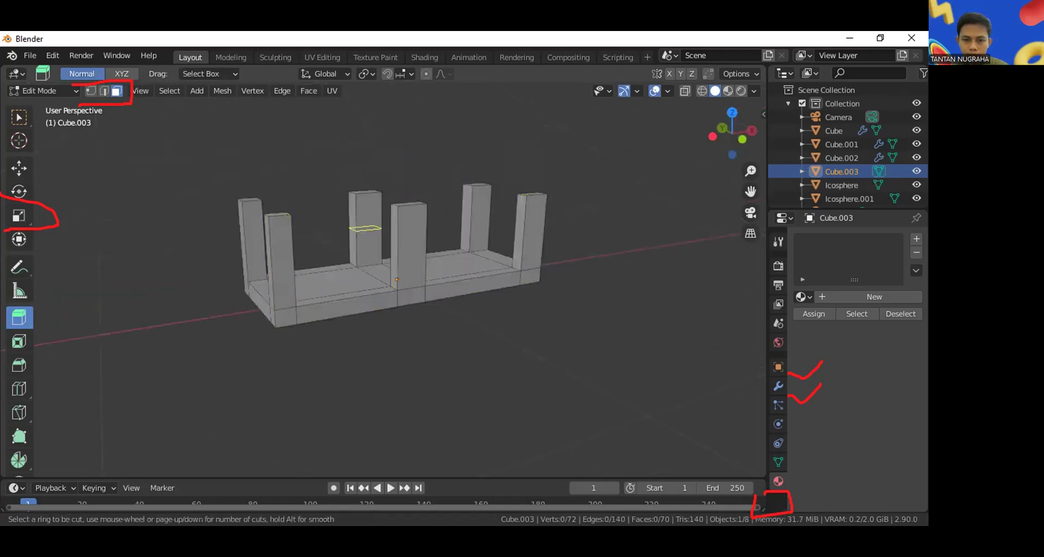
click(274, 241)
drag(273, 242, 351, 226)
middle_drag(547, 284, 30, 216)
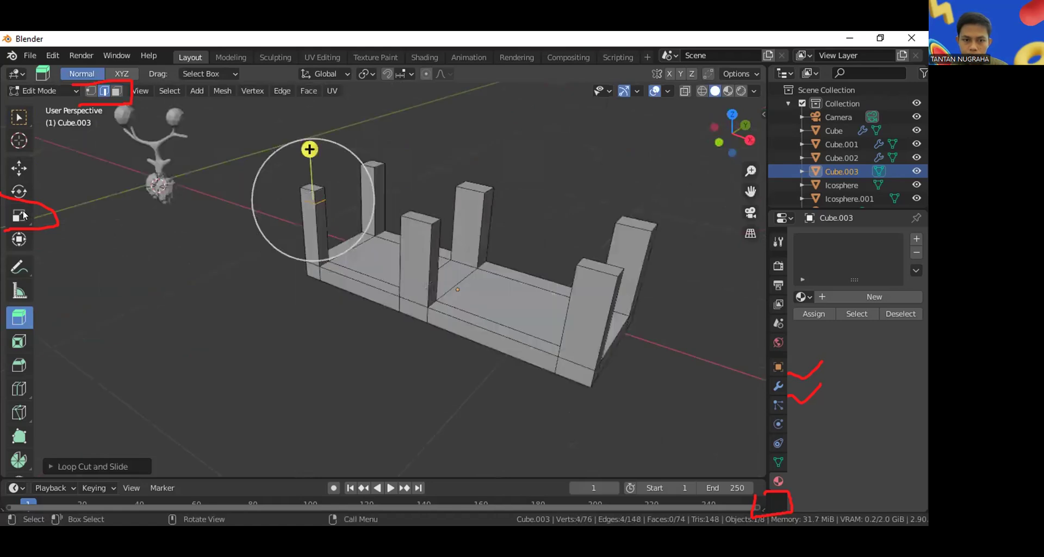
- Extrude the corner post's upper inner face along the first long side to the far post, forming a top rail
key(3)
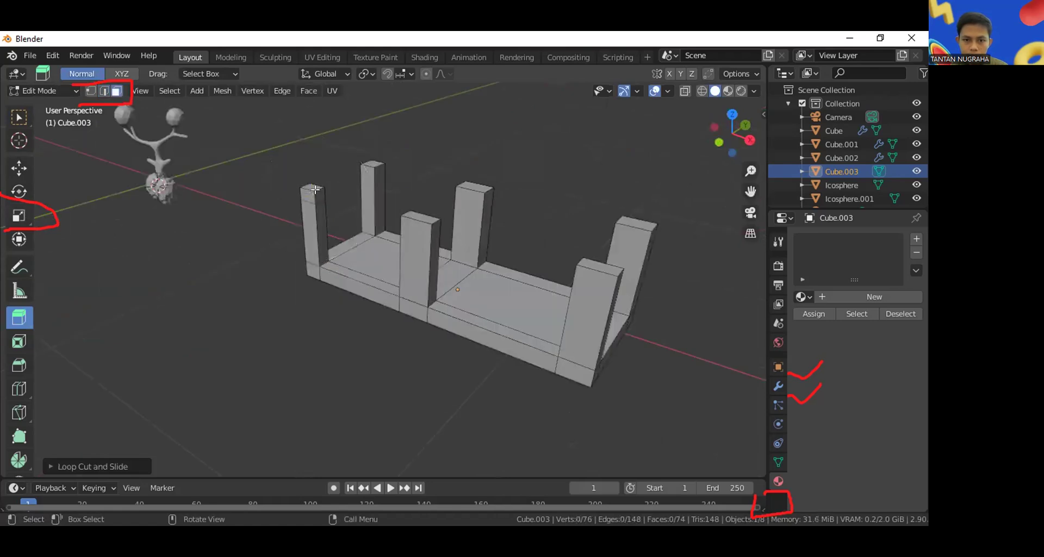
click(318, 194)
drag(360, 202, 672, 264)
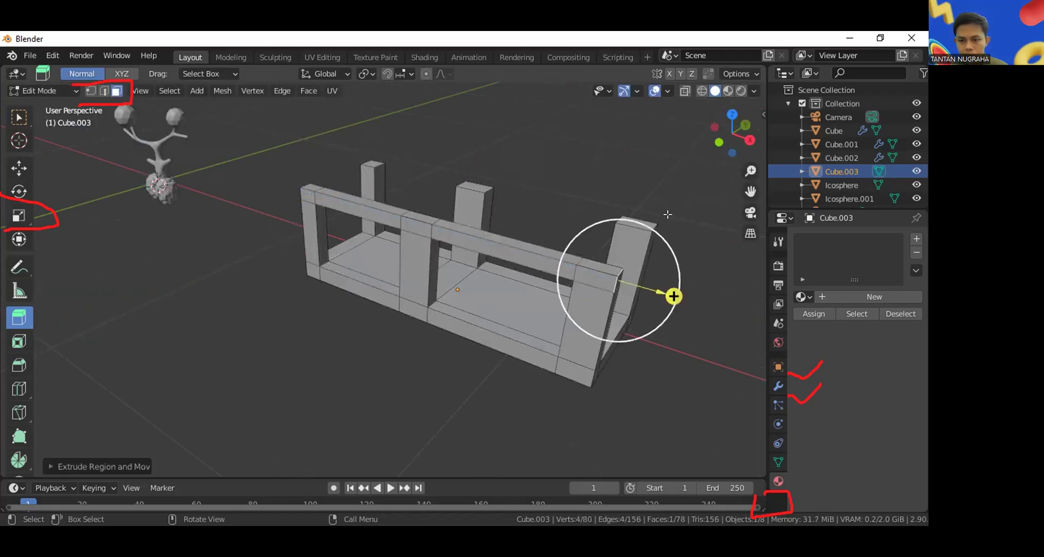
click(667, 214)
- Add a loop cut near the top of the end corner post on the opposite long side and return to face selection
middle_drag(667, 213, 452, 203)
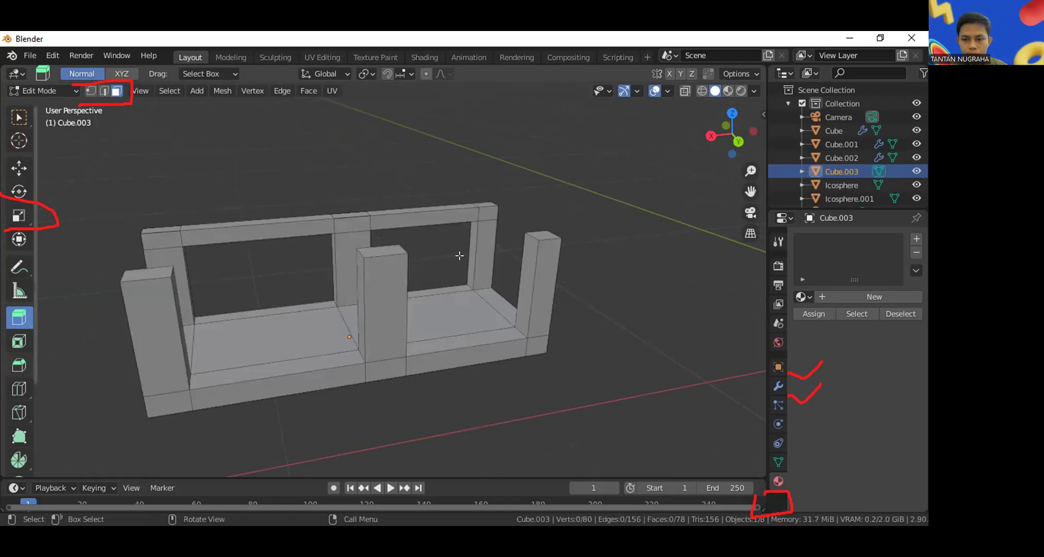
click(19, 388)
drag(556, 284, 526, 236)
key(3)
key(alt+a)
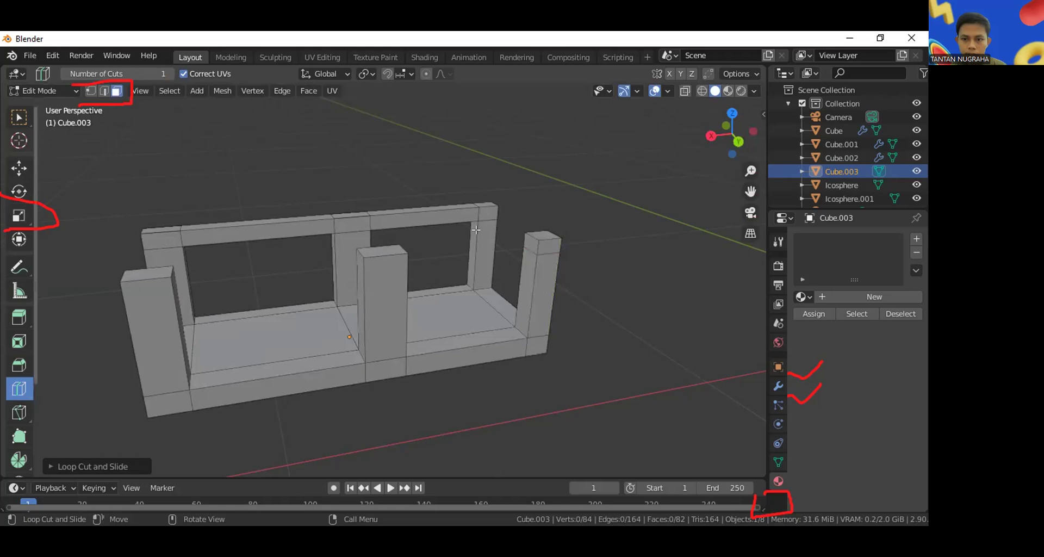
- Extrude the upper inner face of the opposite side's corner post across to the far end as a second top rail
key(w)
click(532, 244)
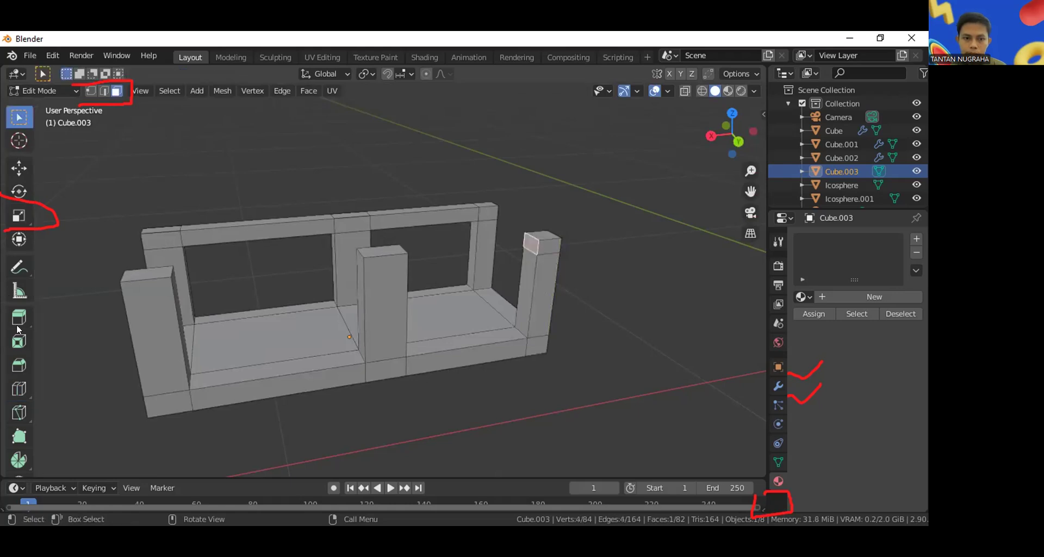
key(shift+space)
key(e)
drag(484, 247, 369, 160)
middle_drag(369, 159, 619, 170)
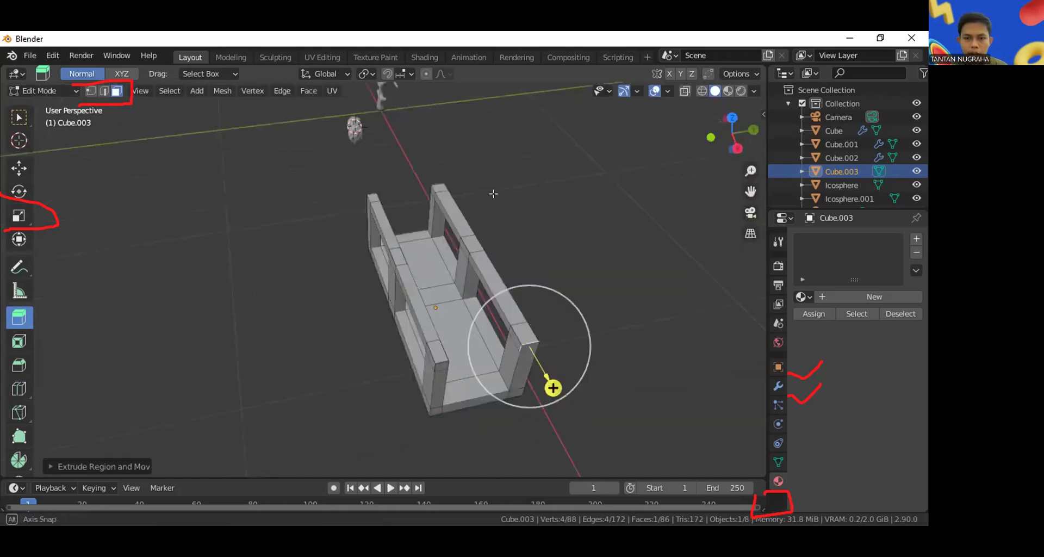
middle_drag(493, 194, 472, 199)
scroll(167, 242, down, 2)
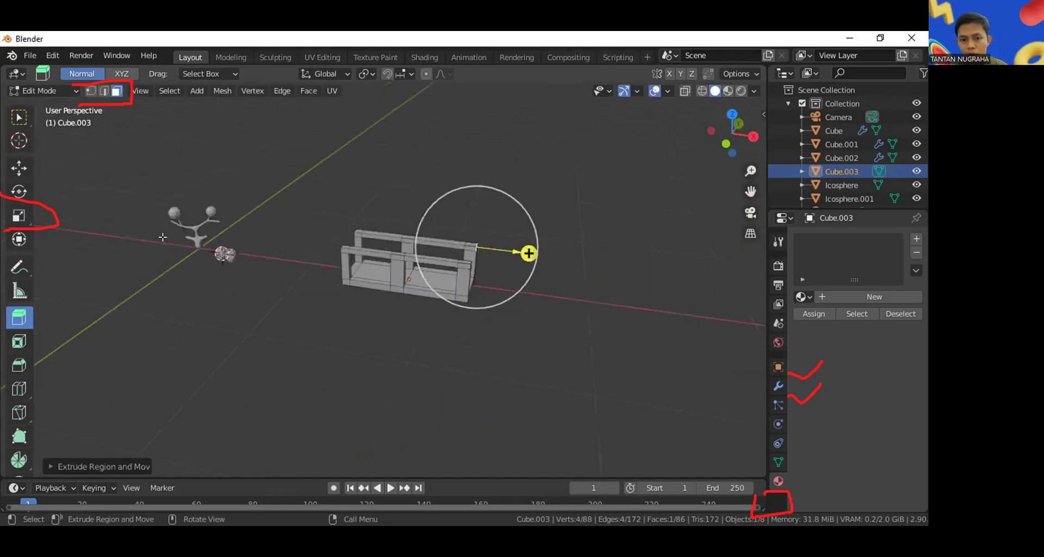
scroll(163, 237, up, 2)
scroll(194, 231, up, 2)
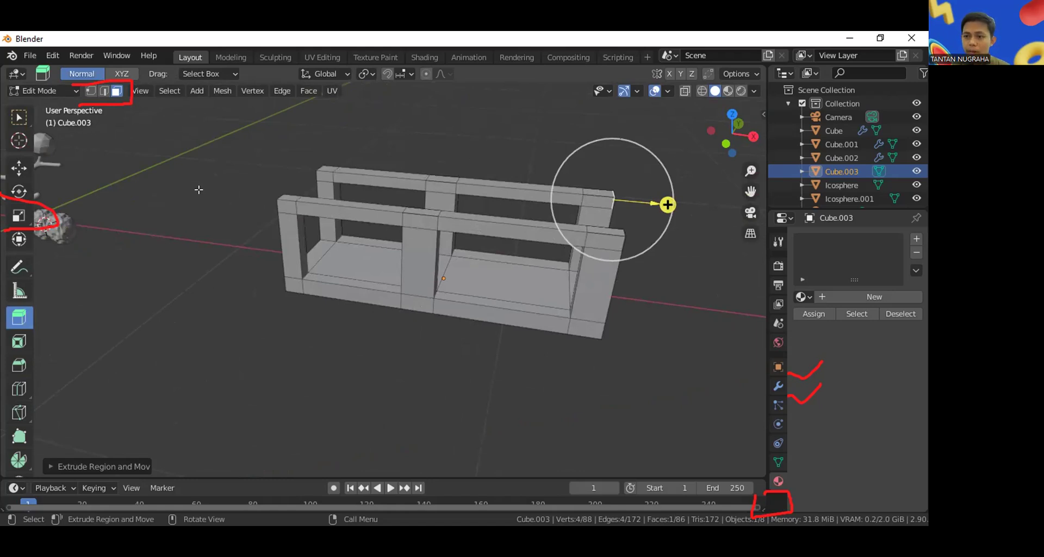
scroll(198, 190, down, 2)
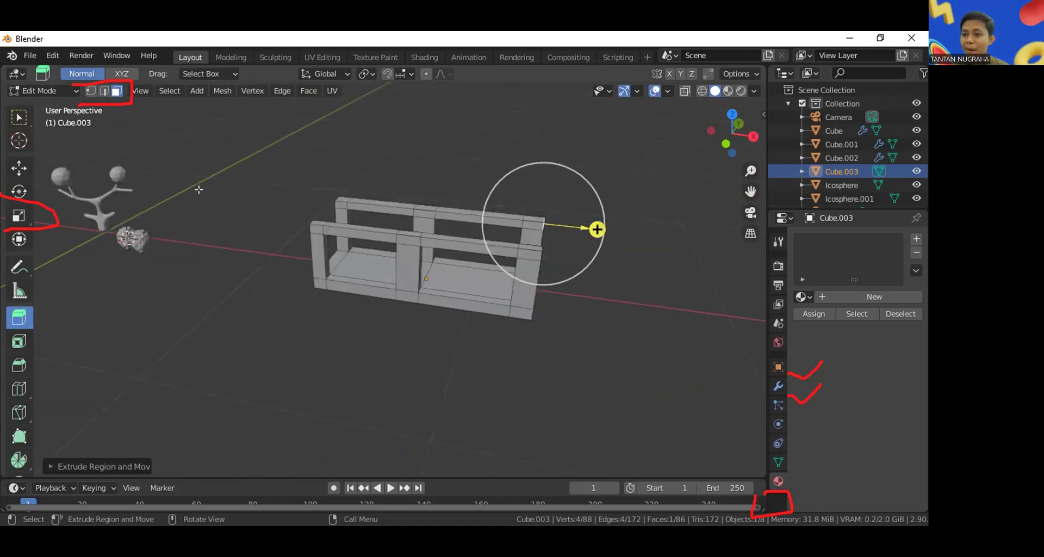